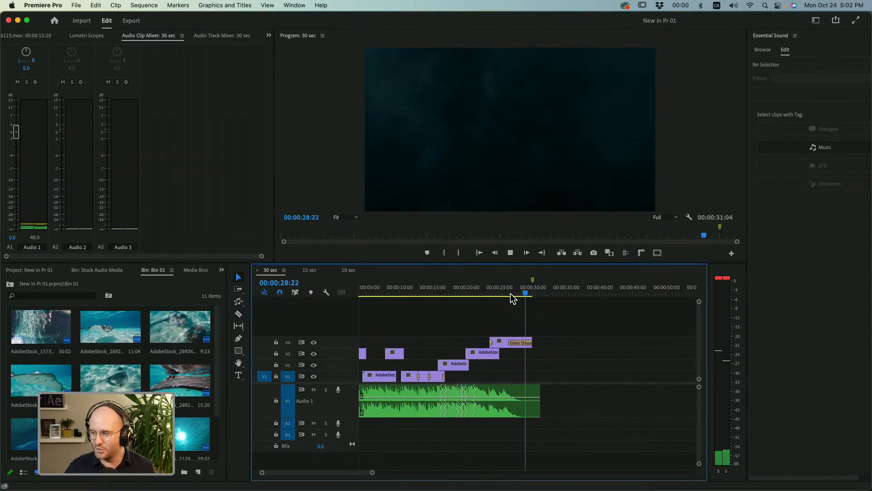
Stop playback and review the existing 15 sec and 10 sec sequences, including the 10 sec sequence's remixed music clip.
key("space")
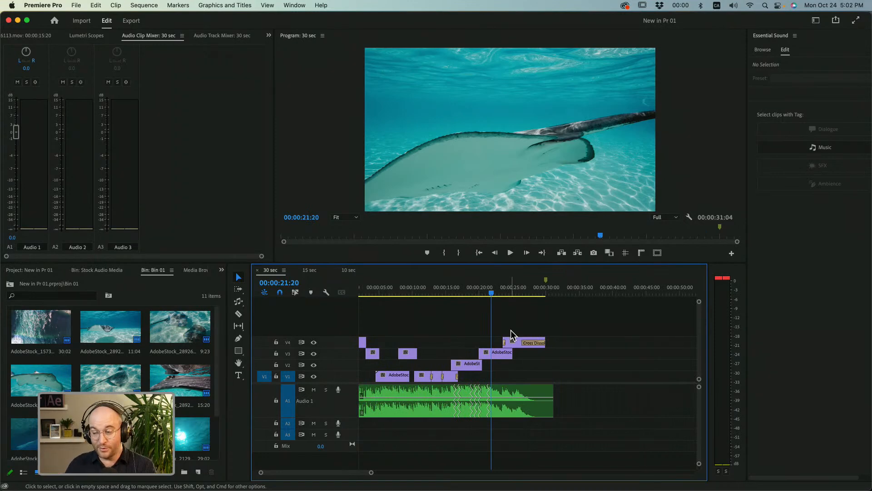
left_click(313, 271)
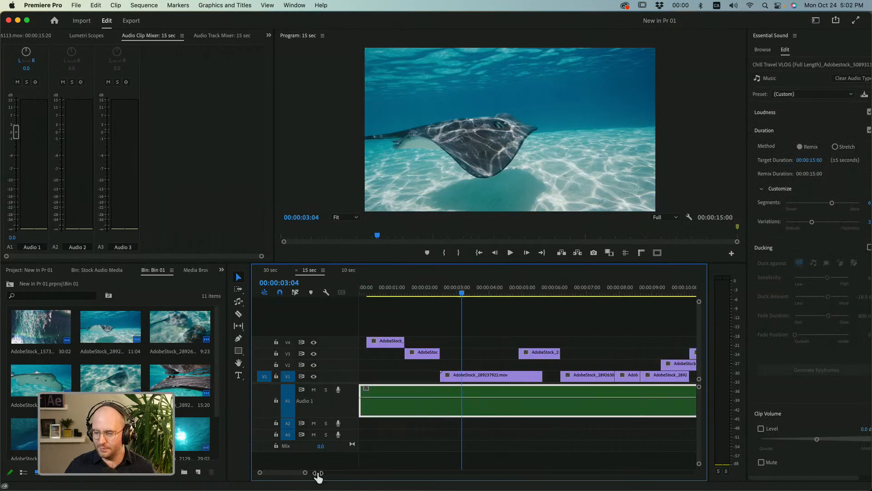
left_click(354, 270)
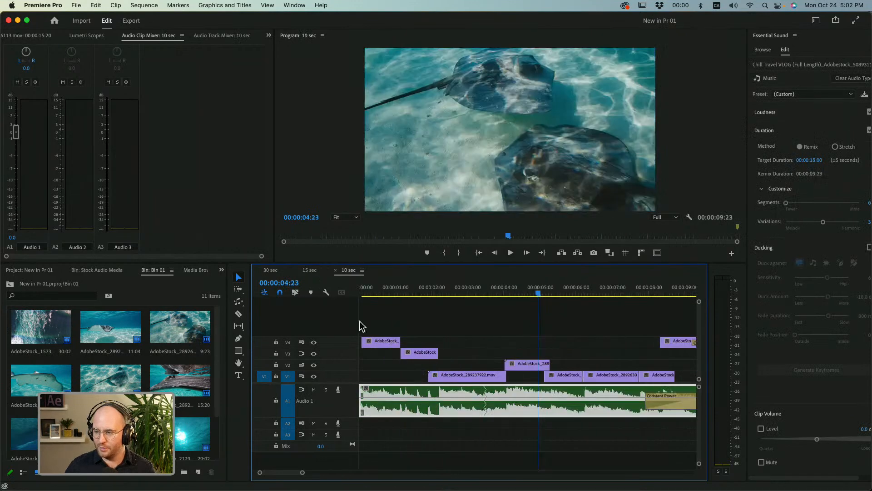
left_click_drag(303, 473, 328, 473)
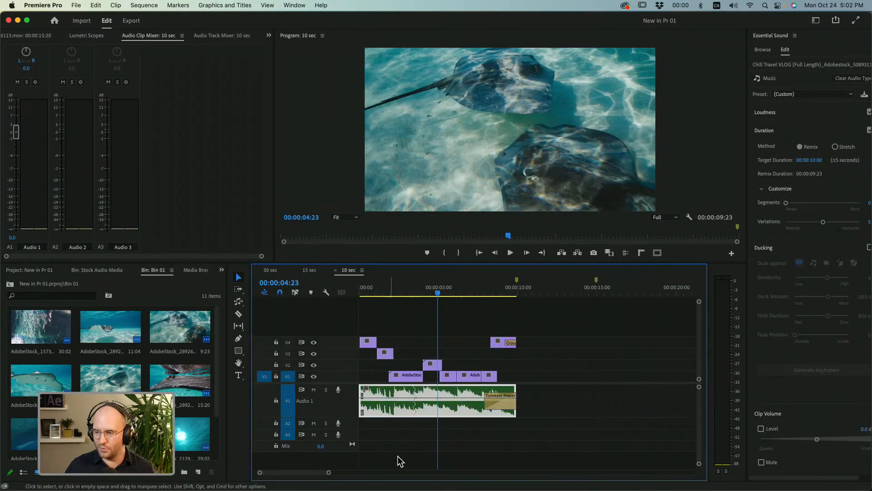
left_click(453, 449)
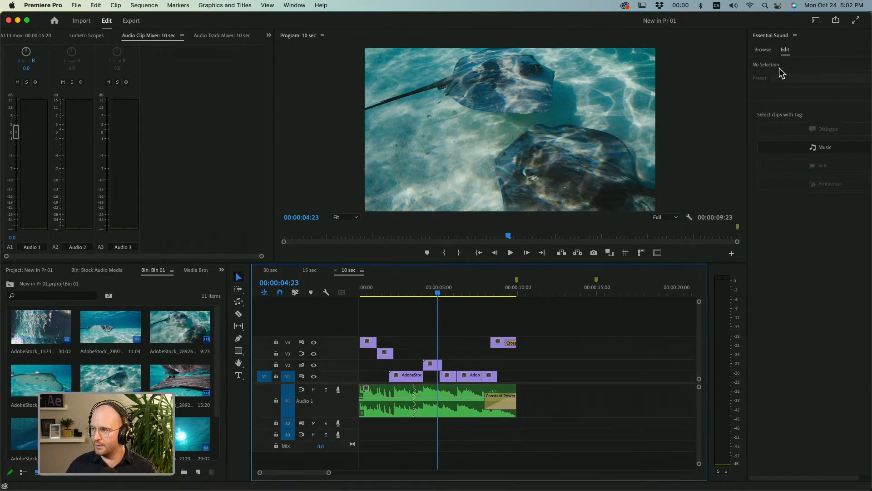
left_click(475, 414)
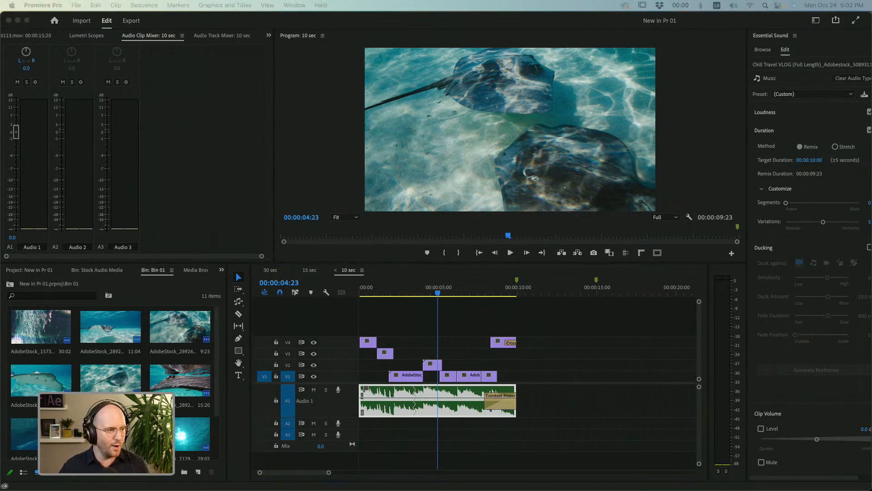
Switch to Safari, view the Footage asset on the What's New Pt 1 shared page, and close the browser window.
left_click_drag(1, 248, 586, 69)
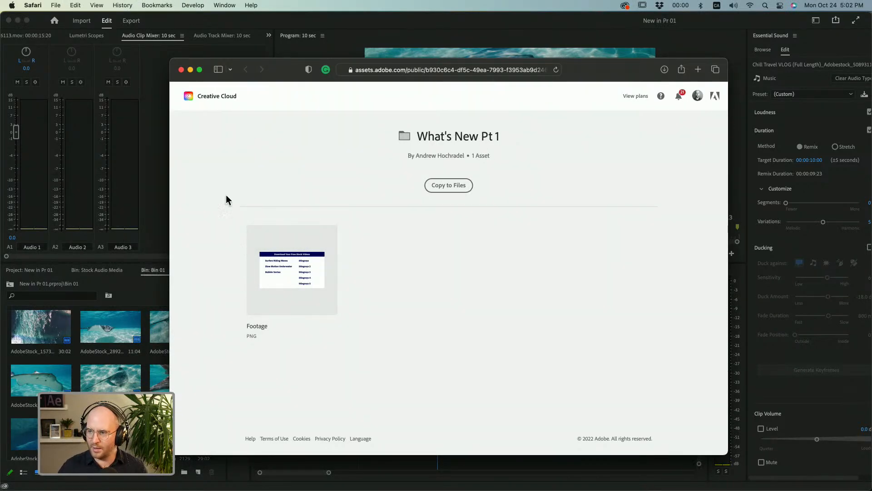
left_click(285, 264)
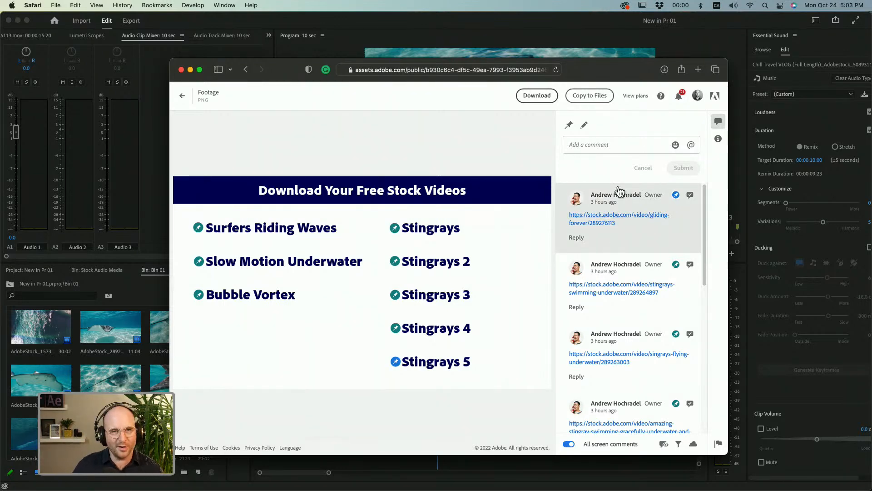
left_click_drag(586, 69, 583, 42)
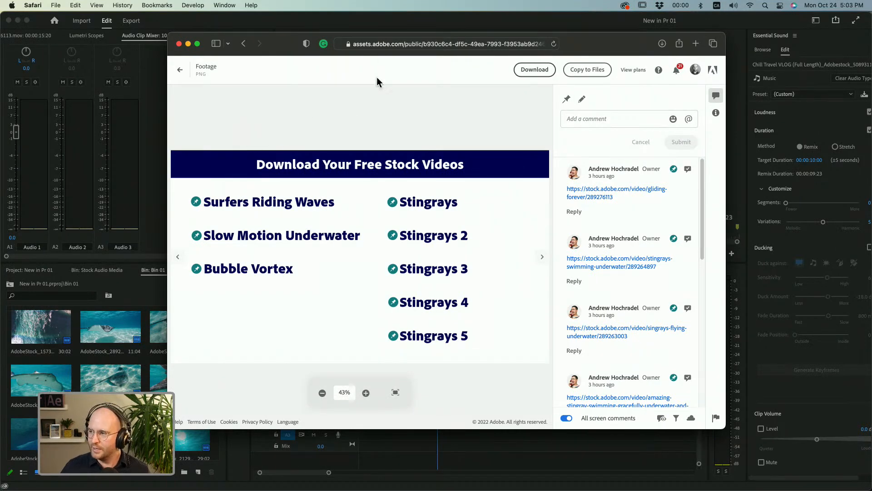
left_click(178, 43)
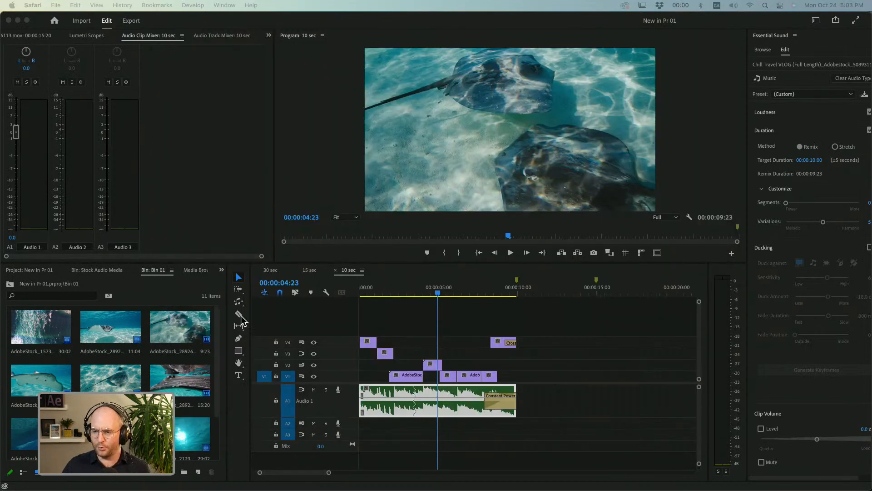
Widen the bin area so more of its clips and tabs fit beside the timeline.
left_click(229, 284)
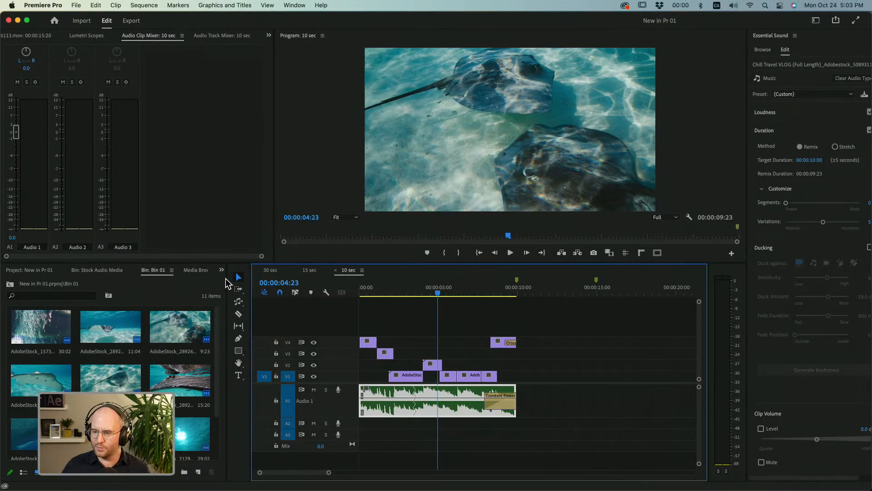
left_click_drag(227, 285, 281, 285)
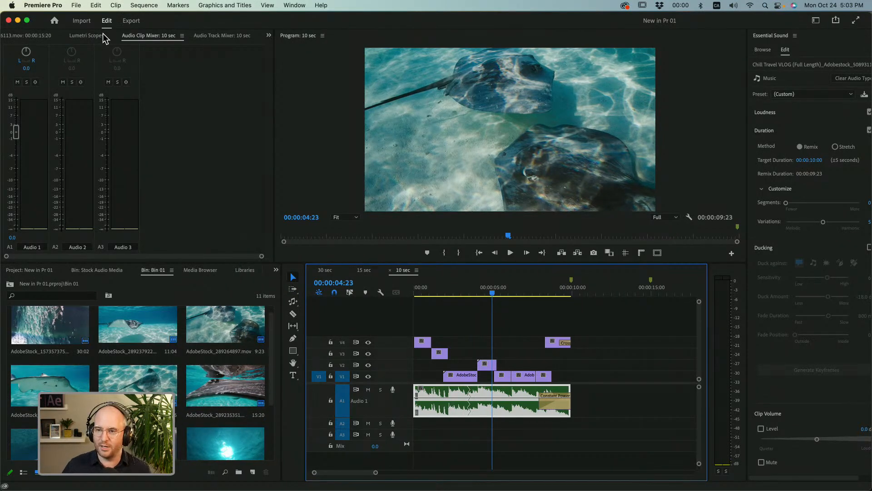
Start a media import with smaller thumbnails and name the new sequence "30 sec Good Version!".
left_click(82, 22)
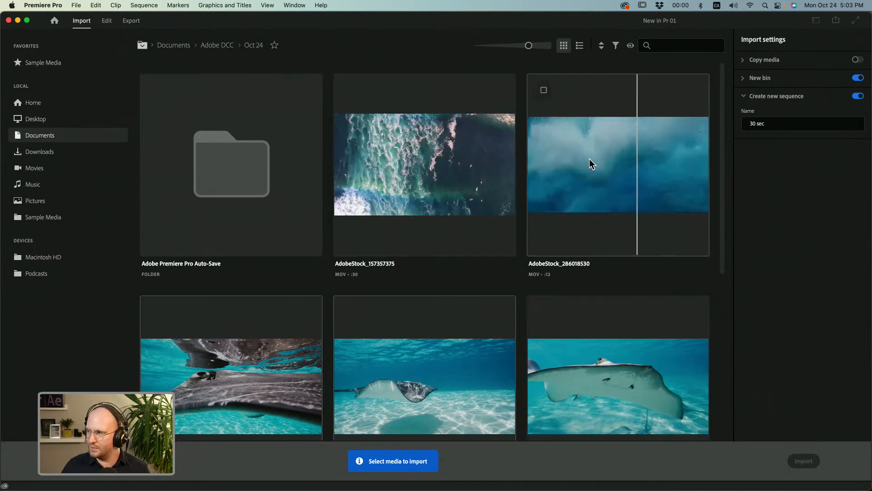
left_click_drag(528, 45, 518, 48)
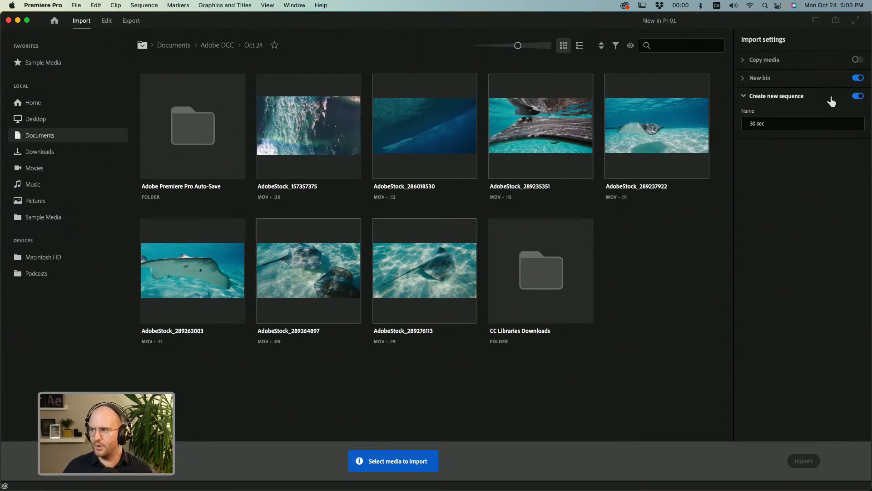
left_click(797, 127)
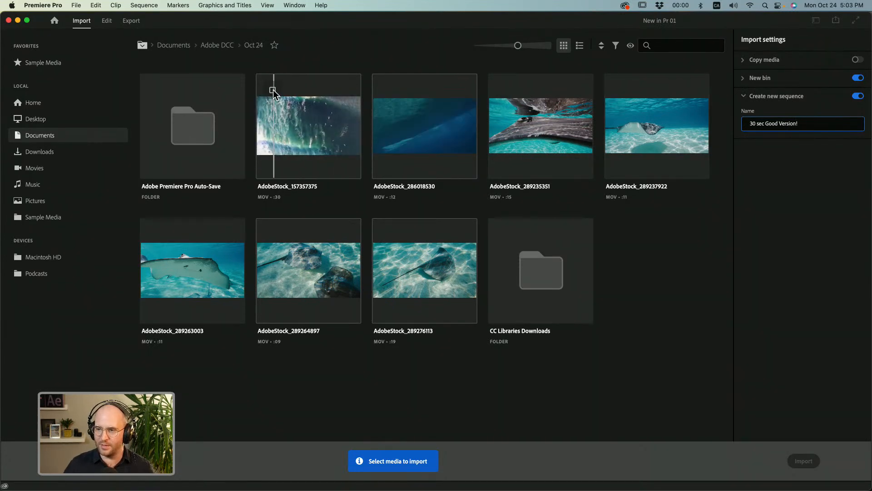
Import all seven AdobeStock clips from the Oct 24 folder into a new bin and the new sequence.
left_click(273, 89)
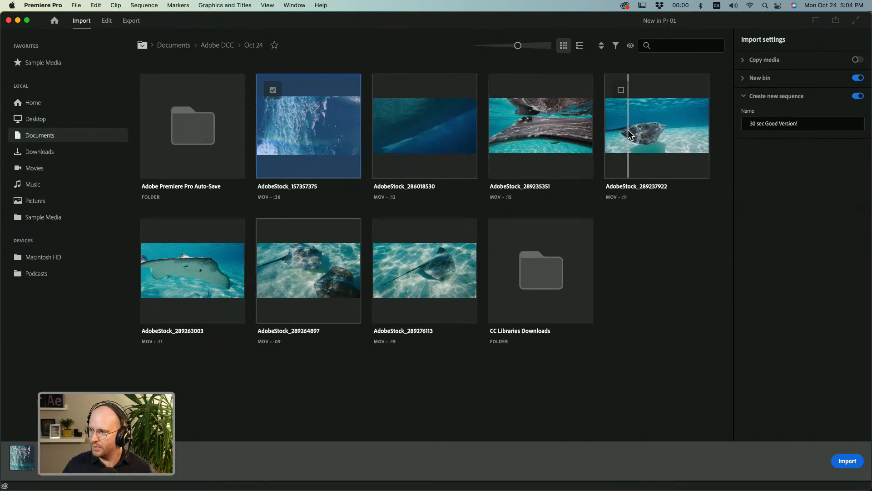
left_click(621, 91)
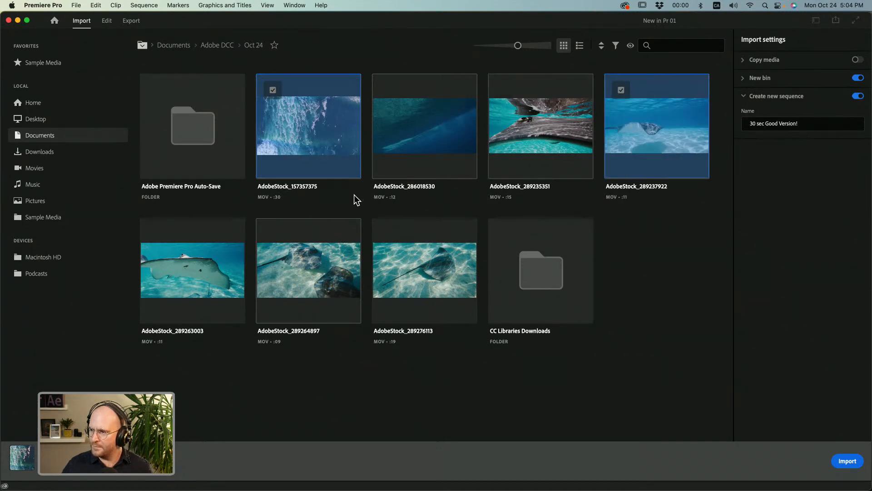
left_click(156, 236)
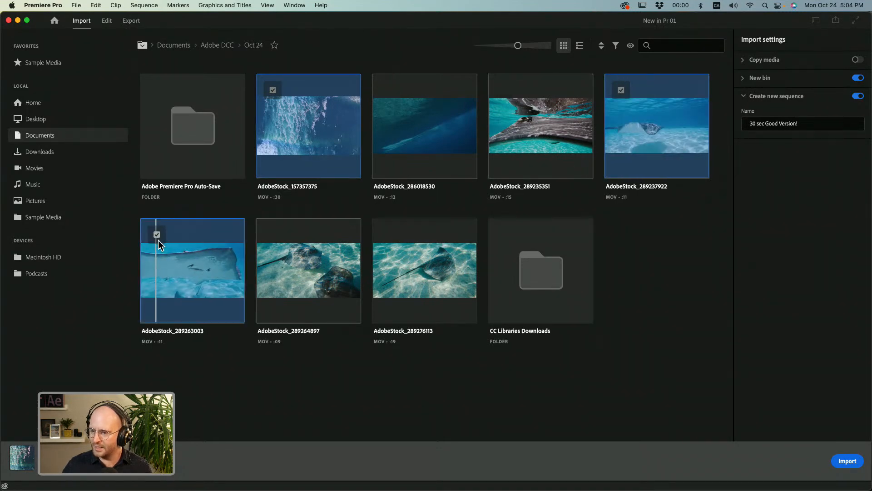
left_click(389, 234)
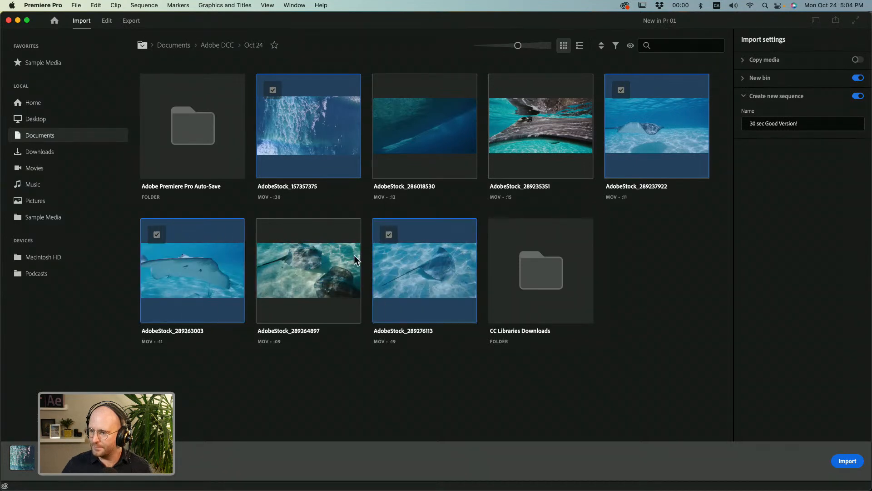
left_click(270, 234)
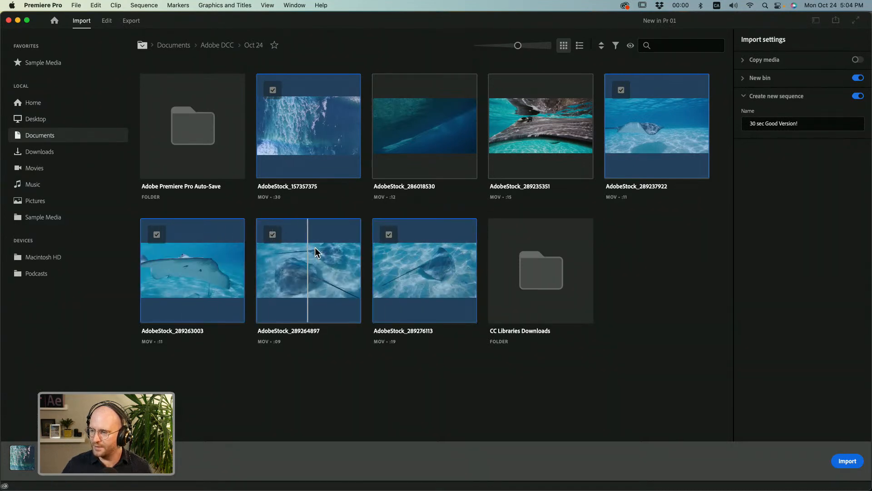
left_click(505, 91)
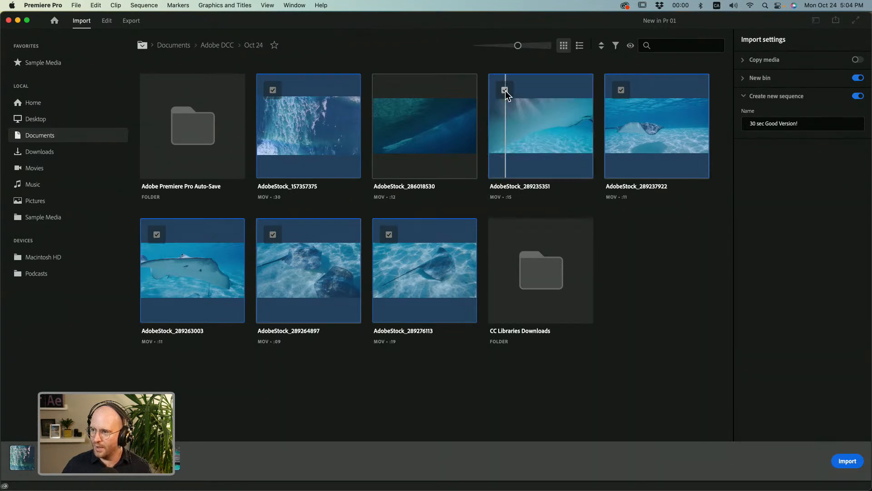
left_click(389, 91)
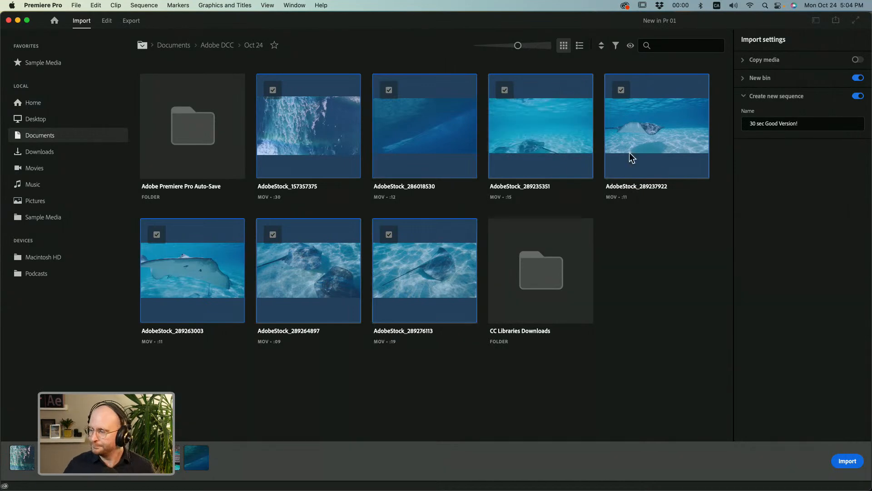
left_click(839, 462)
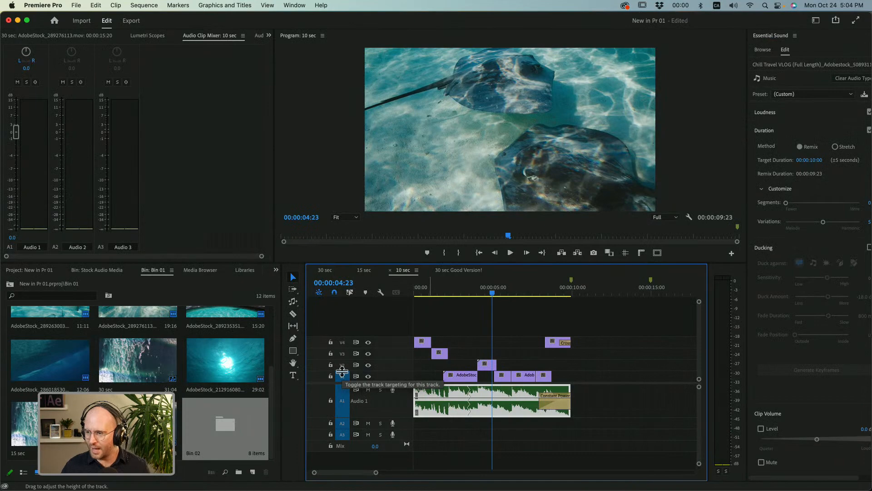
Open the 30 sec Good Version! sequence and check the project's top-level bins before returning to Bin 01.
left_click(449, 271)
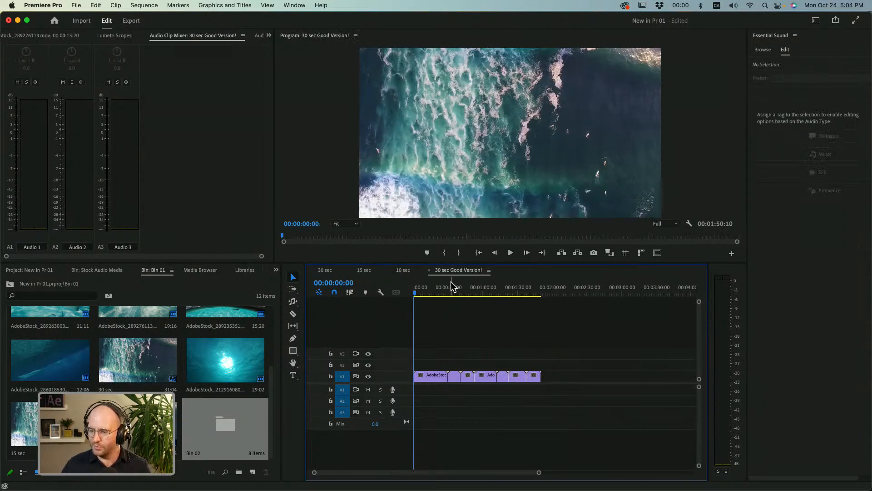
left_click(33, 270)
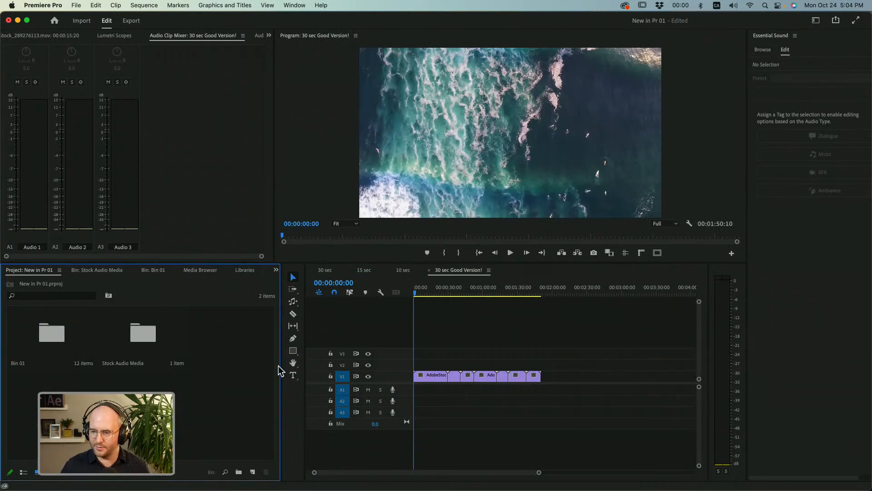
left_click(147, 271)
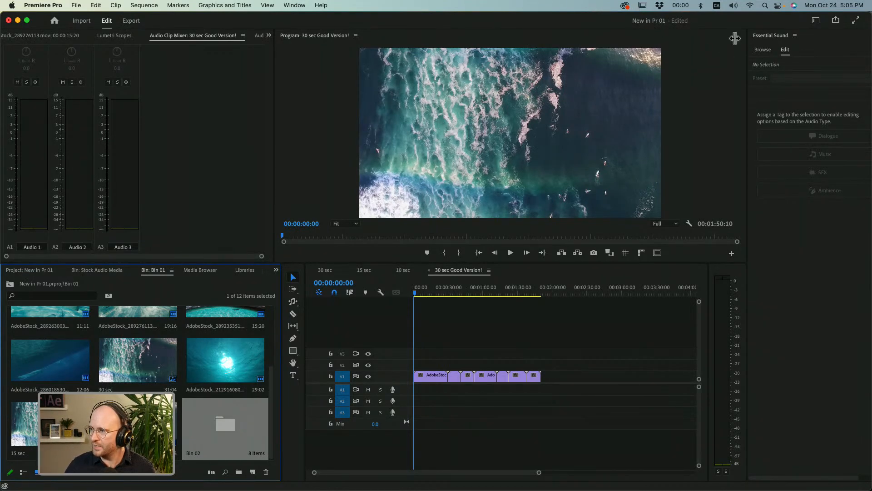
Show the Adobe Stock music library in Essential Sound.
left_click(294, 6)
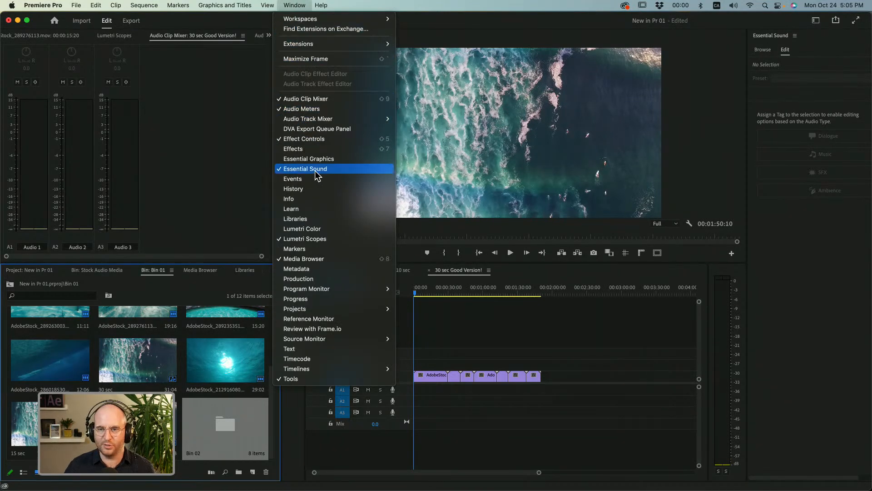
left_click(803, 68)
left_click(761, 49)
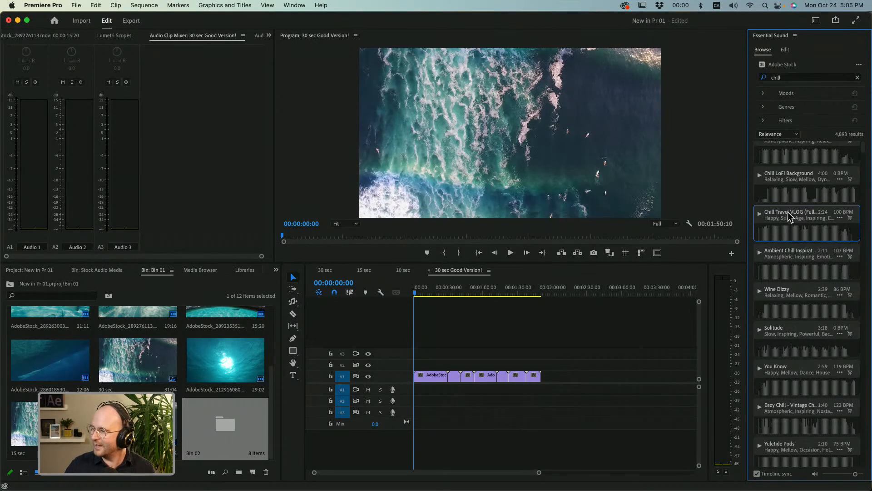
Preview the Chill LoFi Background and Wine Dizzy music tracks in sync with the timeline.
mouse_move(785, 211)
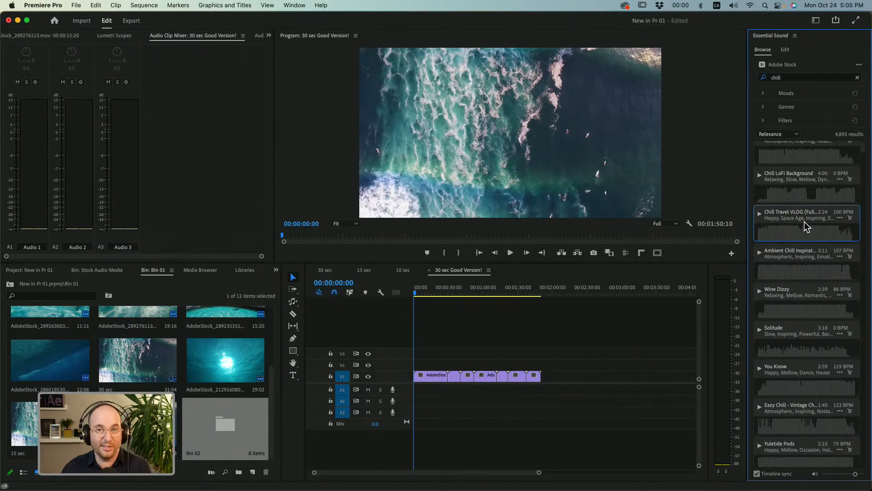
left_click(759, 175)
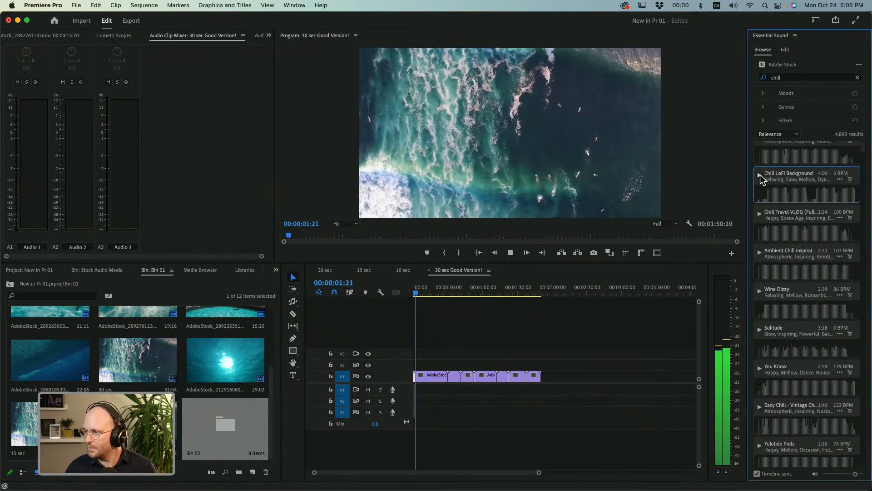
left_click(760, 174)
left_click(760, 291)
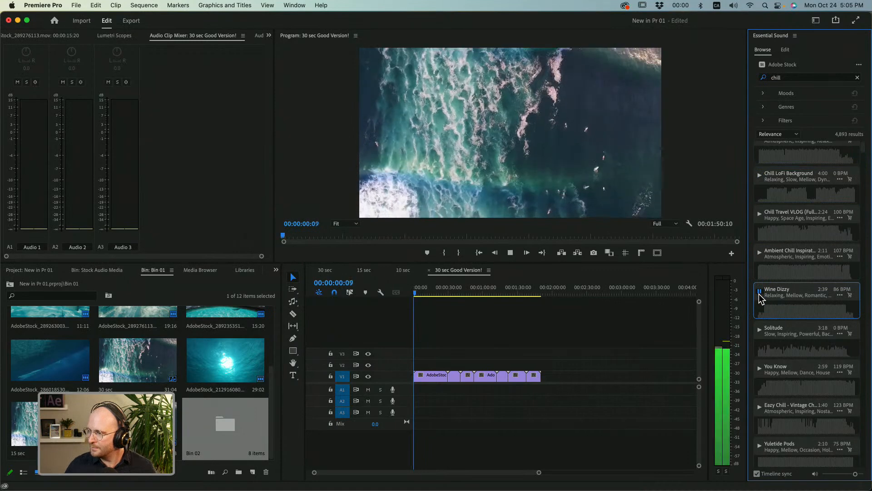
left_click(759, 294)
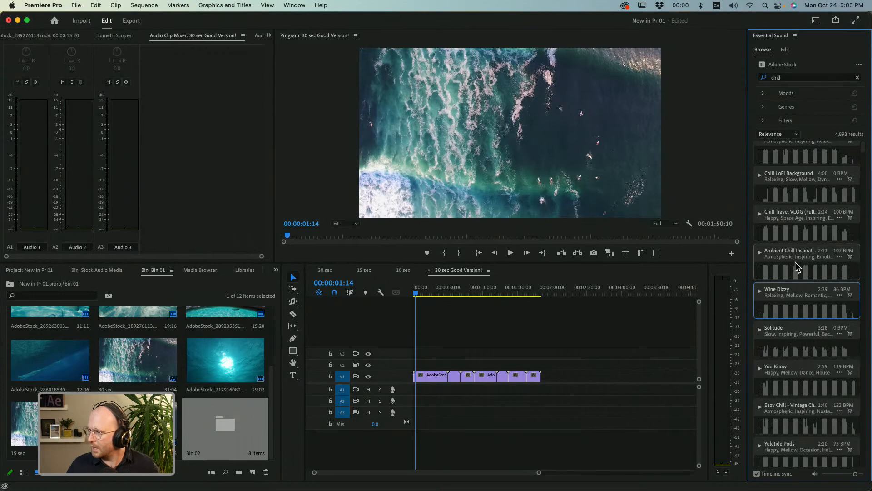
Add the Chill Travel VLOG stock music track to audio track A1 at the start of the sequence.
left_click(783, 229)
left_click_drag(788, 211, 415, 392)
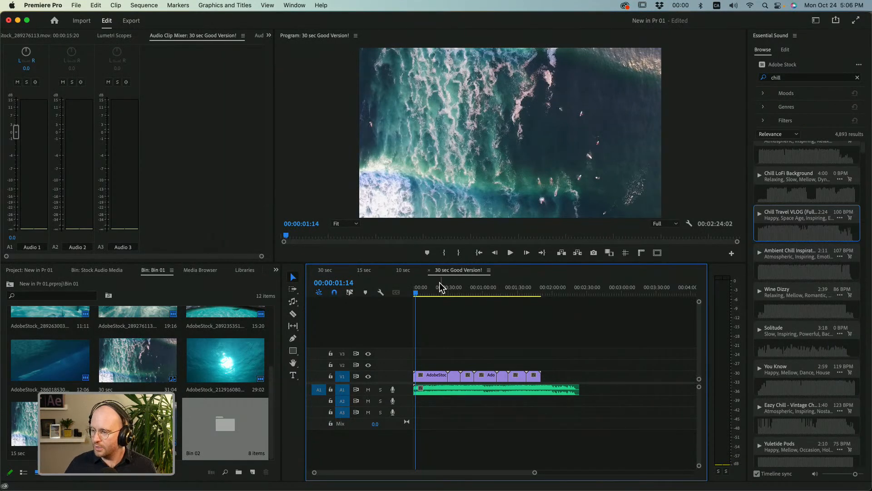
Move the playhead to exactly 00:00:30:00 in the sequence.
left_click(449, 293)
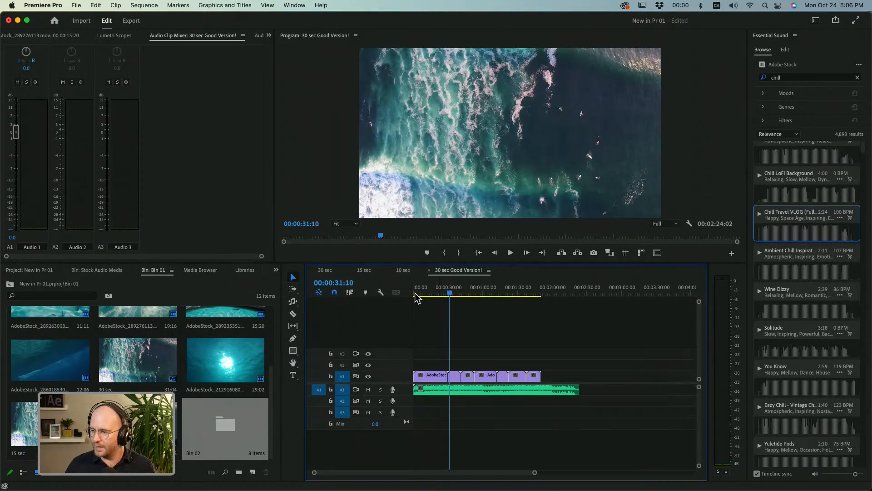
left_click(342, 284)
type("3000")
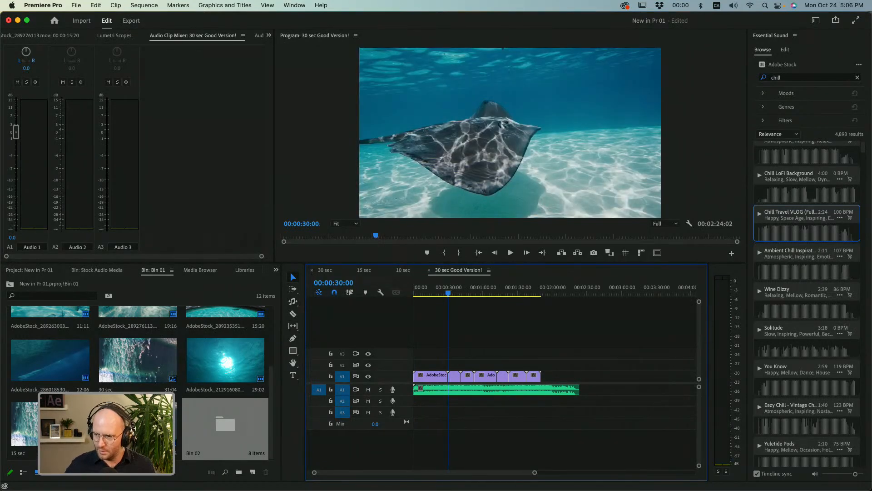
Add a marker at 00:00:30:00 in the sequence and increase the height of audio track A1 to show the music waveform.
key("Return")
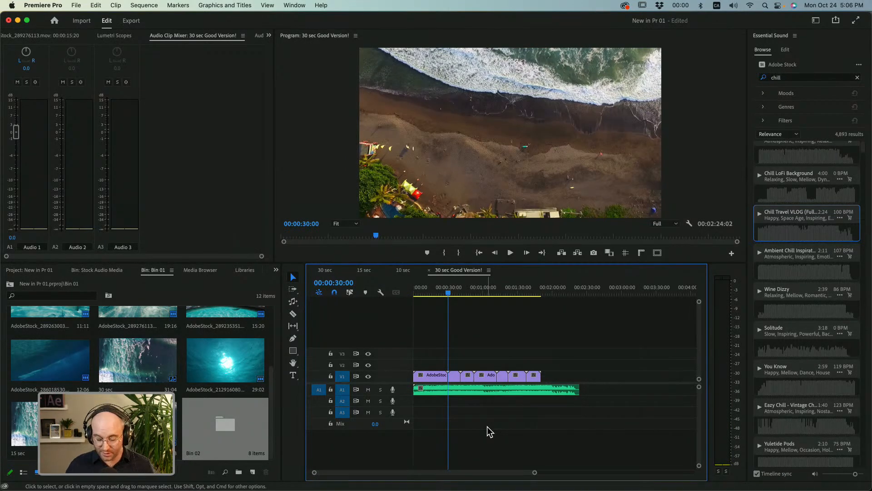
key("m")
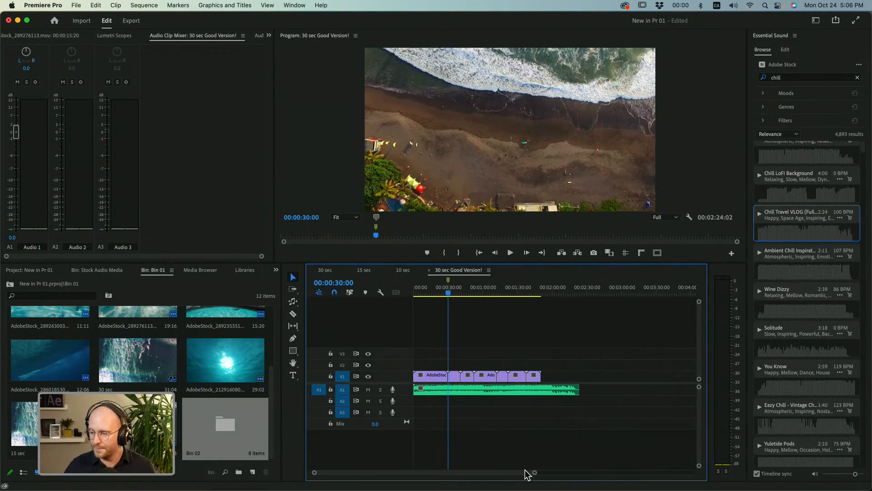
left_click_drag(536, 474, 491, 473)
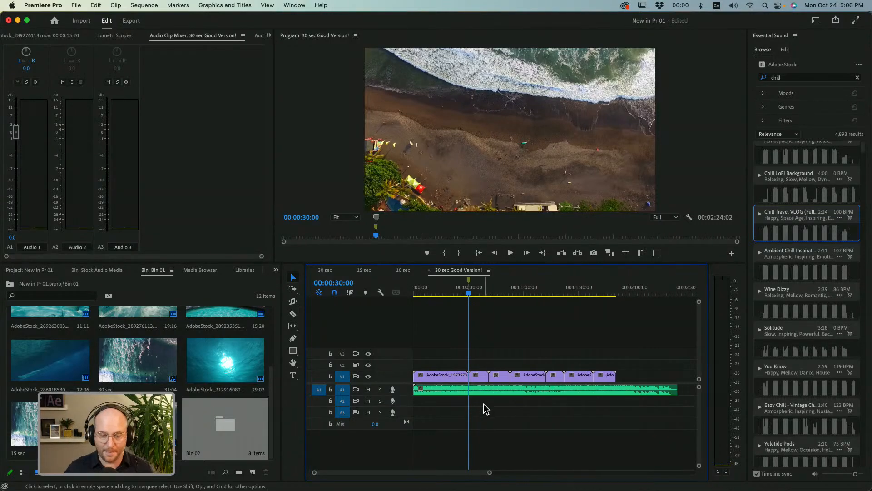
left_click(554, 393)
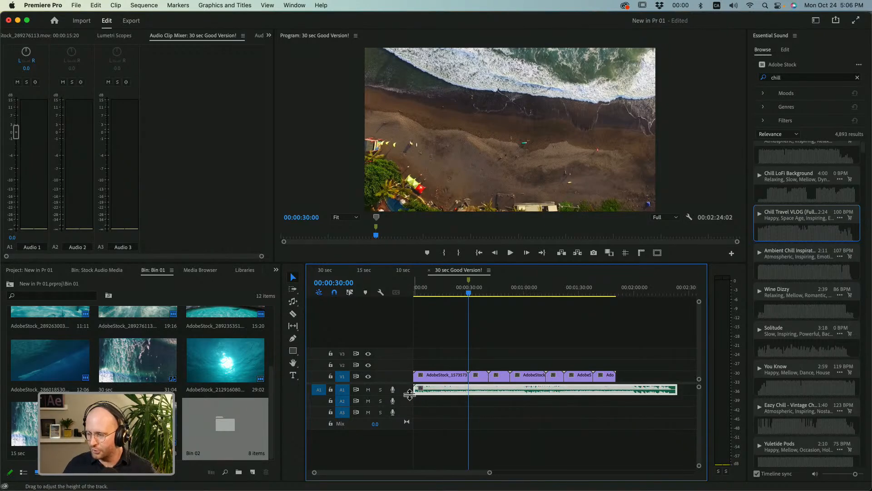
left_click_drag(410, 416, 409, 420)
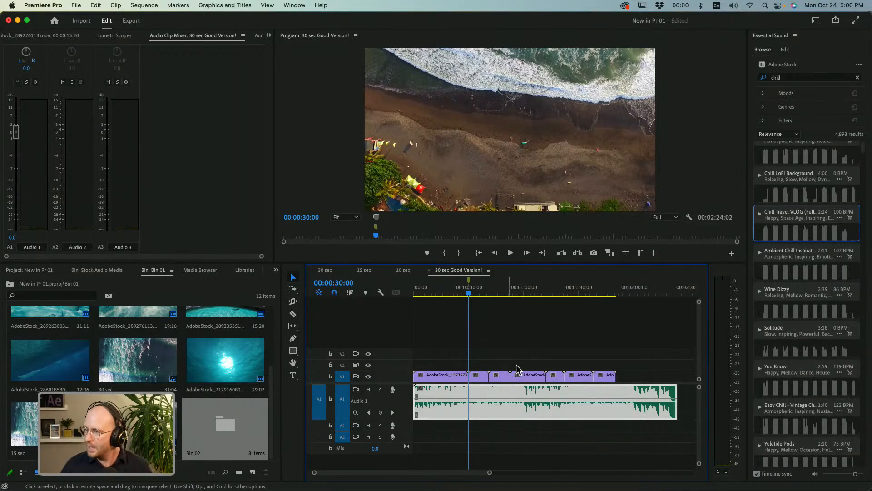
Remix the Chill Travel VLOG clip on A1 with the Remix Tool to a target duration of about 30 seconds.
left_click_drag(670, 393, 466, 398)
key("super+z")
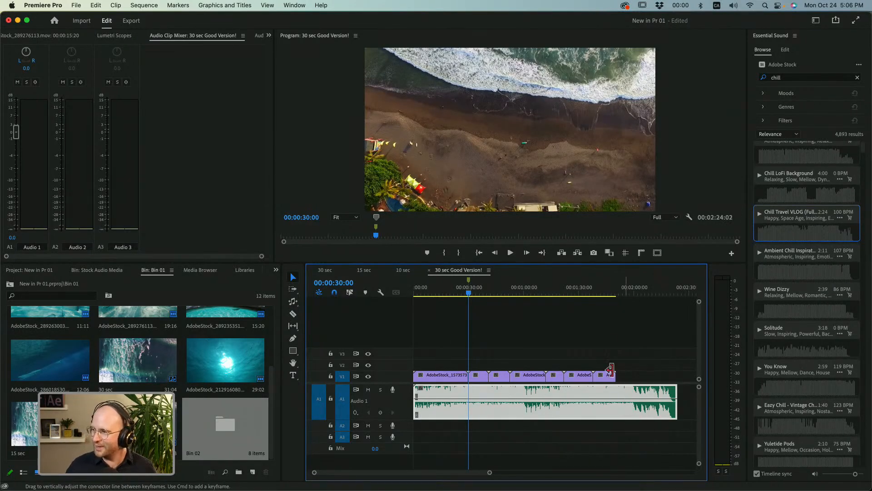
left_click(293, 302)
key("b")
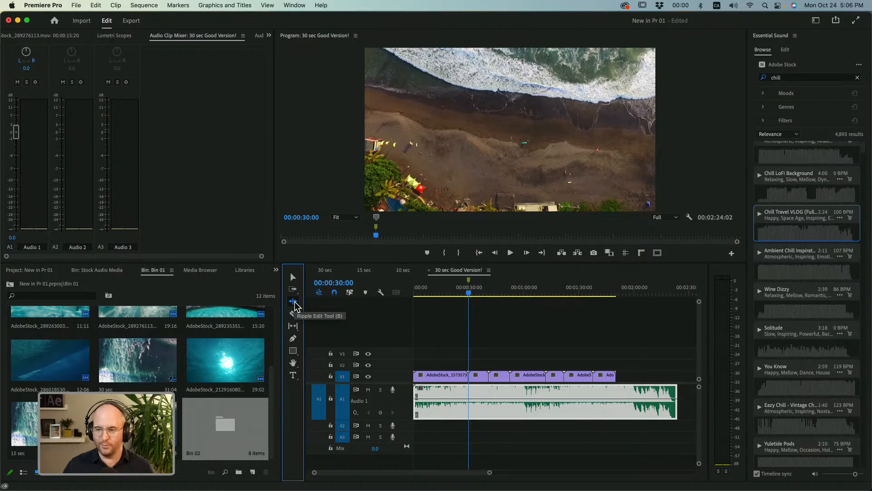
left_click(295, 301)
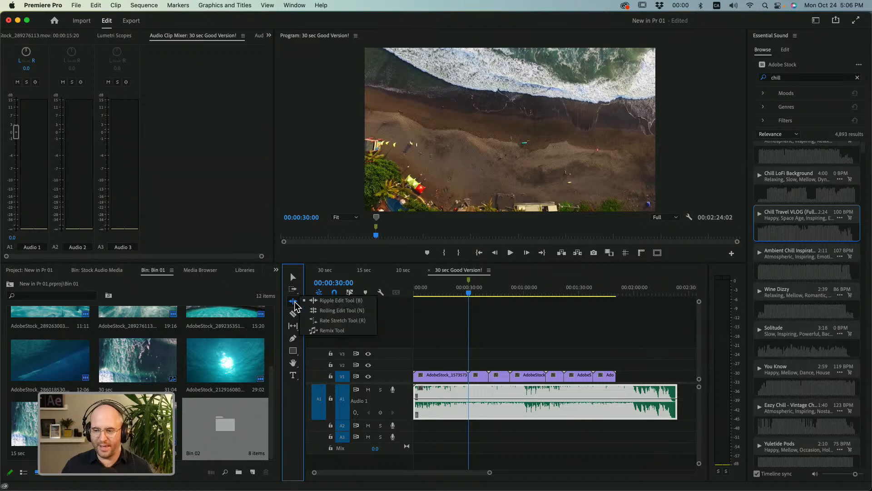
left_click(325, 331)
left_click(618, 412)
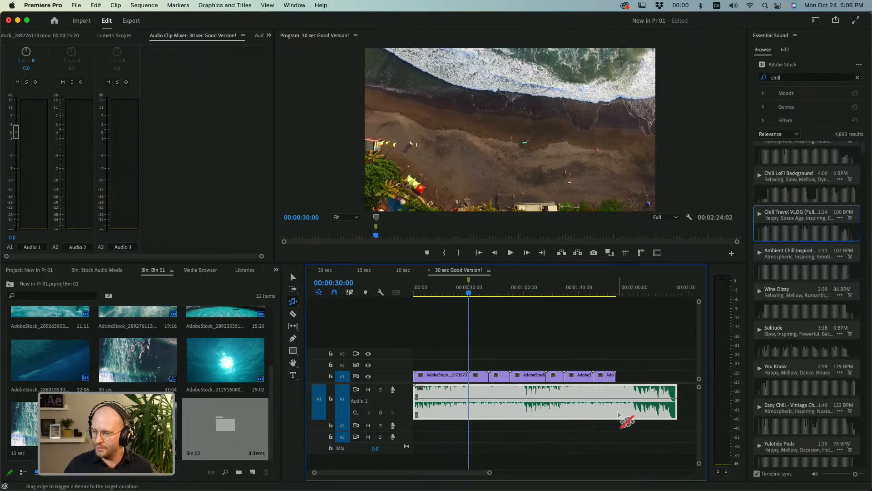
left_click_drag(677, 394, 471, 396)
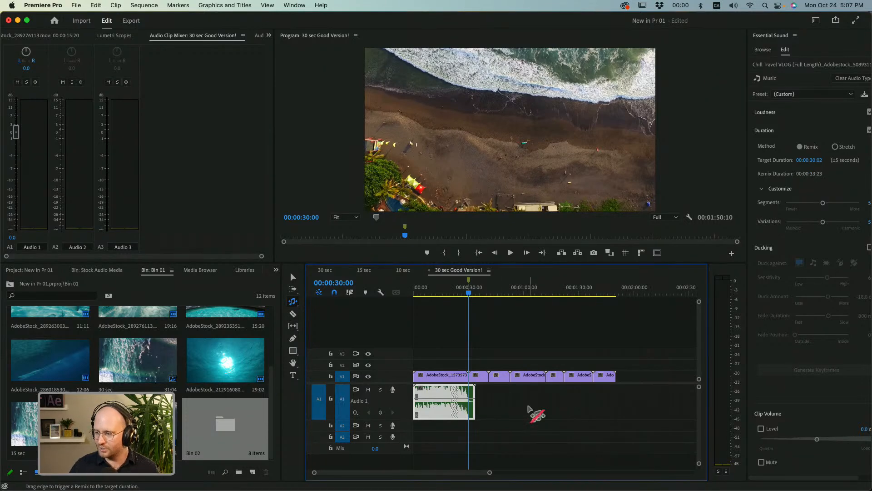
Play the remixed music from the start of the sequence and across its remix edit points between about 20 and 25 seconds.
left_click_drag(489, 473, 420, 473)
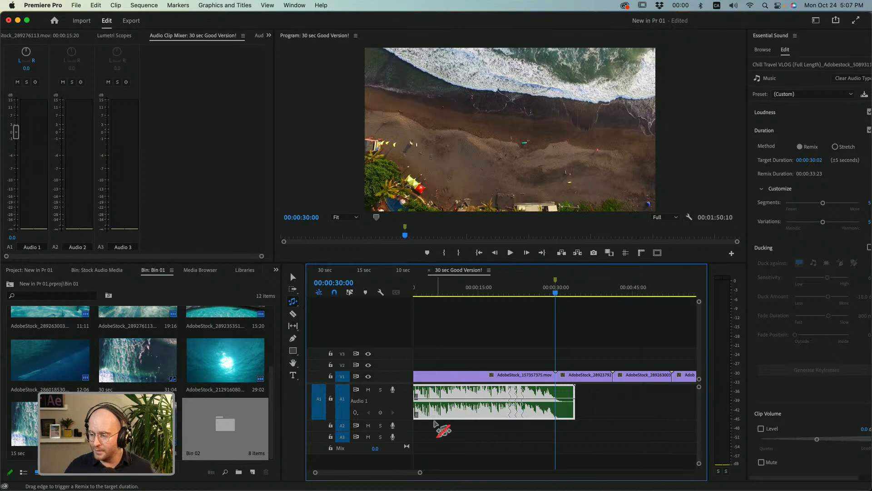
left_click_drag(381, 474, 381, 473)
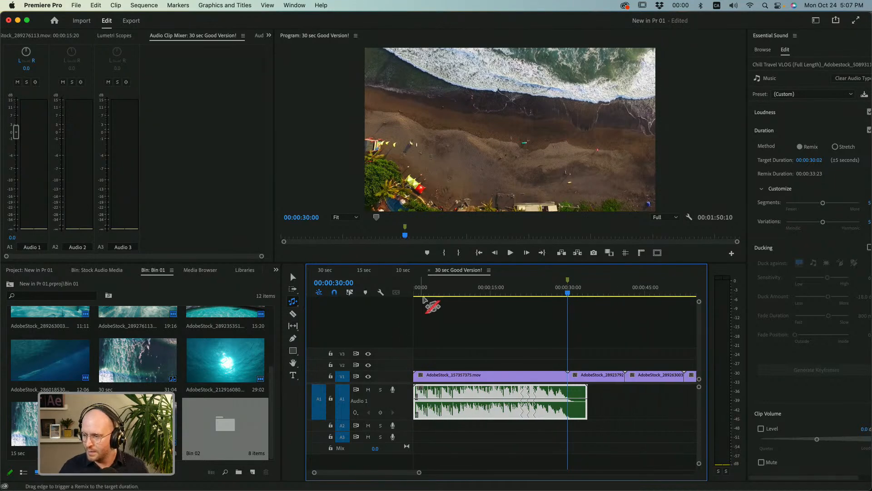
key("Home")
key("space")
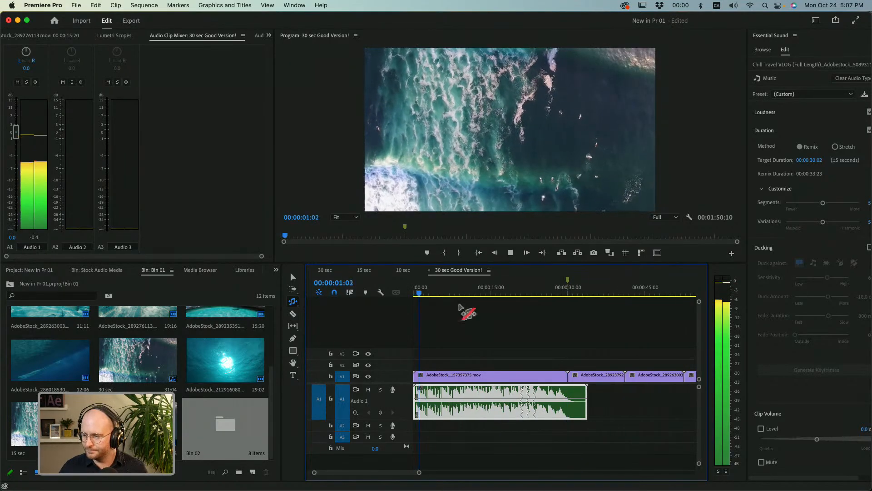
left_click(554, 293)
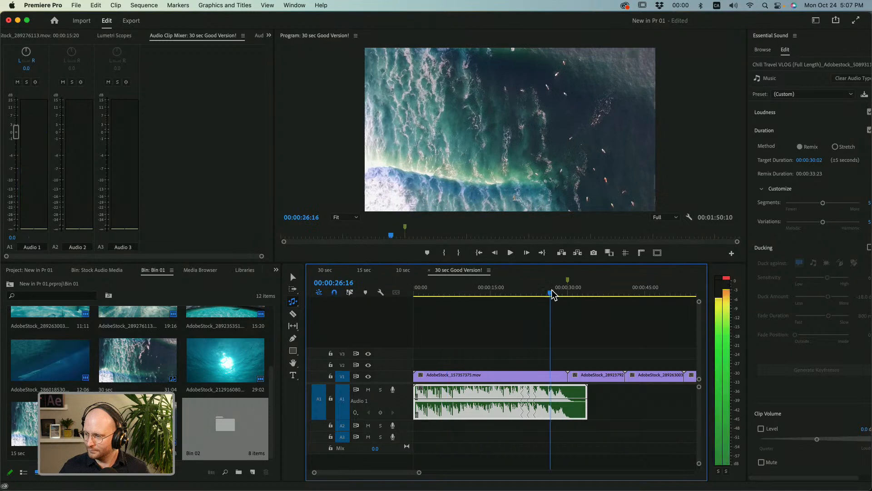
left_click(531, 293)
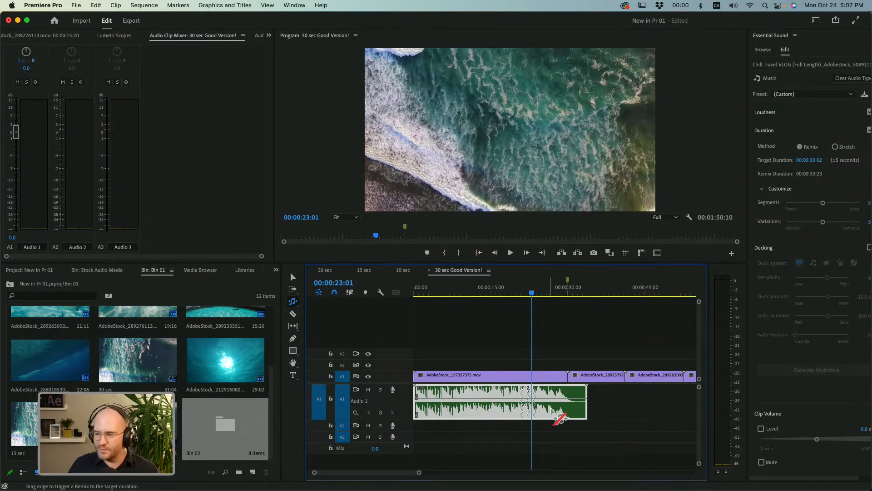
left_click(516, 293)
left_click_drag(516, 292, 517, 291)
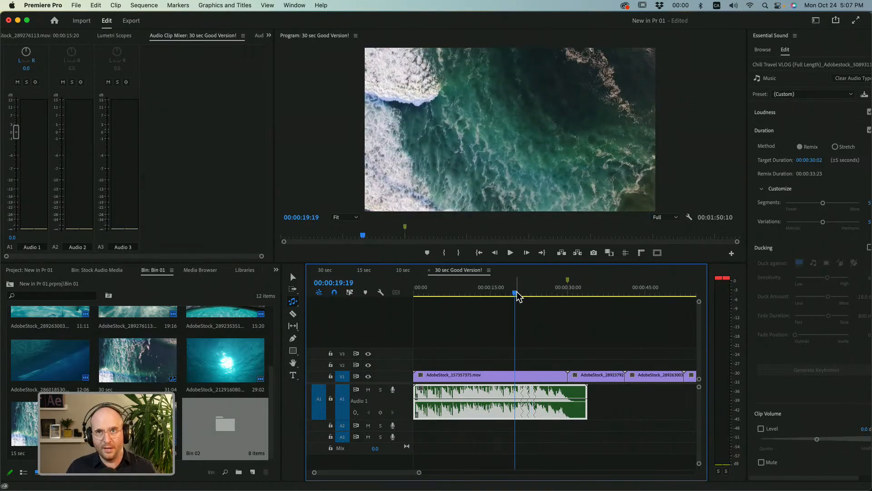
key("space")
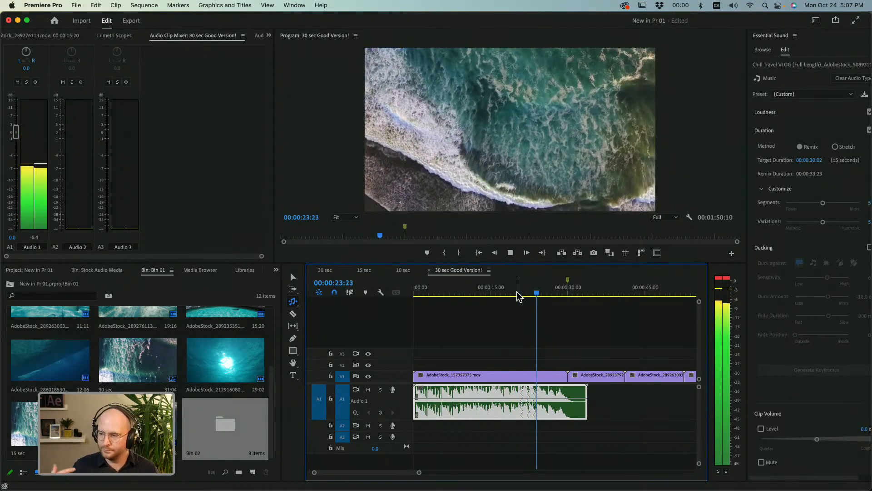
key("space")
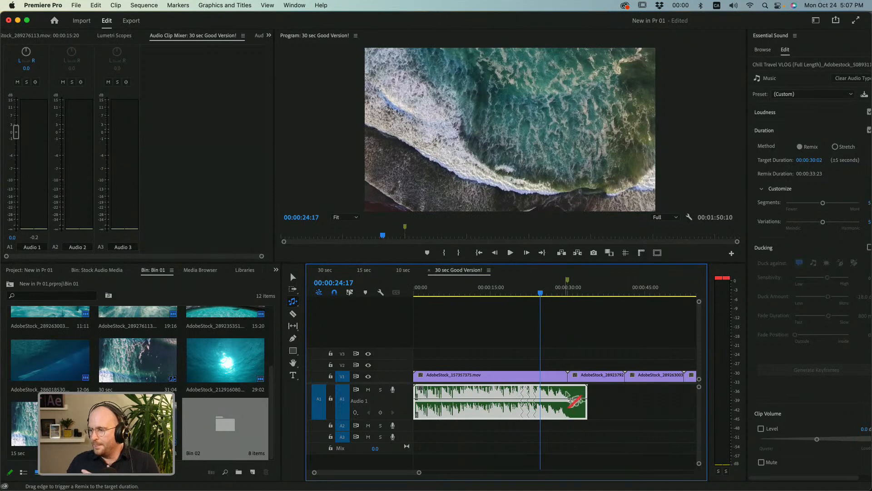
Move the playhead to 00:00:30:00, reselect the music clip, and widen Essential Sound to show its full Remix duration settings.
left_click(563, 297)
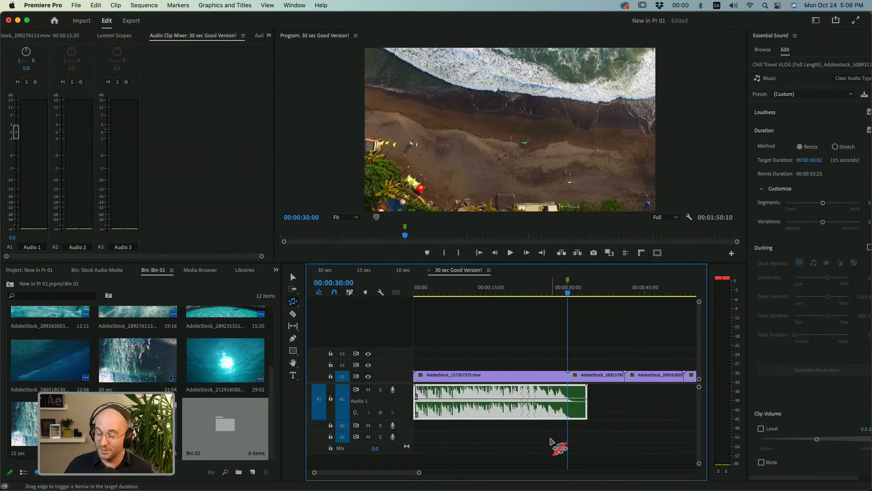
left_click(554, 441)
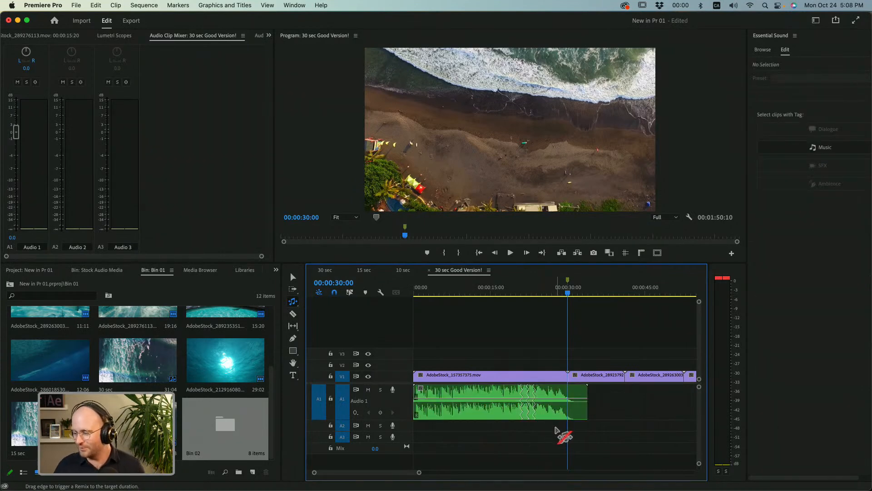
left_click(566, 399)
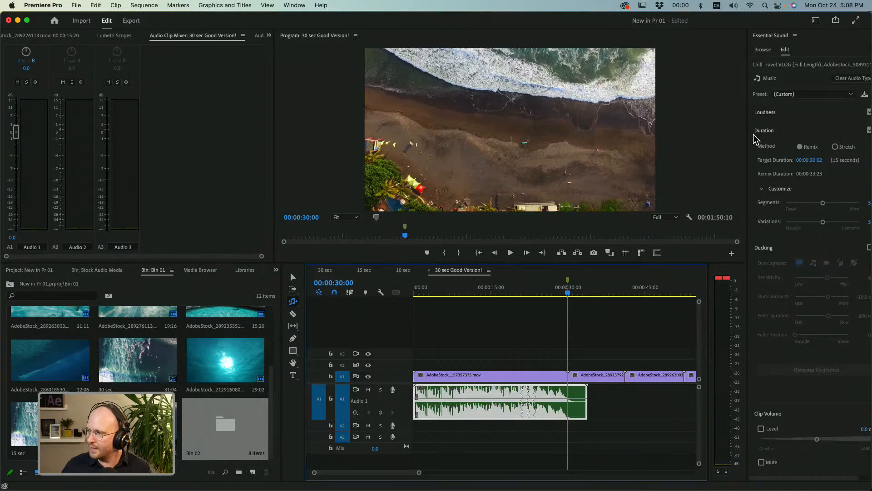
left_click_drag(747, 133, 719, 133)
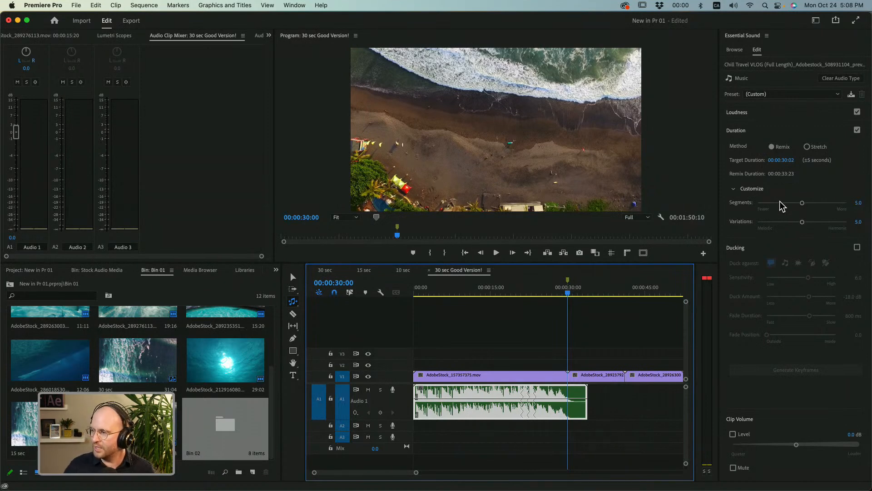
left_click(740, 191)
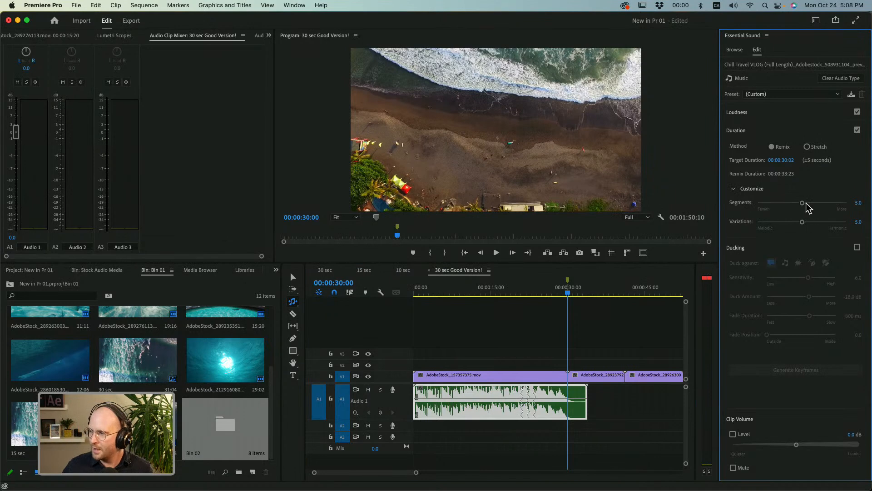
Remix the music clip to a 00:00:29:02 target with Segments at 10.0, and try Variations at 10.0 before resetting it to 5.0.
left_click_drag(802, 203, 857, 206)
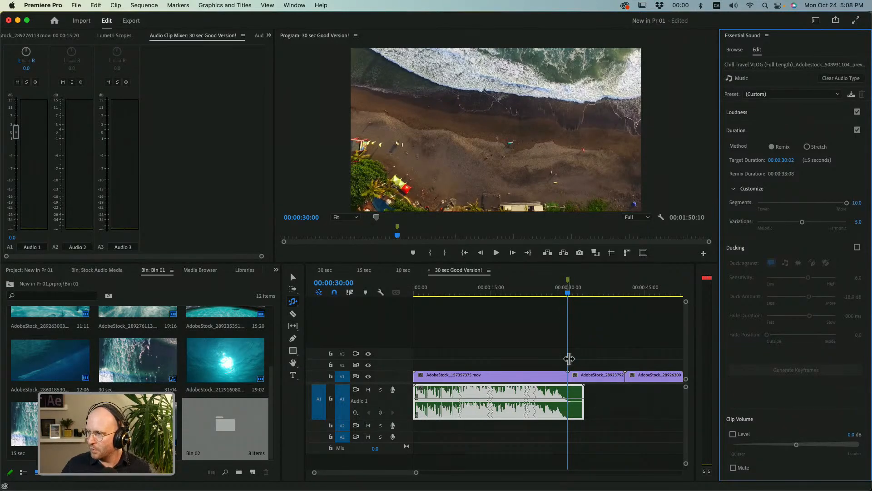
left_click_drag(584, 400, 564, 399)
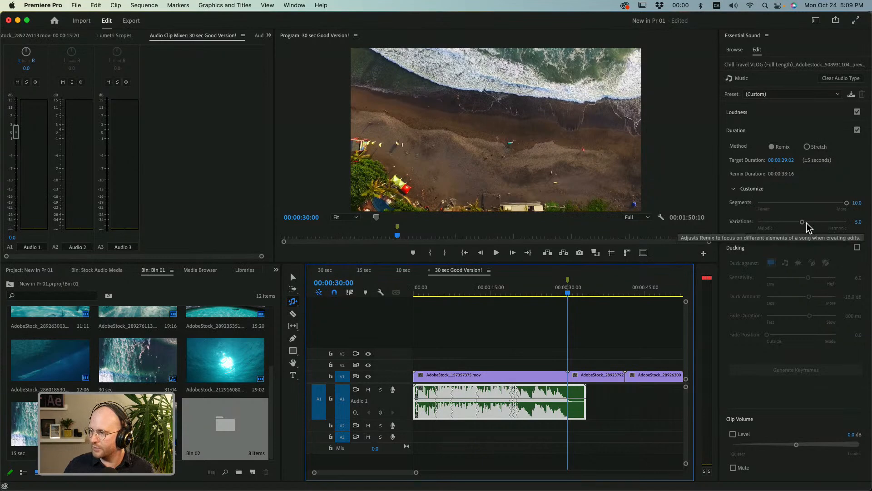
left_click_drag(803, 222, 852, 228)
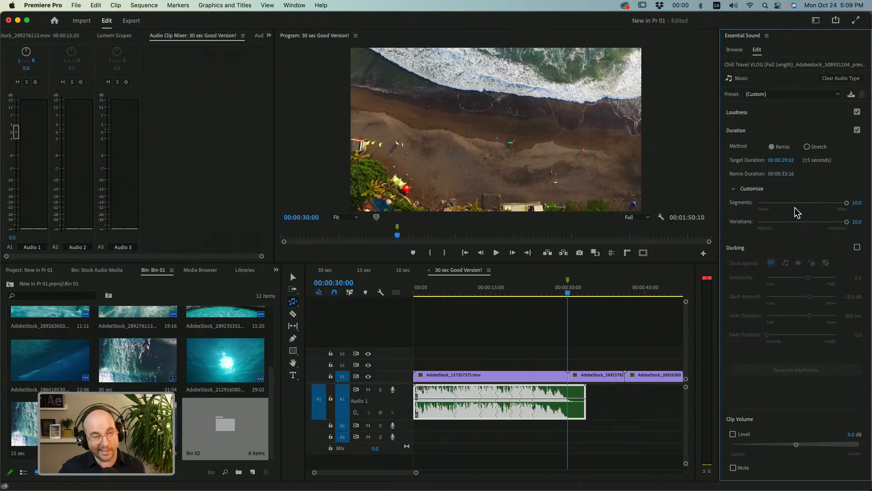
left_click(802, 223)
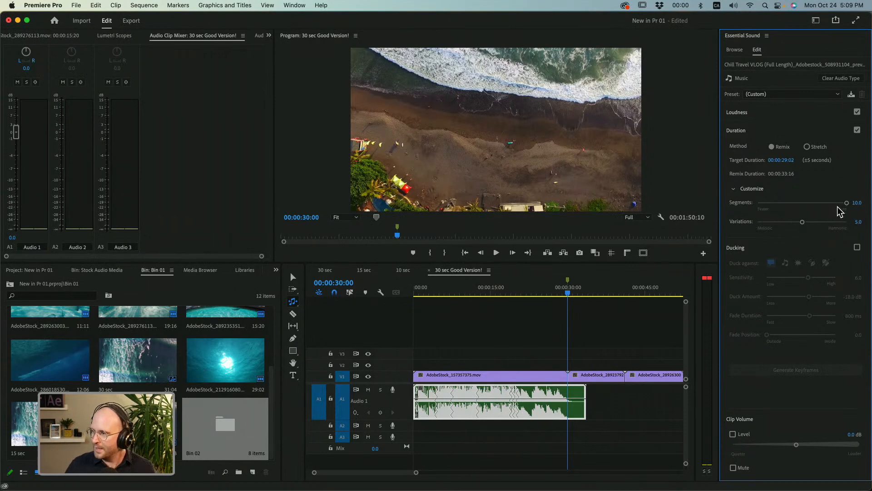
Remix the music clip to a 00:00:30:22 target, trying Segments at 0.0 before settling on 4.8.
left_click_drag(841, 205, 738, 215)
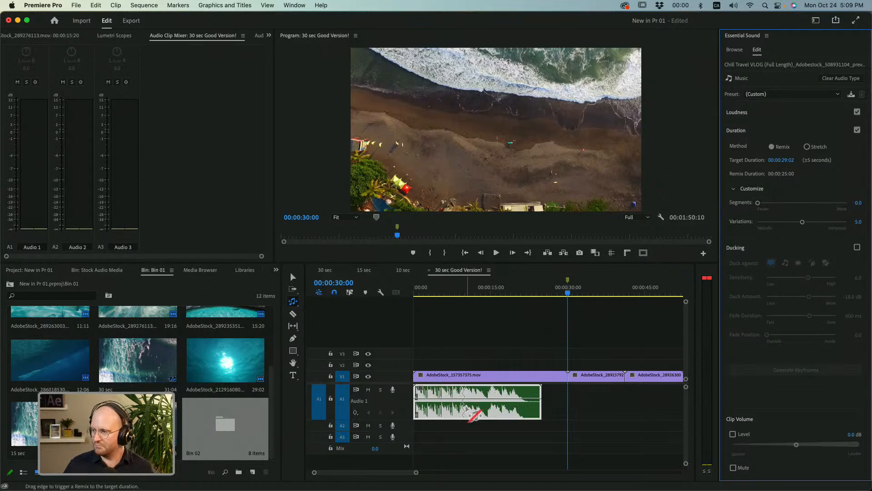
left_click_drag(541, 395, 572, 398)
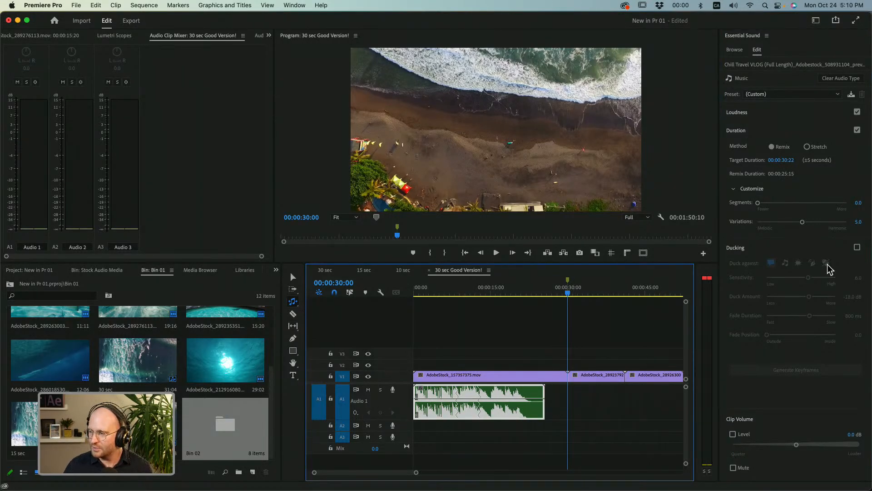
left_click_drag(768, 203, 801, 202)
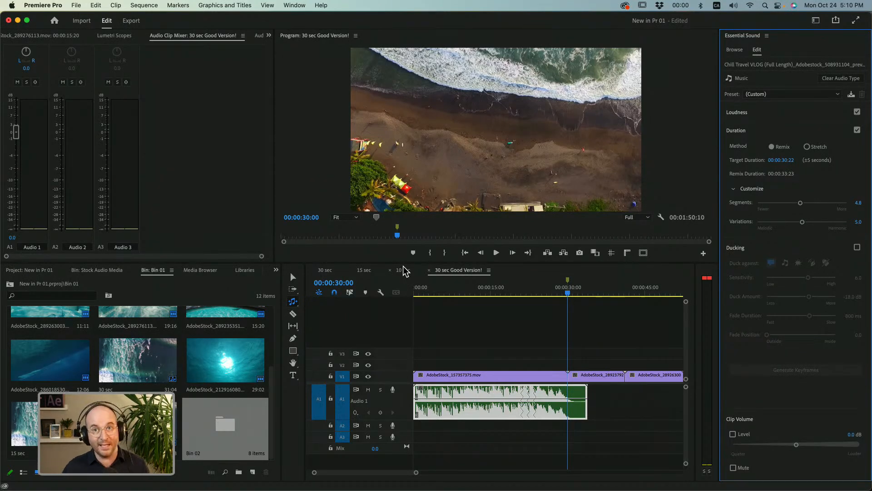
Open the 30 sec sequence, play its first second from the start, and enlarge the timeline to view its clips.
left_click(326, 271)
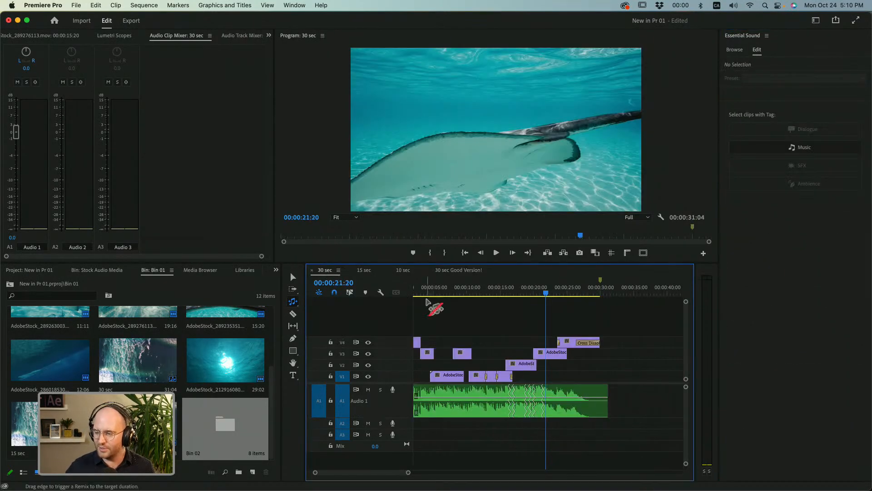
left_click_drag(452, 288, 411, 287)
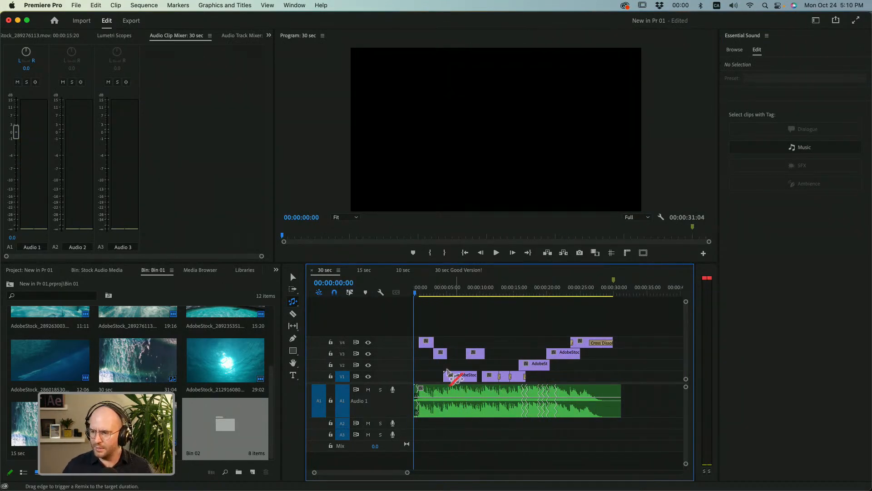
key("space")
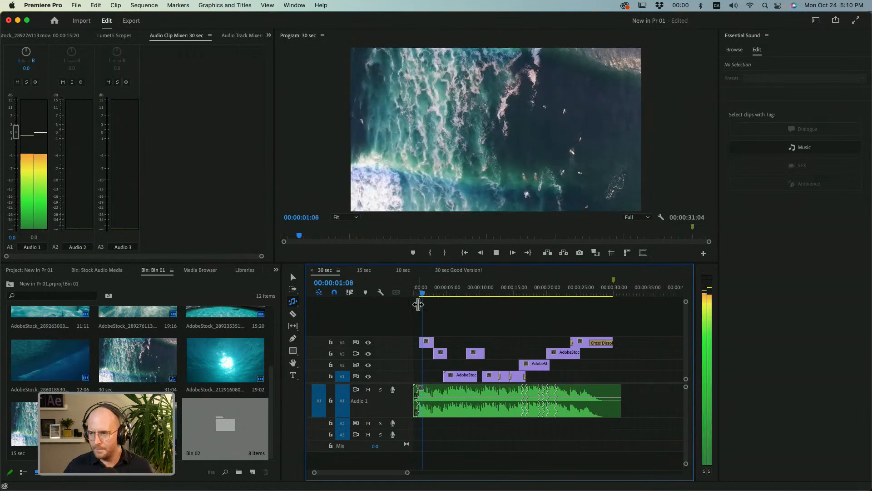
key("space")
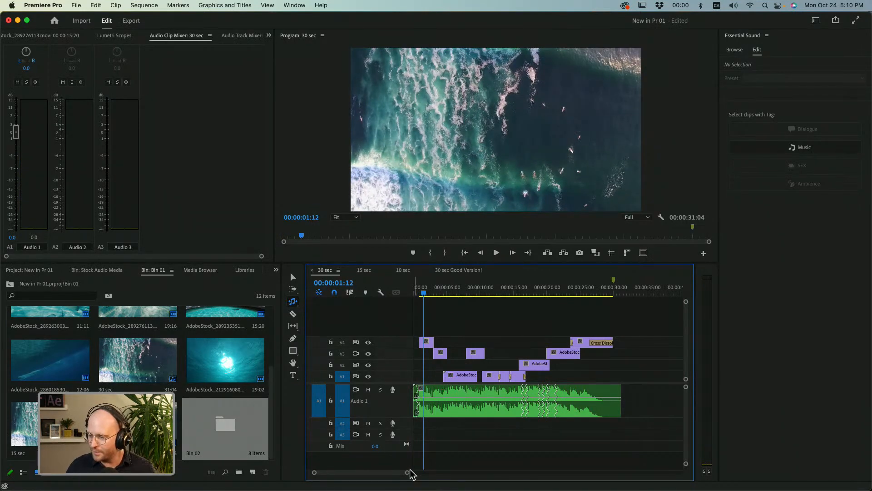
left_click_drag(407, 472, 390, 472)
left_click_drag(302, 339, 210, 344)
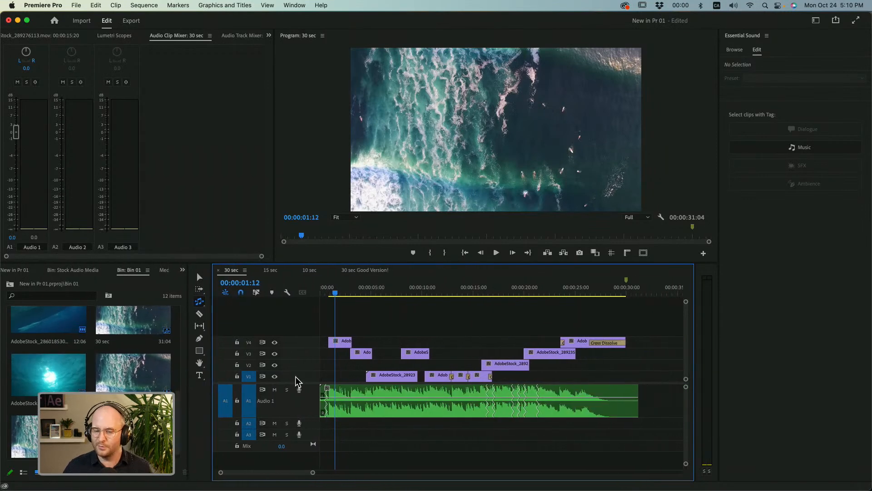
Scrub through the 30 sec sequence from 00:00:01:15 to 00:00:26:21 to review the order of its clips.
mouse_move(313, 473)
left_mouse_down()
mouse_move(300, 473)
mouse_move(321, 464)
left_mouse_up()
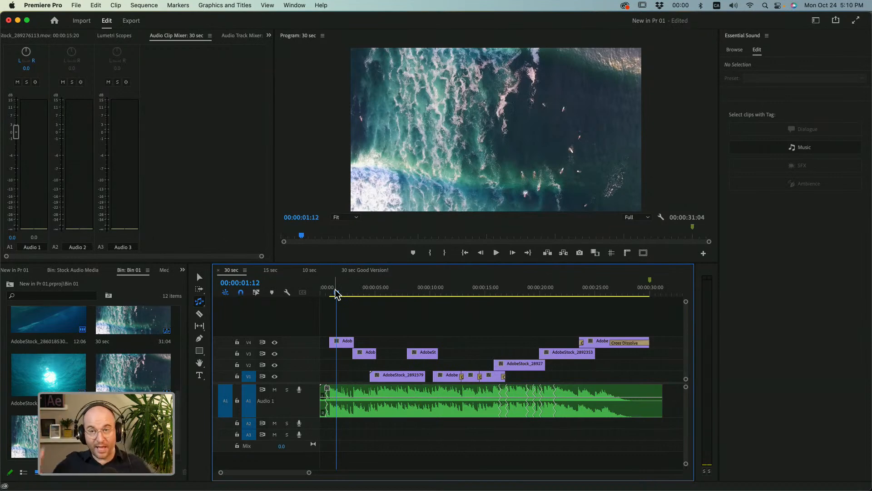
mouse_move(341, 296)
left_mouse_down()
mouse_move(362, 293)
mouse_move(338, 293)
left_mouse_up()
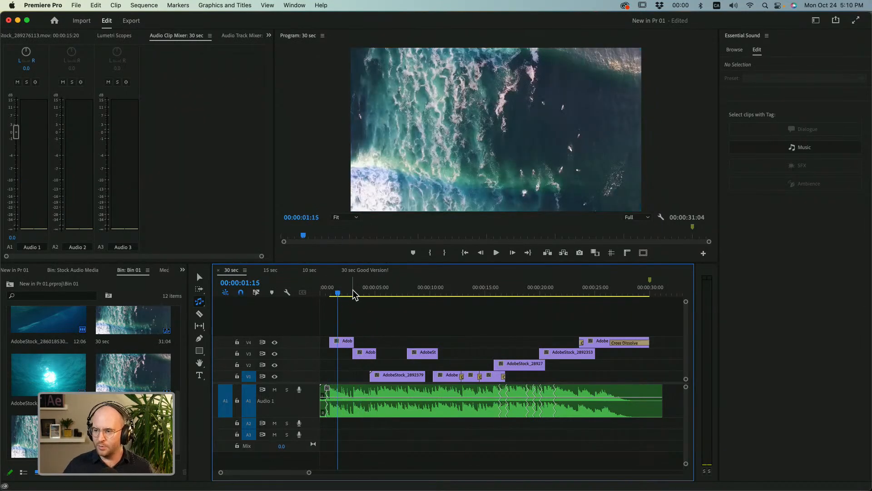
left_click(363, 293)
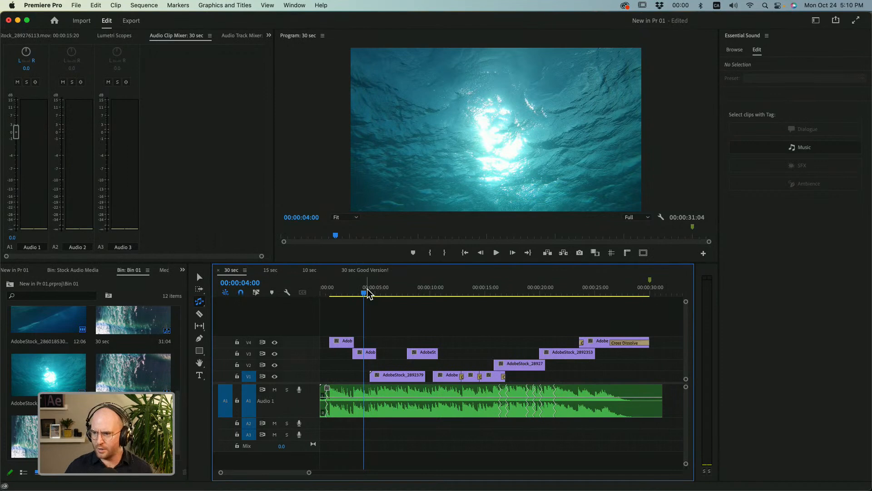
left_click(386, 294)
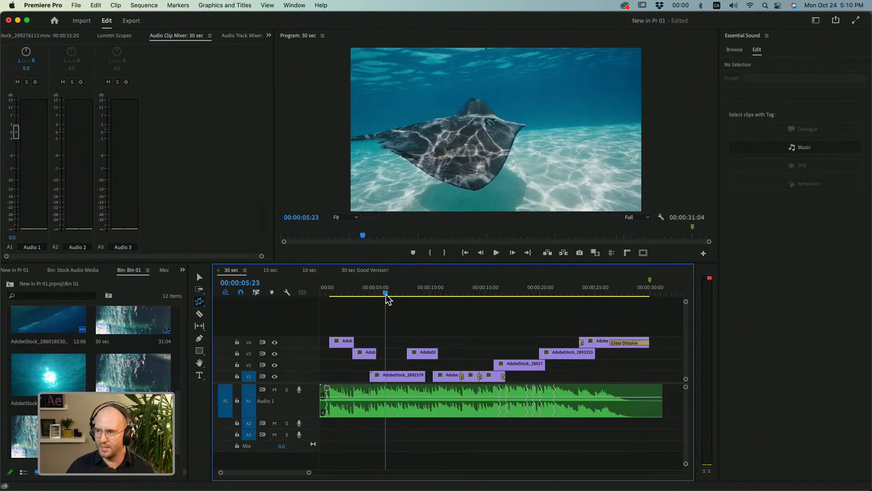
left_click_drag(410, 292, 486, 294)
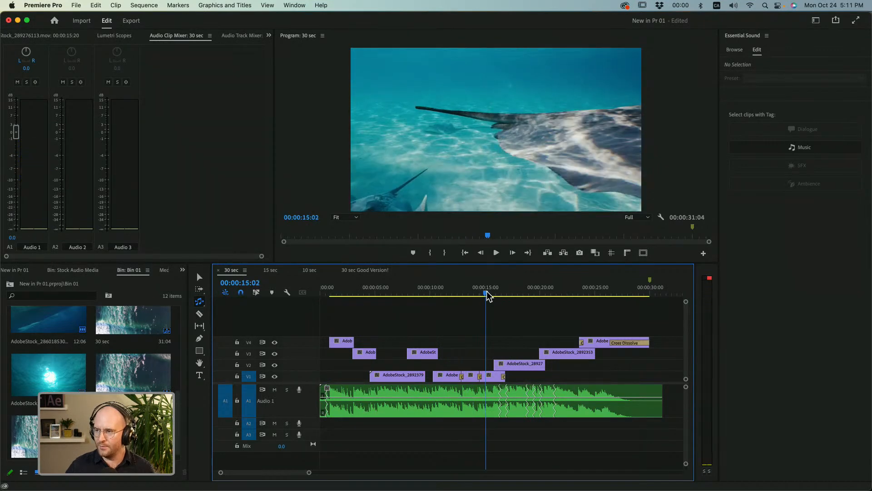
left_click(524, 293)
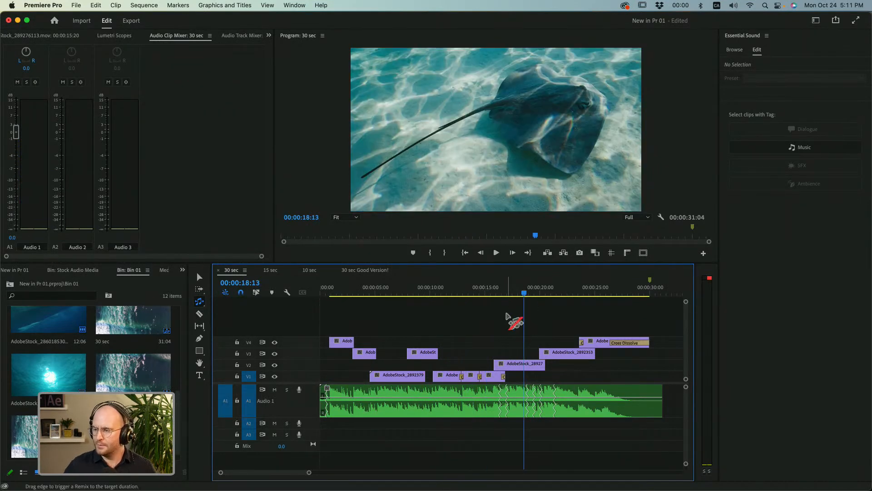
left_click_drag(498, 293, 615, 295)
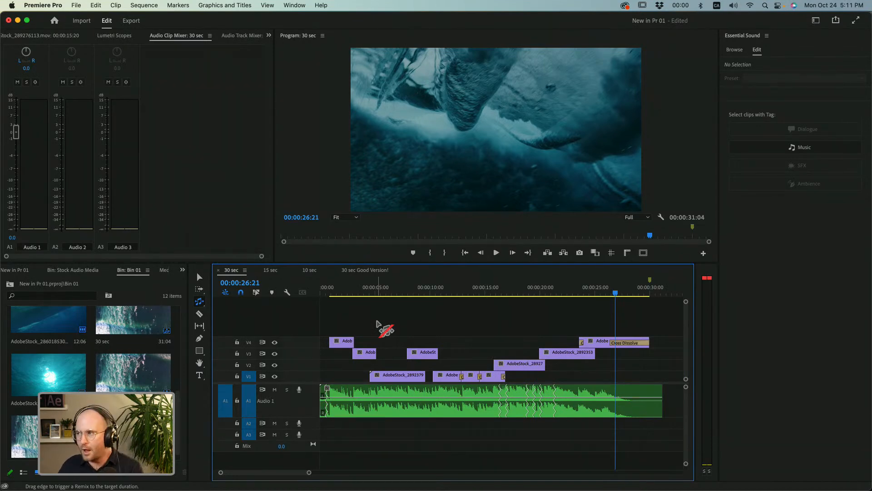
Replay the opening of the sequence from its start to 00:00:02:13, checking the music cue against the first aerial shot.
left_click(324, 289)
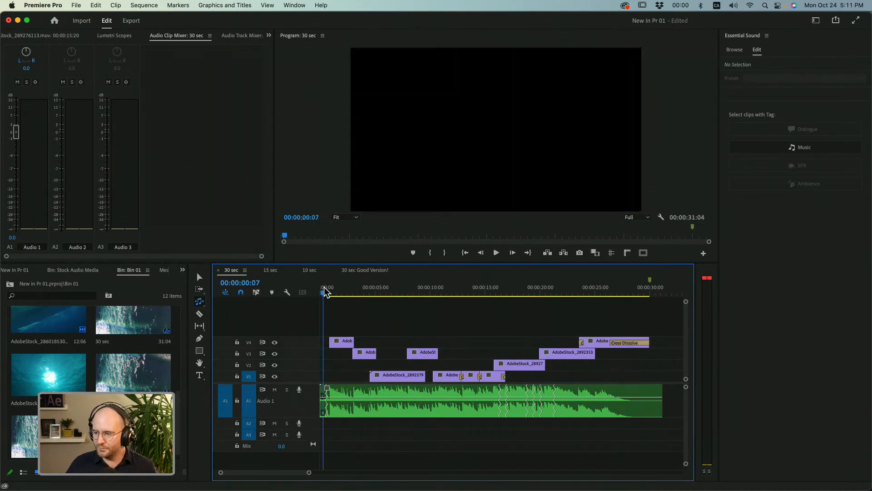
key("space")
key("space")
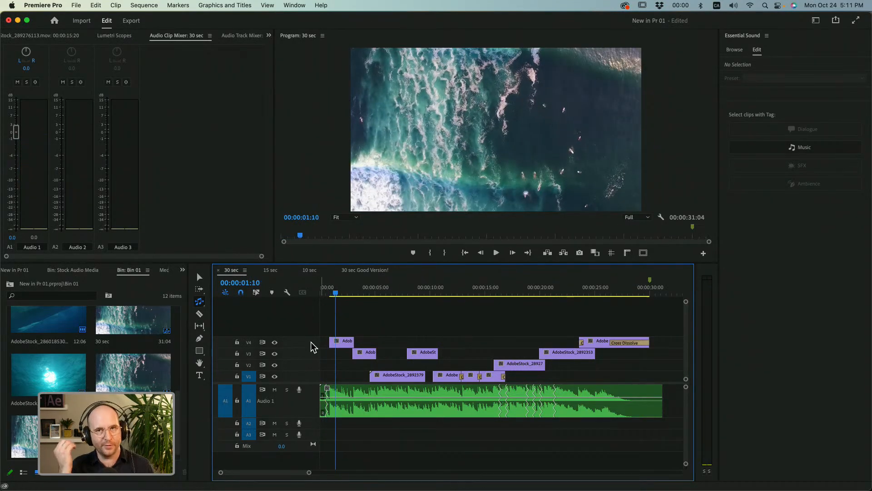
left_click_drag(310, 473, 285, 473)
left_click(329, 289)
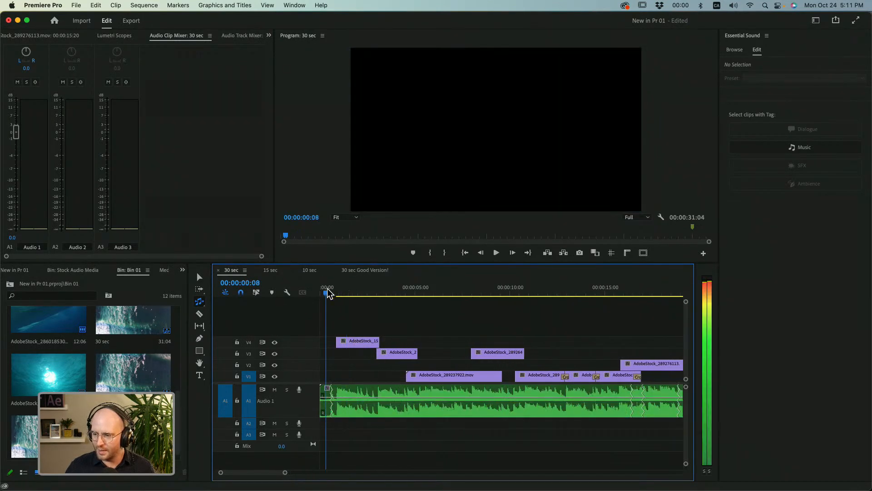
key("space")
left_click(329, 290)
mouse_move(330, 295)
left_mouse_down()
mouse_move(338, 297)
mouse_move(323, 298)
left_mouse_up()
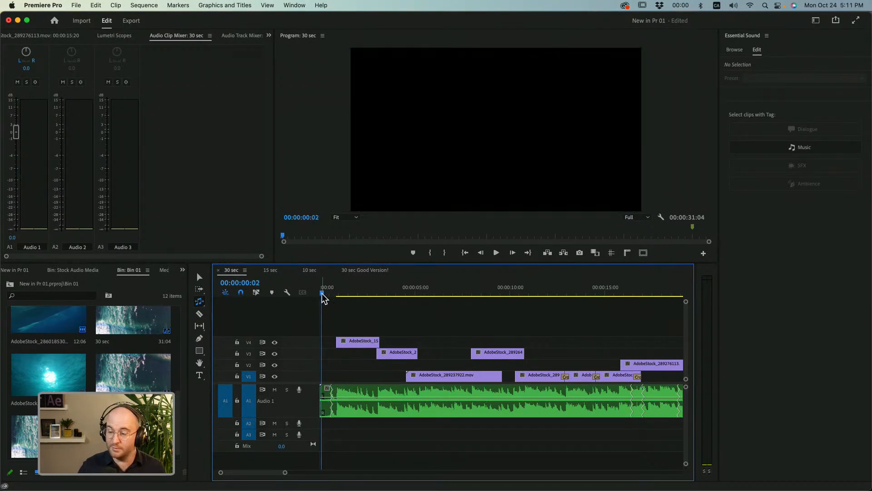
key("space")
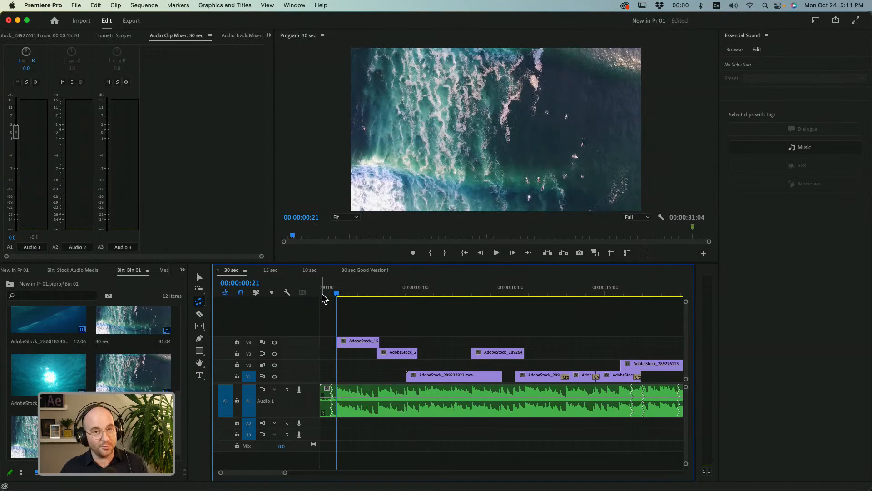
key("space")
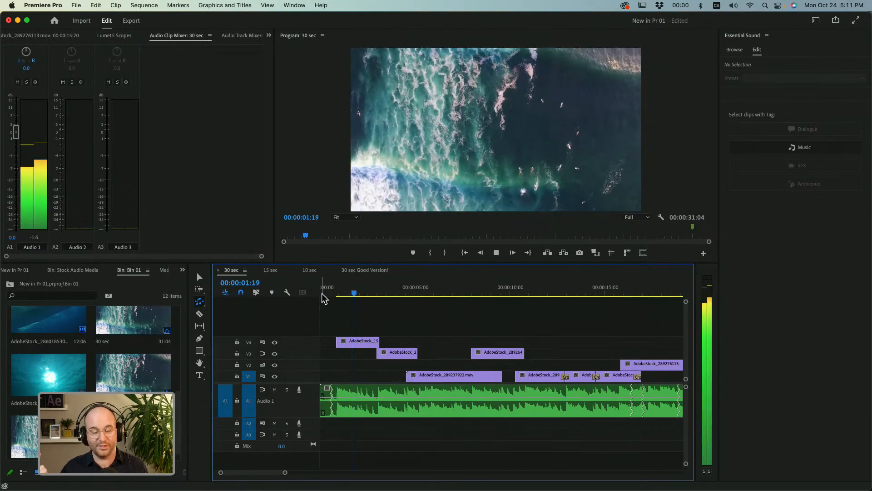
key("space")
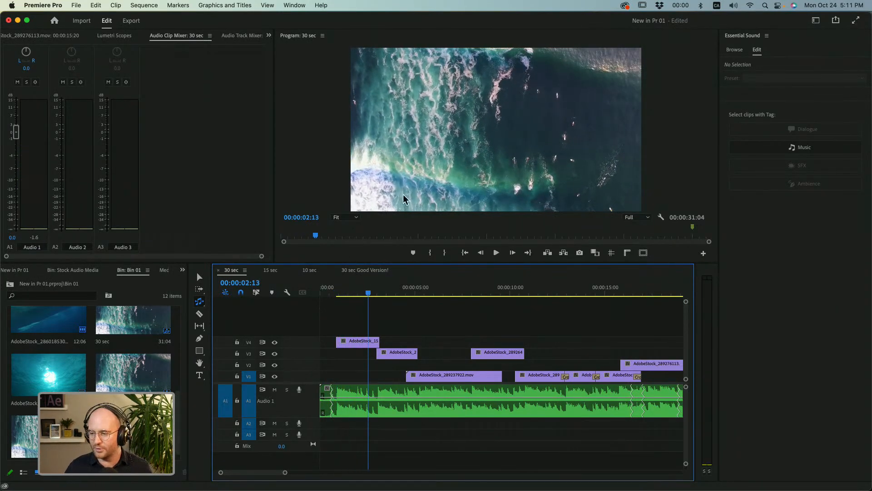
Play from 00:00:02:13 to 00:00:08:18 to check that the cuts to the underwater and stingray shots match the music.
key("space")
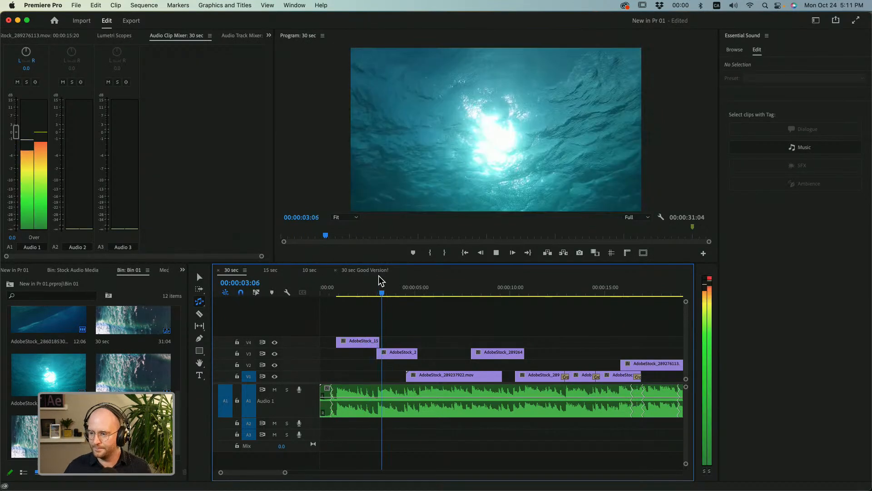
key("space")
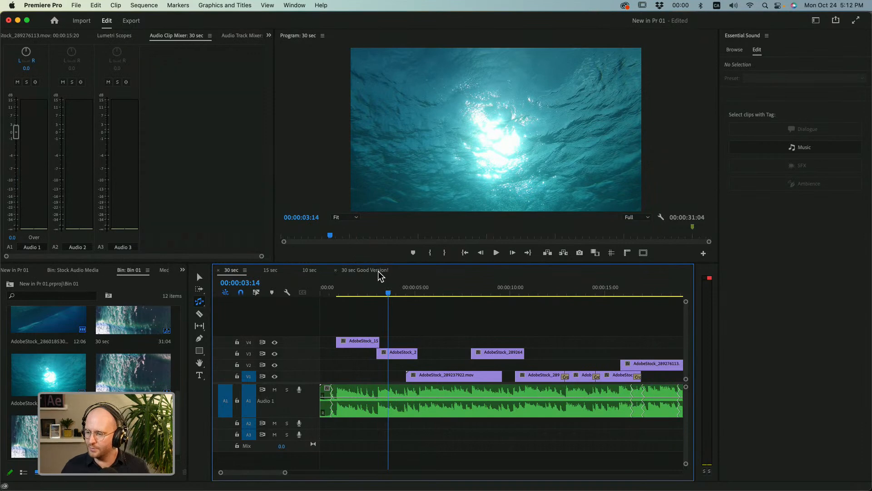
left_click(377, 289)
key("space")
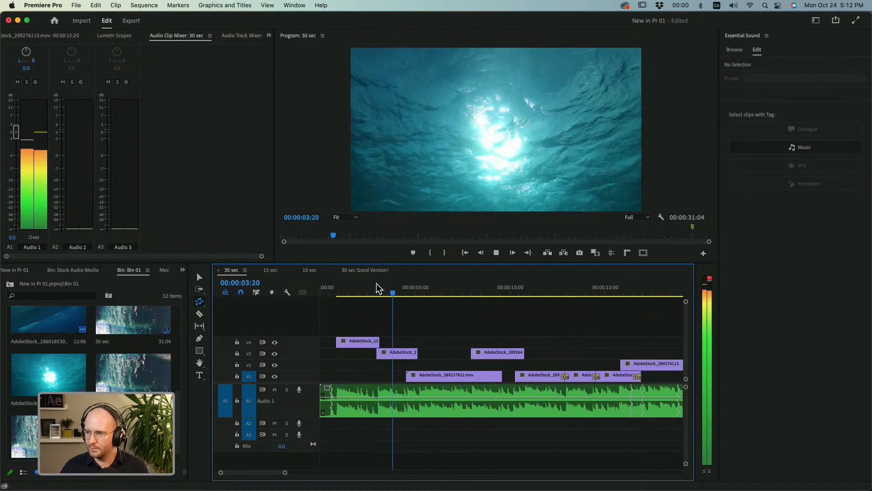
key("space")
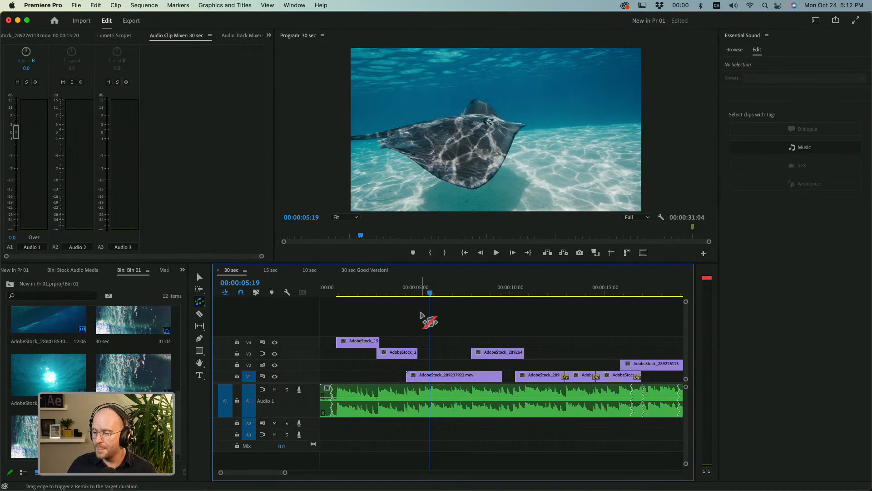
left_click(411, 295)
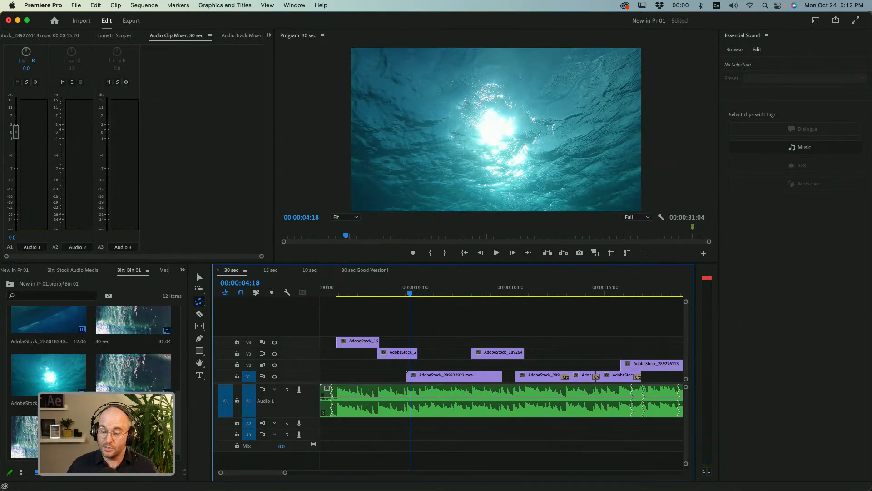
key("space")
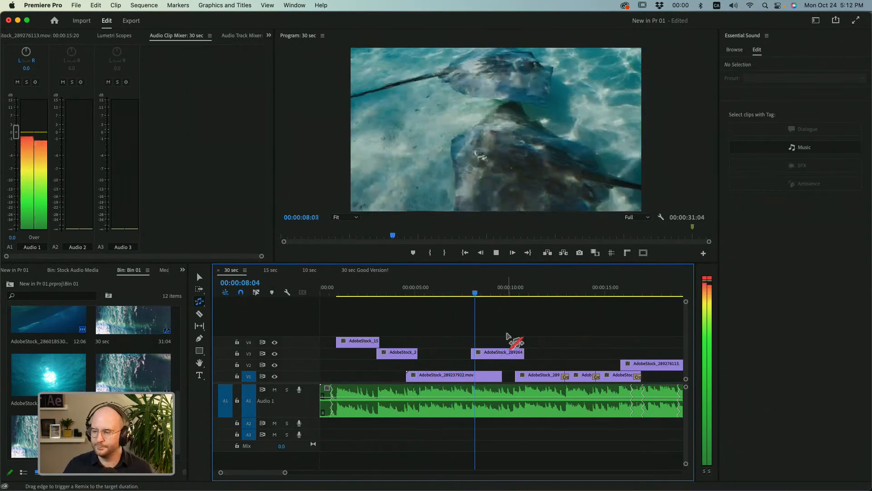
key("space")
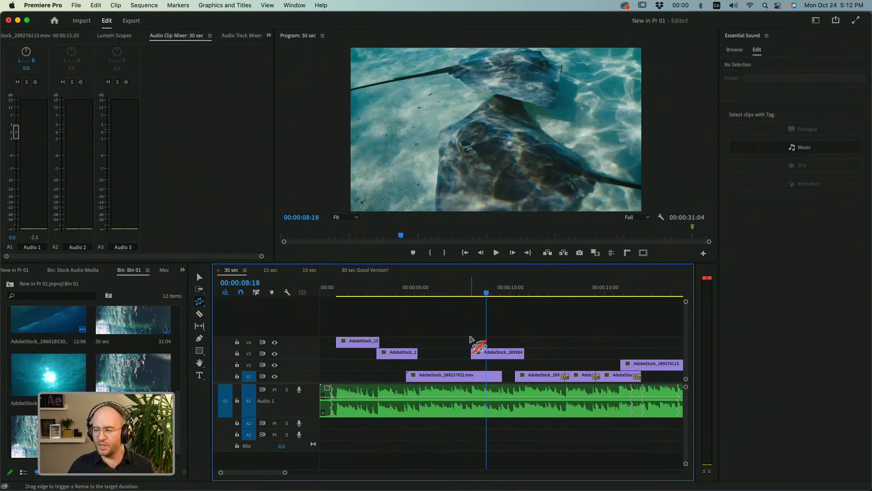
Review the stingray shots from about 00:00:07:00 to 00:00:15:02, including the cross dissolves between the short V1 clips.
left_click_drag(422, 295, 454, 291)
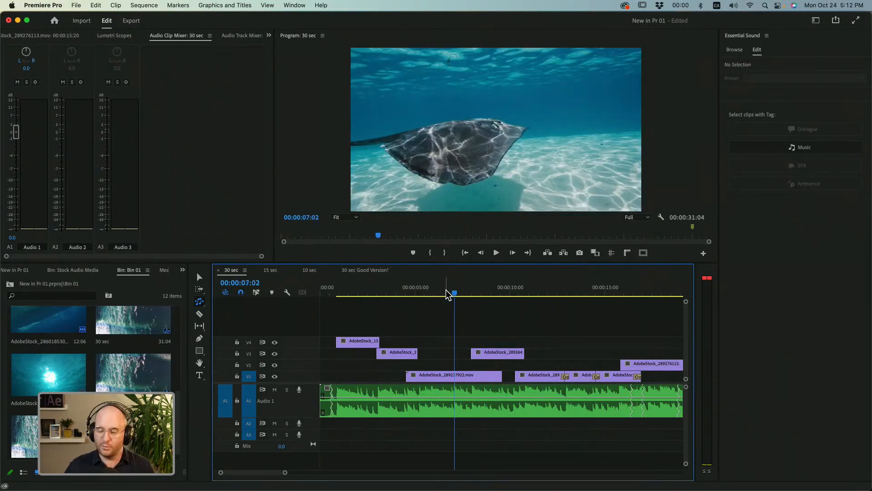
left_click_drag(441, 294, 450, 294)
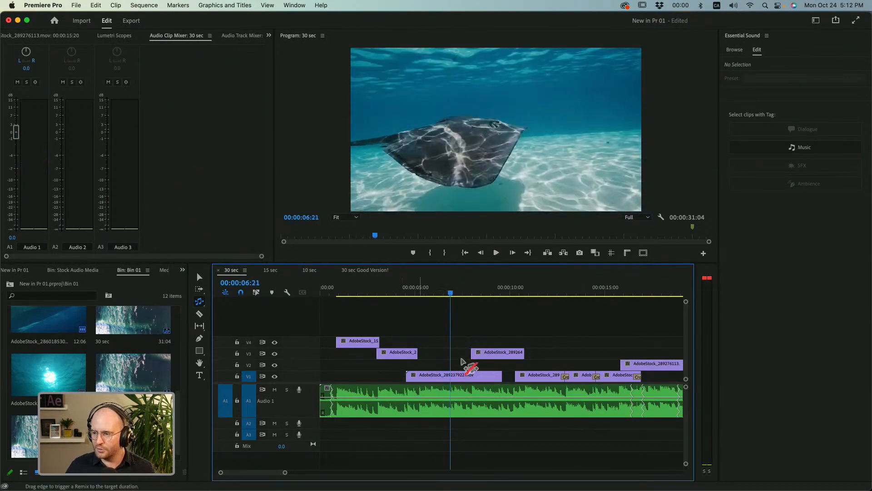
left_click(464, 294)
key("space")
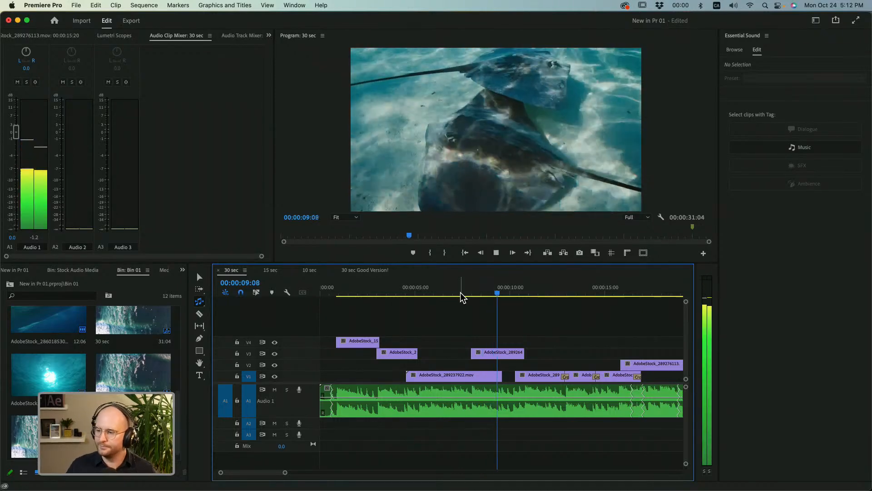
key("space")
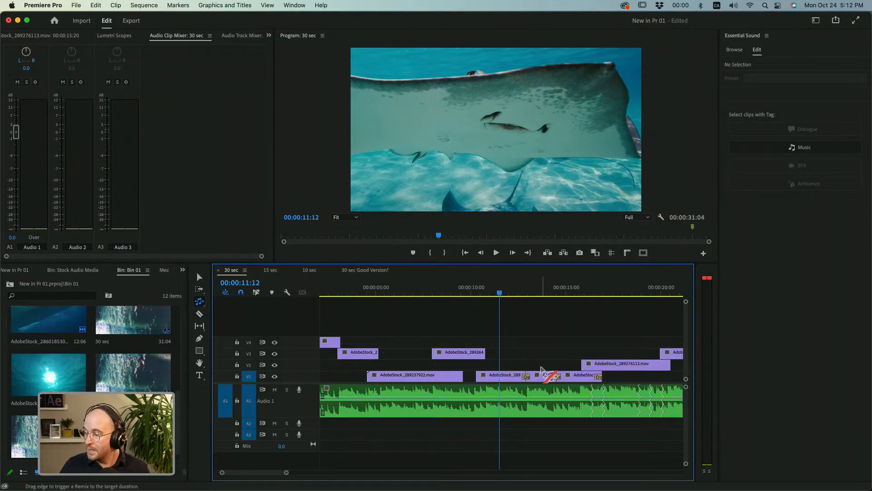
left_click_drag(525, 290, 570, 293)
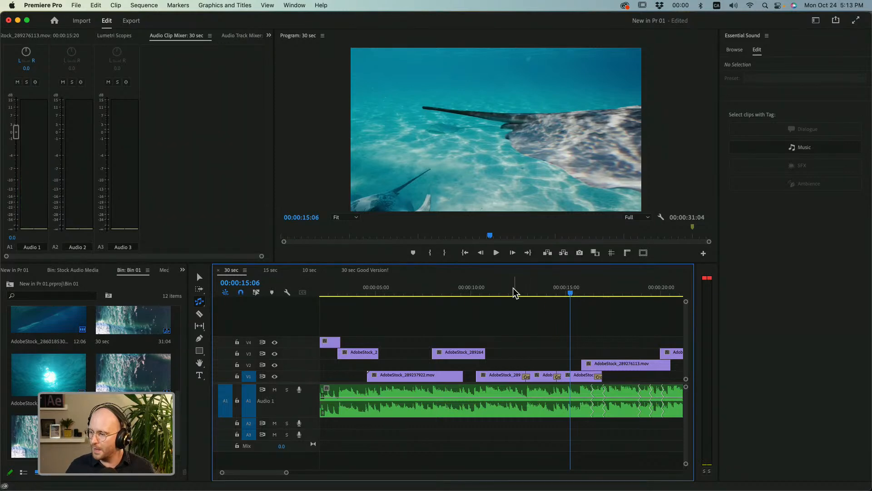
left_click(498, 291)
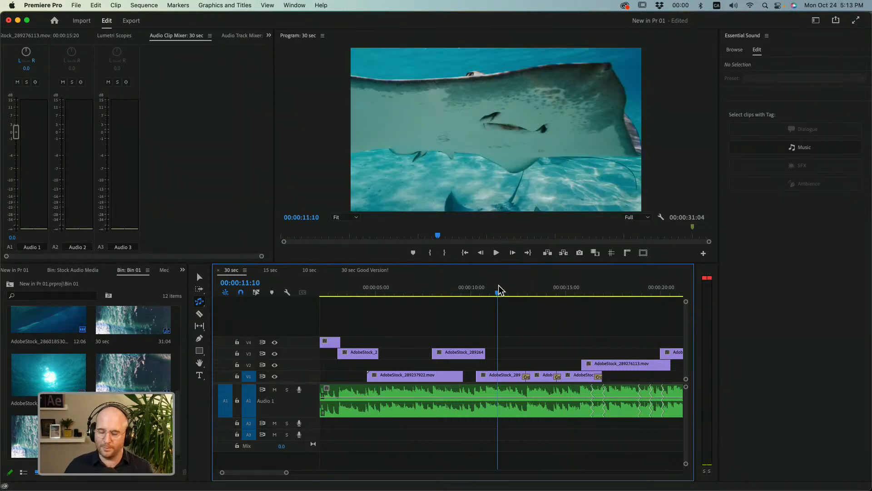
key("space")
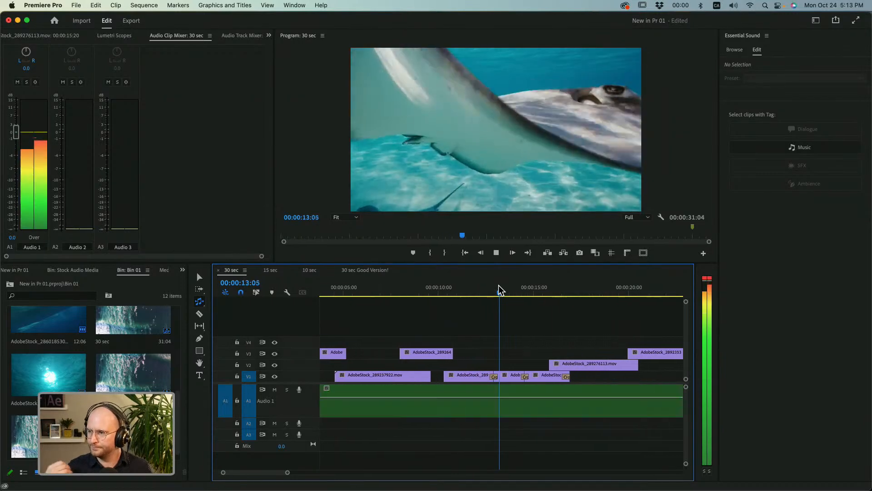
key("space")
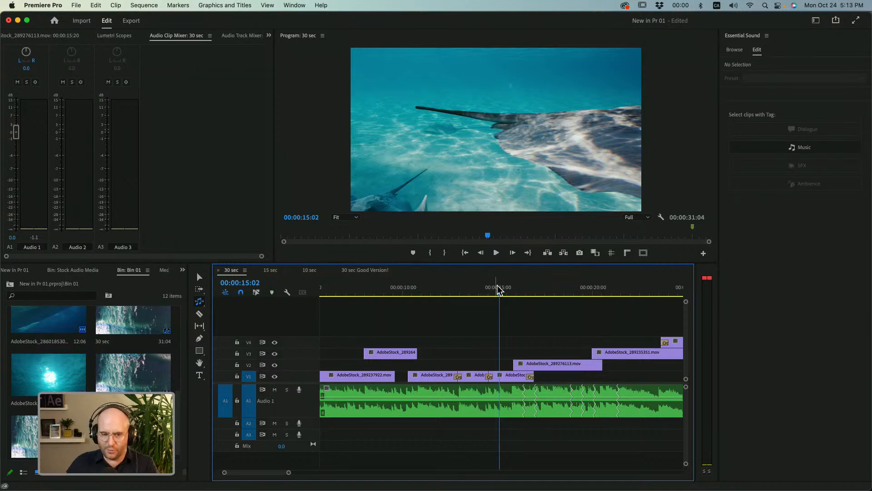
Remove the dissolves and short clips following AdobeStock_289263003.mov on V1, then extend that clip to about 00:00:21:00.
left_click_drag(438, 294, 482, 318)
key("v")
left_click(490, 376)
key("Delete")
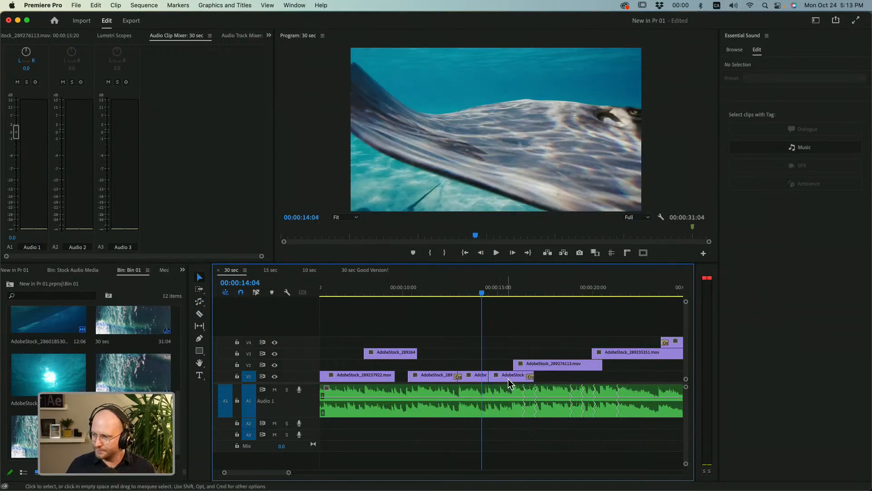
left_click(480, 375)
key("Delete")
left_click_drag(456, 377, 617, 380)
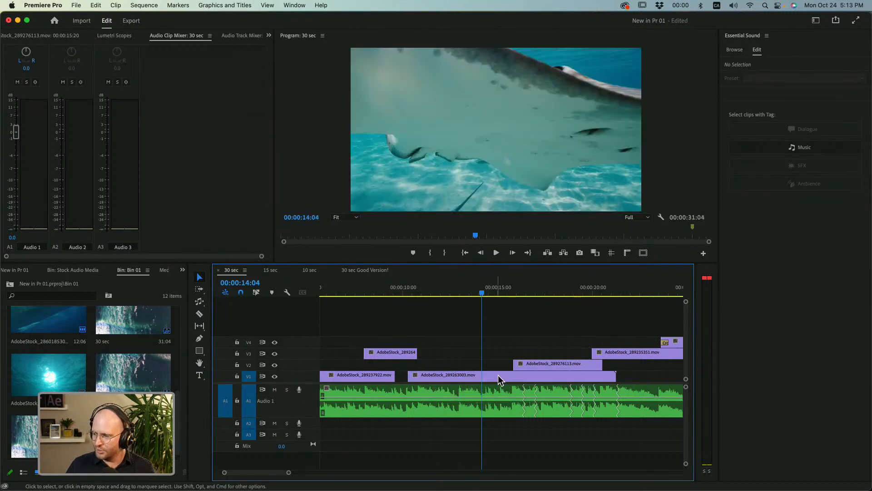
Play the extended AdobeStock_289263003.mov clip to find the cut point, split it at 00:00:12:22, and activate the Slip tool.
left_click(440, 295)
key("space")
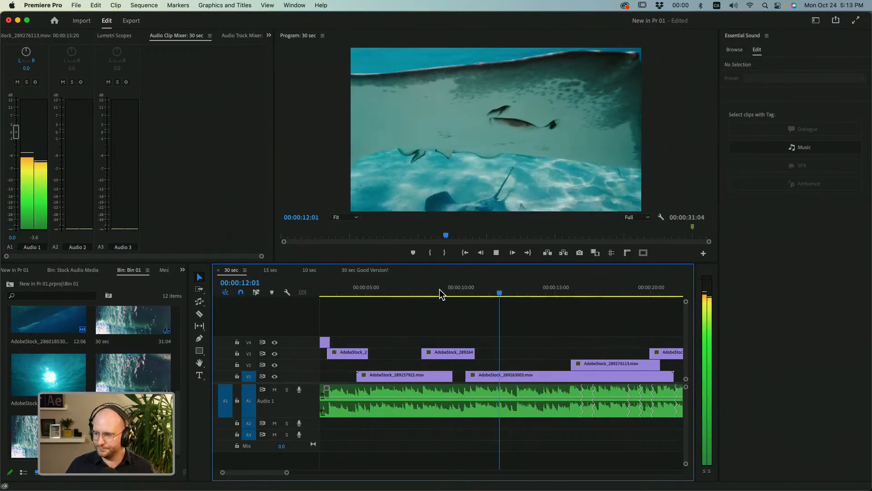
key("space")
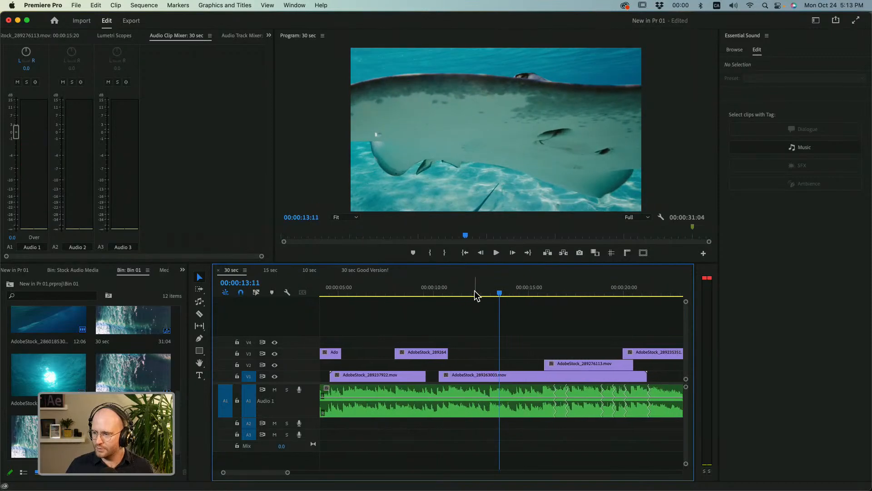
left_click(476, 296)
key("space")
key("space")
left_click(494, 295)
key("space")
key("c")
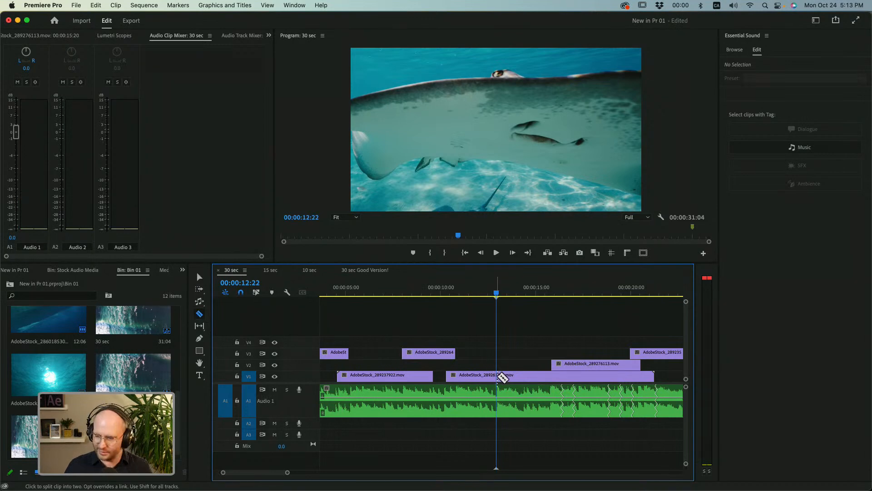
left_click(502, 376)
key("y")
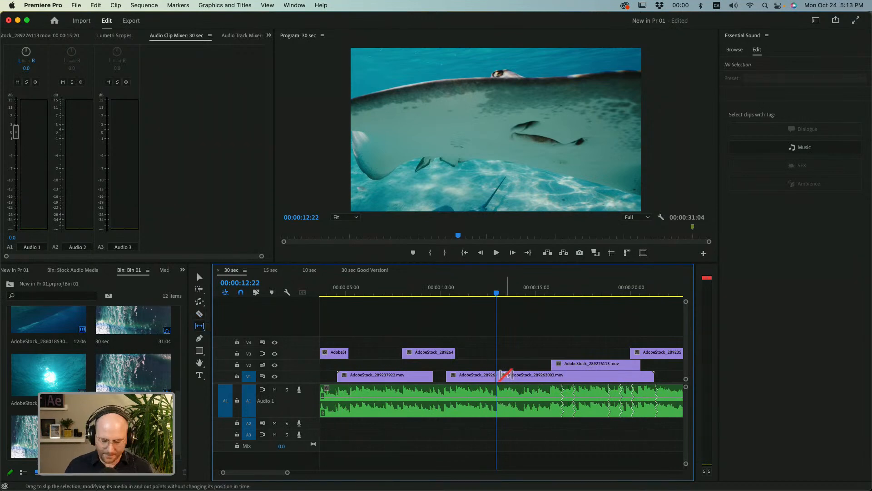
Slip the V1 clip portion after the 00:00:12:22 cut and trim its end to about 00:00:16:12.
left_click_drag(508, 376, 526, 376)
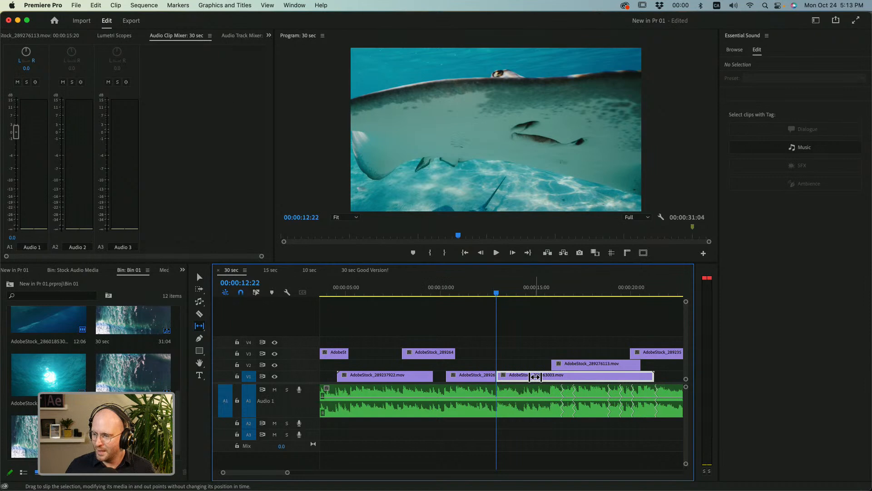
left_click_drag(535, 377, 515, 377)
key("v")
left_click_drag(653, 379, 510, 377)
key("y")
Play across the 00:00:12:22 cut and fine-tune the slip of the AdobeStock_289263003.mov portion after it.
left_click(481, 293)
key("space")
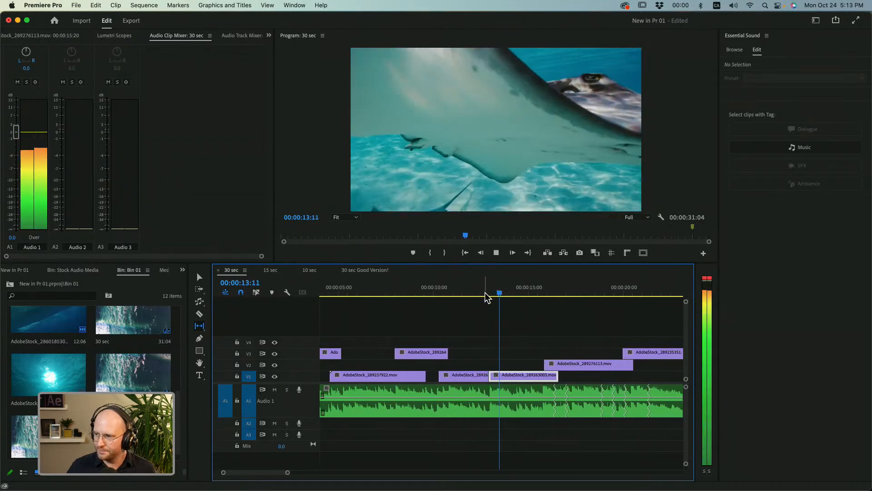
key("space")
left_click_drag(529, 376, 528, 377)
key("space")
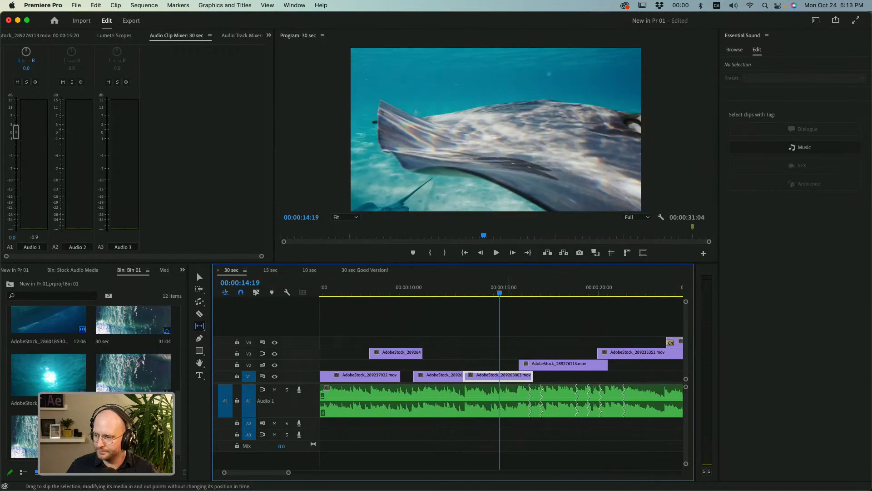
Split the slipped V1 clip on the beat at about 00:00:14:15 and slip the portion after the new cut.
key("space")
key("space")
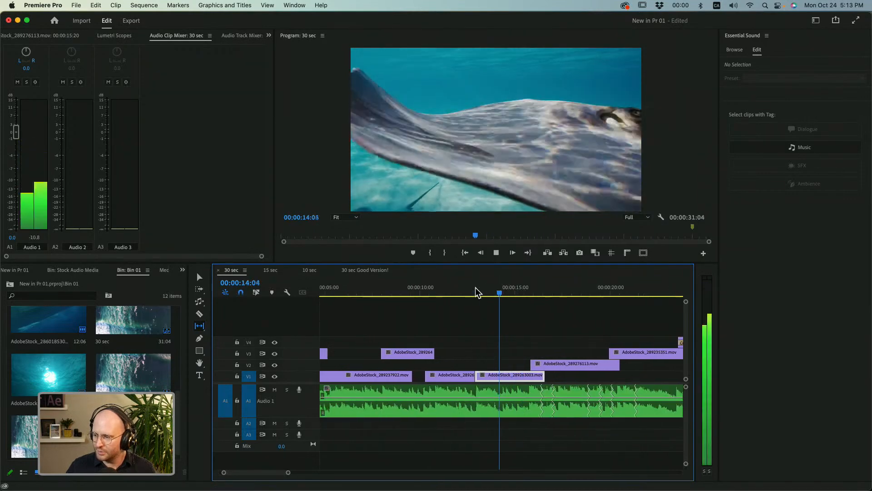
left_click(489, 291)
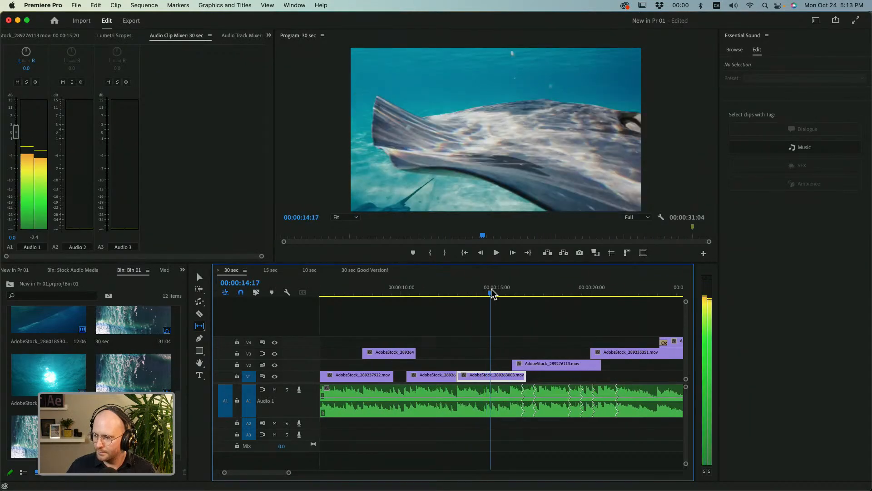
key("c")
left_click(490, 375)
key("y")
left_click_drag(506, 375, 476, 377)
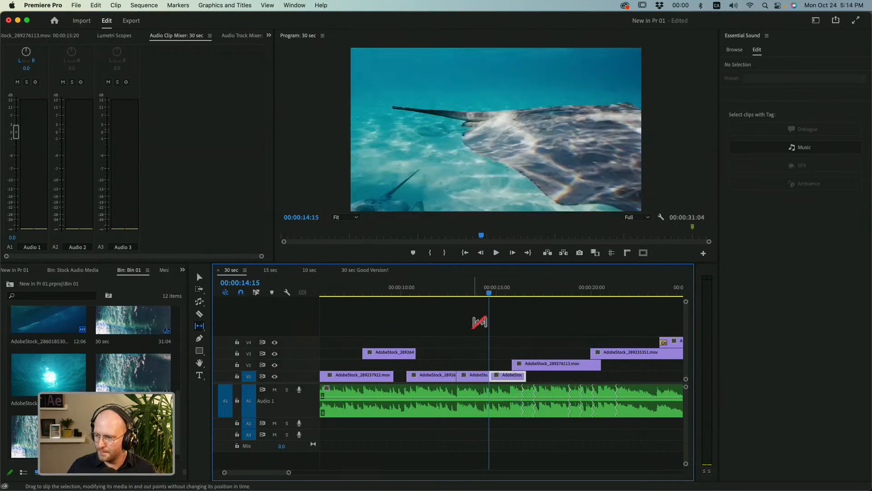
Play from about 00:00:12:00 to 00:00:15:13 to check both new V1 cuts against the music.
left_click(439, 291)
key("space")
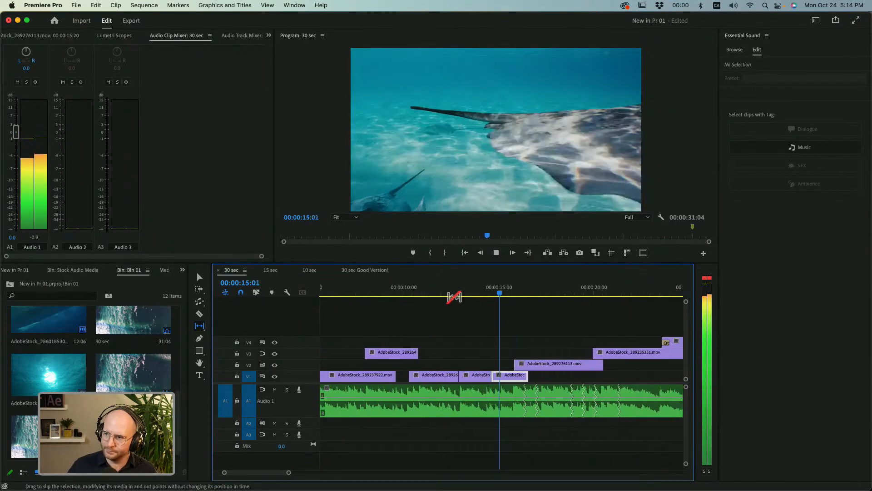
key("space")
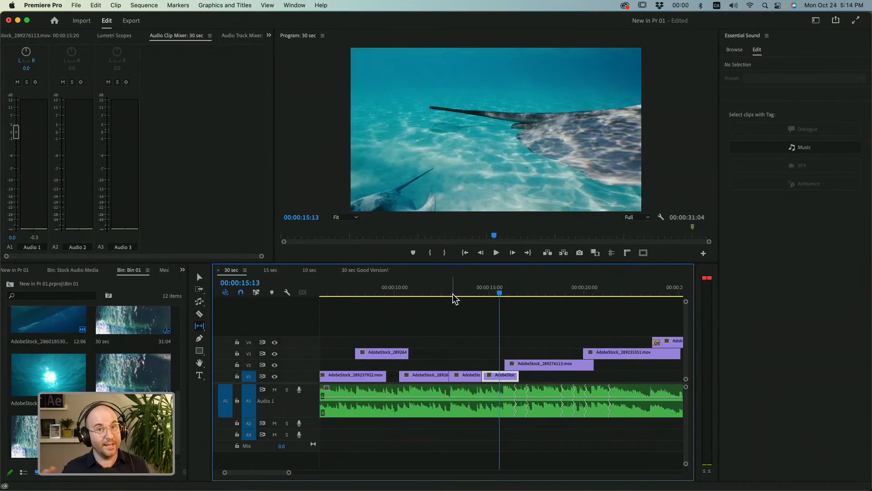
Add default cross dissolves at the two cuts between the three AdobeStock_289263003.mov pieces on V1, leaving none at the outer ends.
key("v")
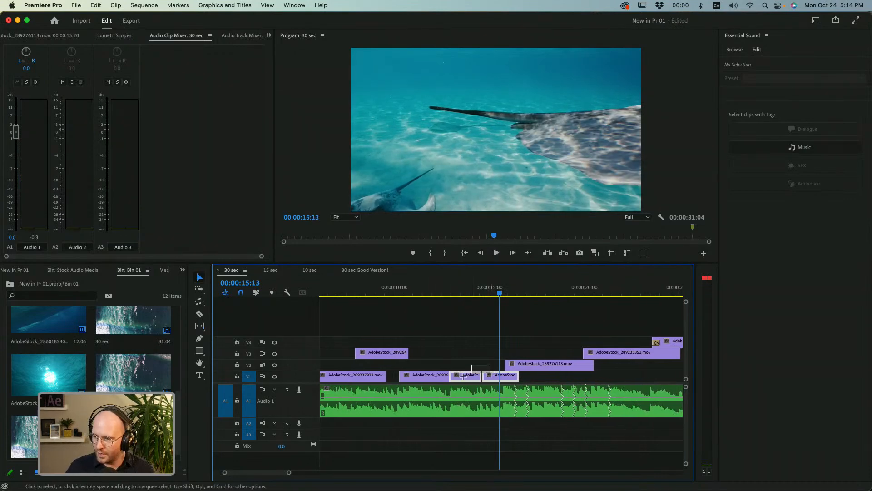
key("shift+d")
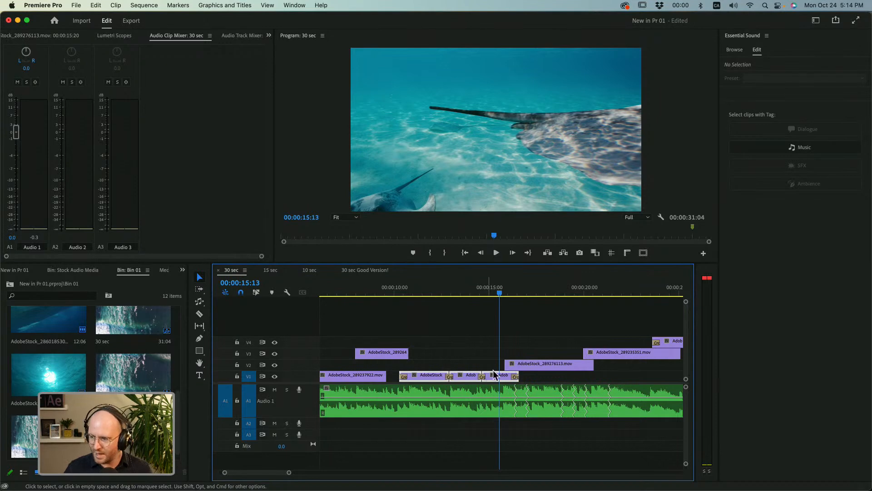
left_click(530, 381)
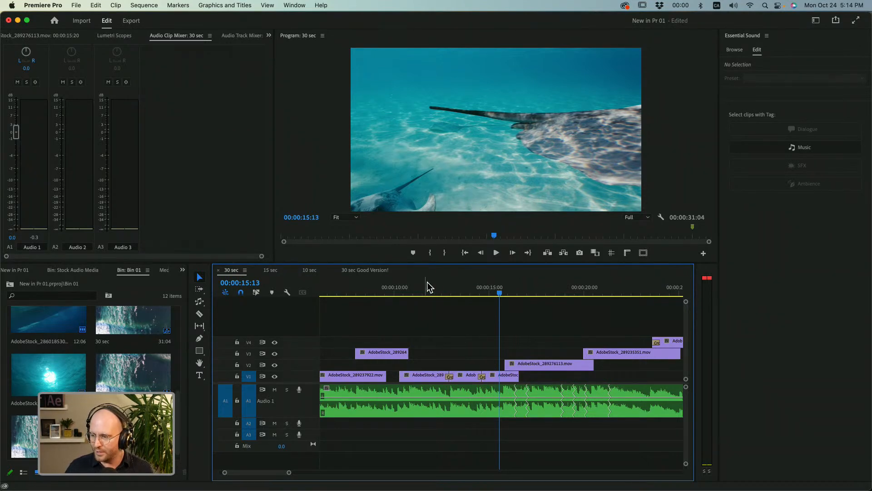
Play from about 00:00:12:10 to 00:00:16:22 to check the new dissolves and the change to the V2 stingray shot.
left_click(441, 291)
key("space")
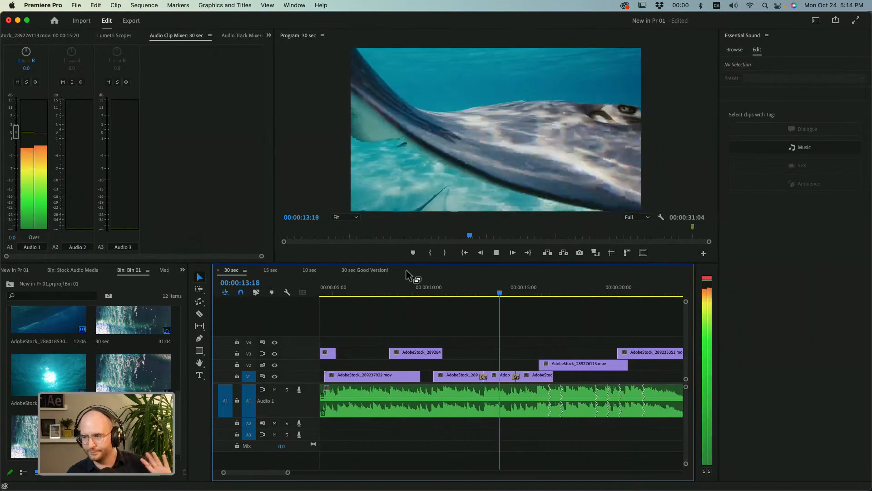
key("space")
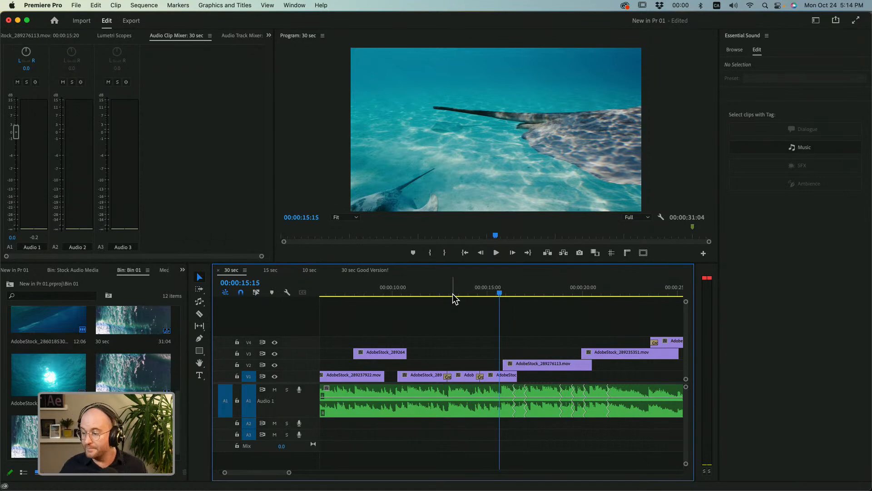
key("space")
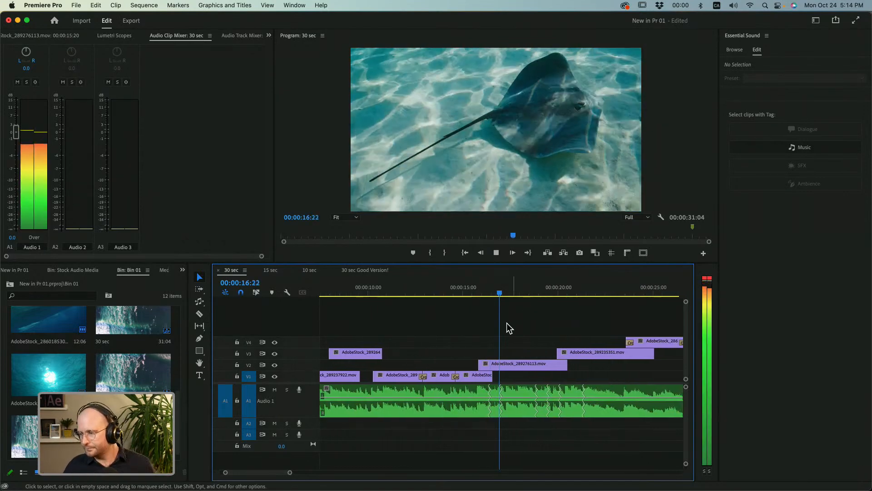
key("space")
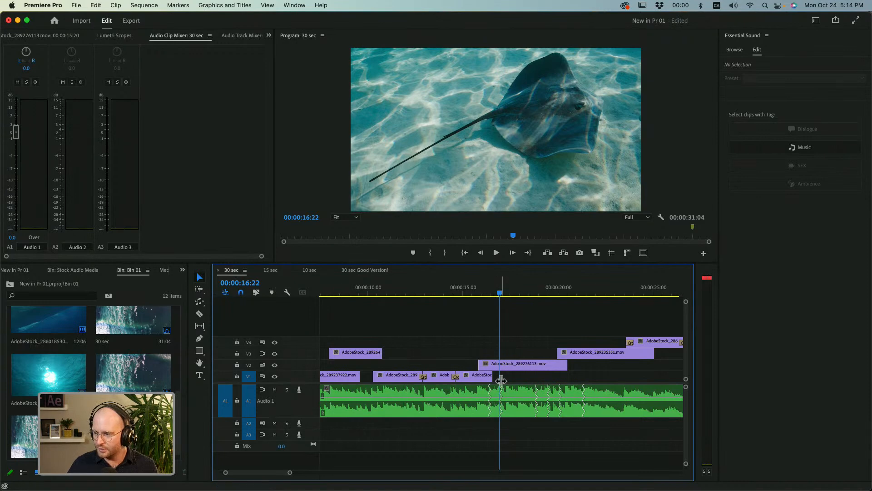
Review how the V2 and V3 shots meet the music remix points between about 00:00:16:00 and 00:00:20:15, ending at 00:00:20:04.
mouse_move(502, 398)
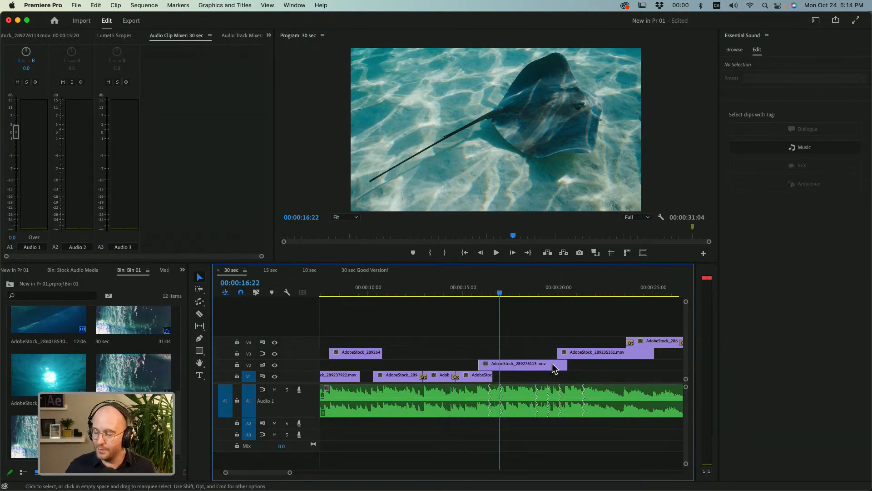
left_click(482, 292)
key("space")
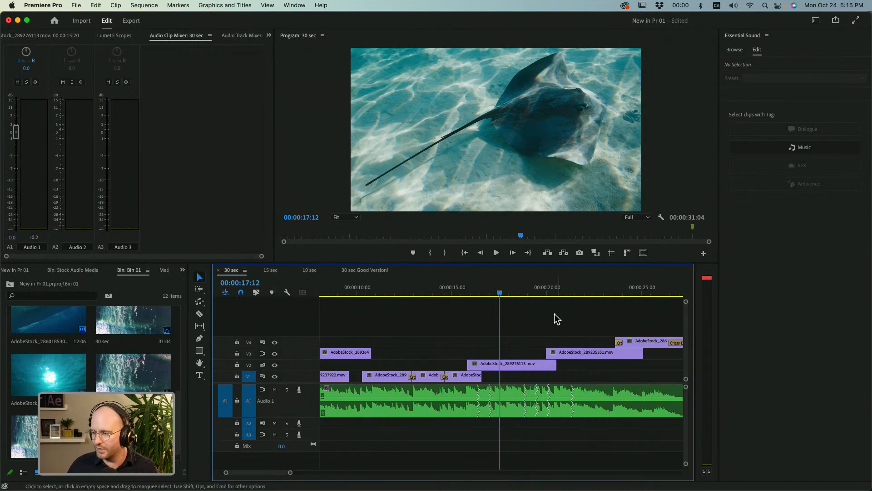
left_click(543, 293)
key("space")
key("space")
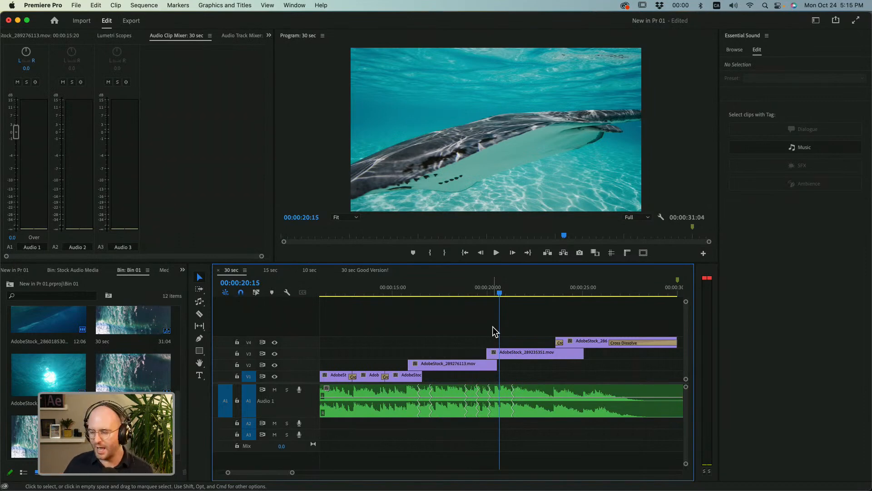
left_click(492, 288)
left_click_drag(493, 289, 491, 288)
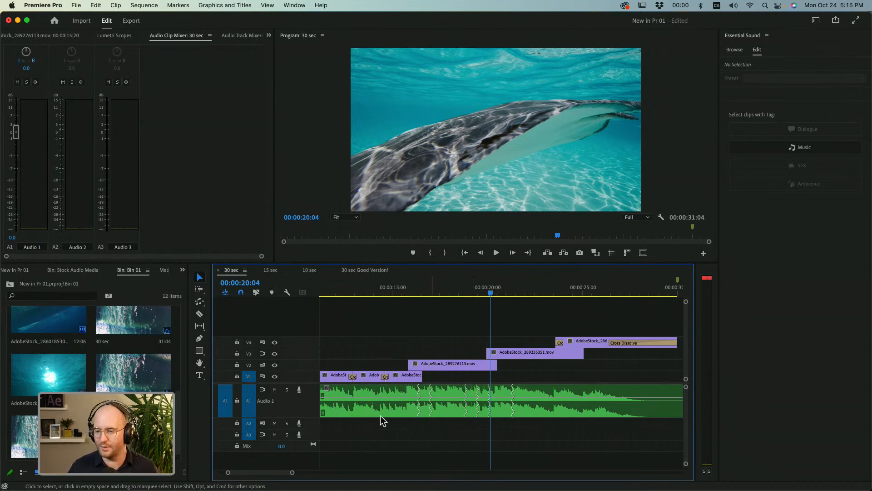
Duplicate the 30 sec sequence in Bin 01 and open the copy in the timeline.
left_click_drag(294, 475, 336, 473)
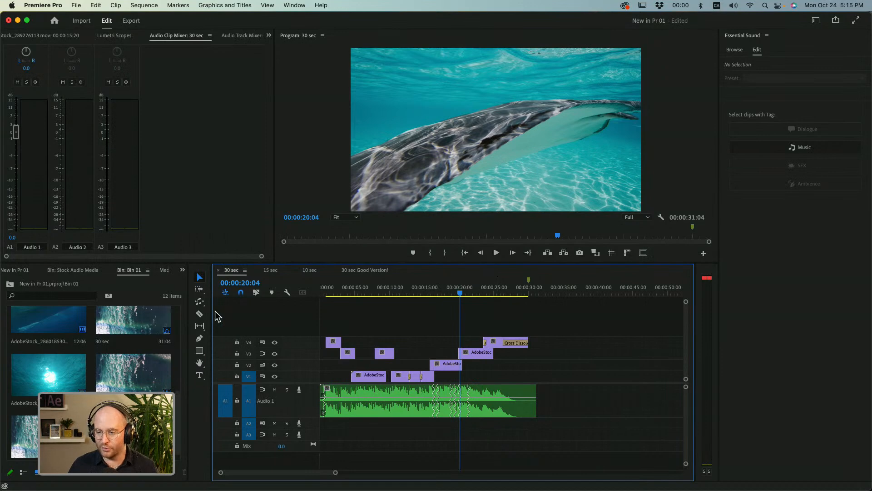
left_click_drag(188, 312, 323, 296)
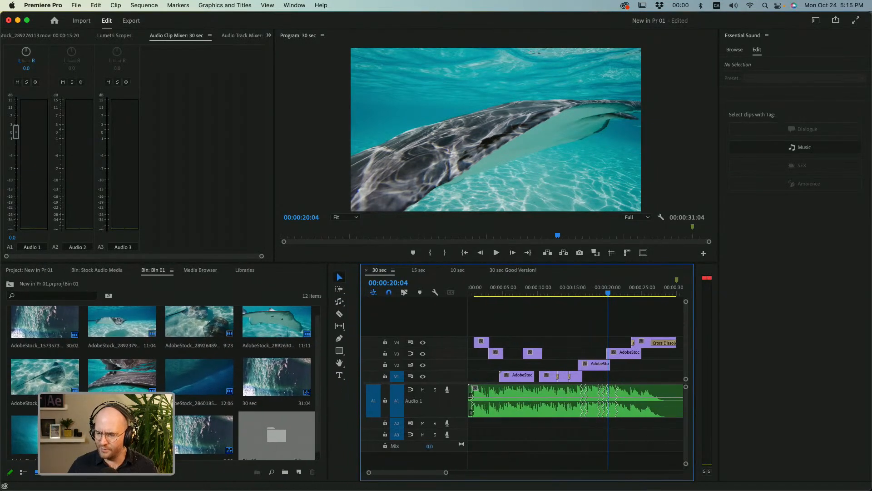
left_click(67, 478)
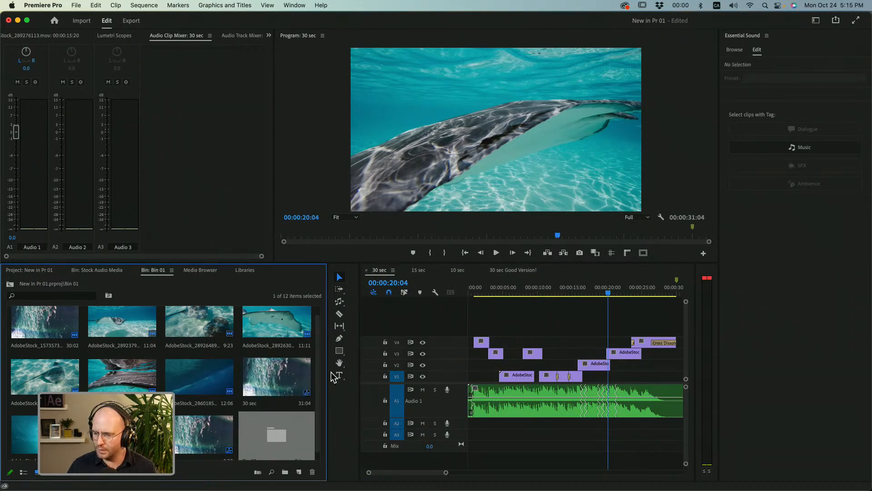
left_click(275, 384)
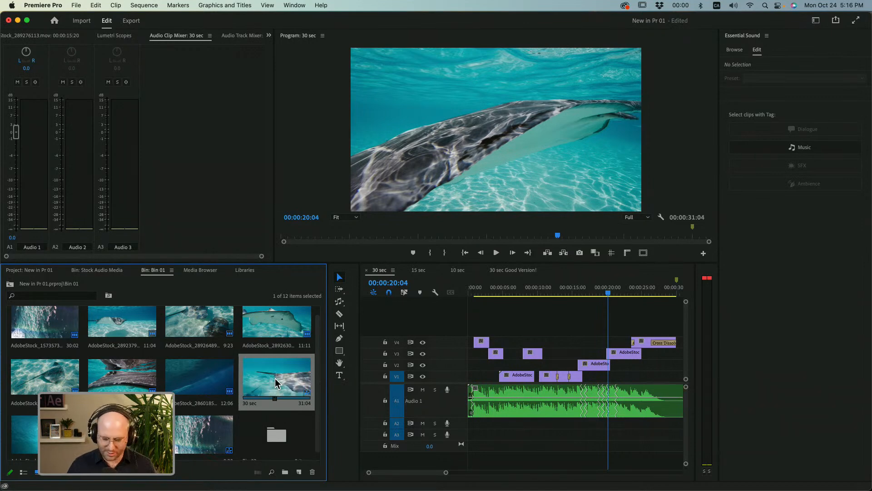
right_click(276, 384)
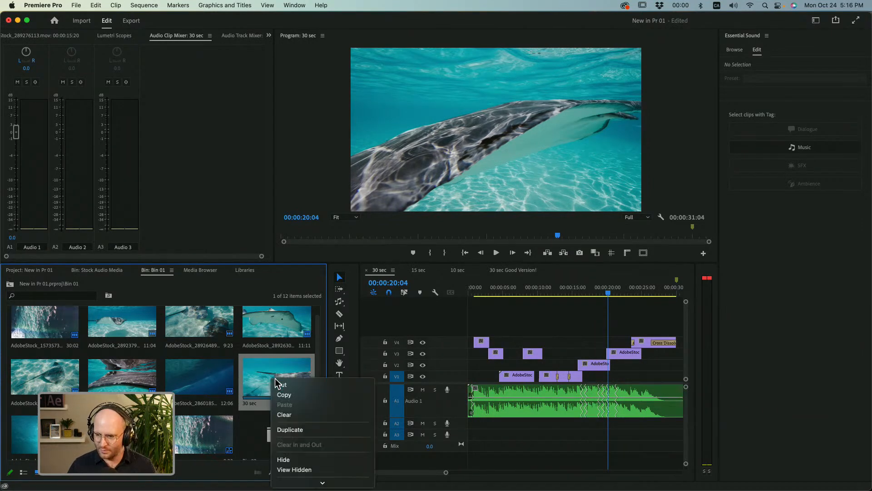
left_click(290, 430)
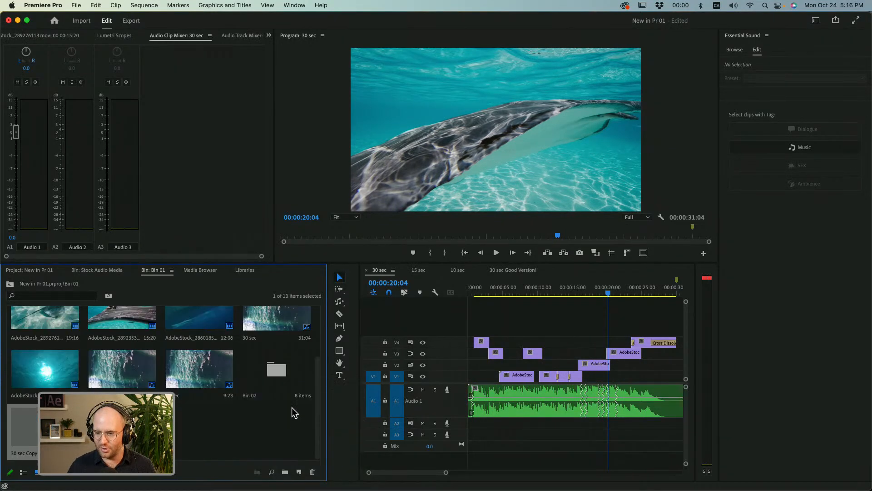
double_click(33, 457)
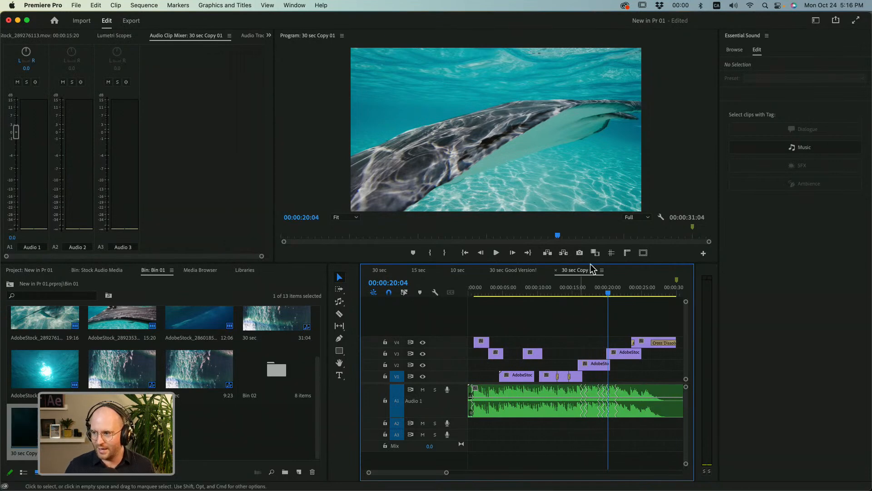
Close the 30 sec Good Version!, 10 sec, 15 sec and 30 sec sequences, keeping only 30 sec Copy 01 open.
left_click(497, 272)
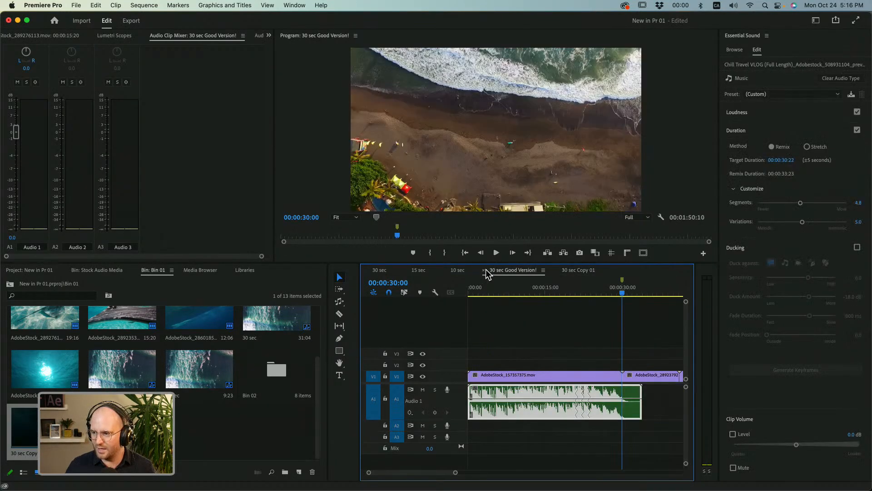
left_click(483, 269)
left_click(458, 271)
key("super+w")
left_click(417, 272)
key("super+w")
left_click(386, 270)
key("super+w")
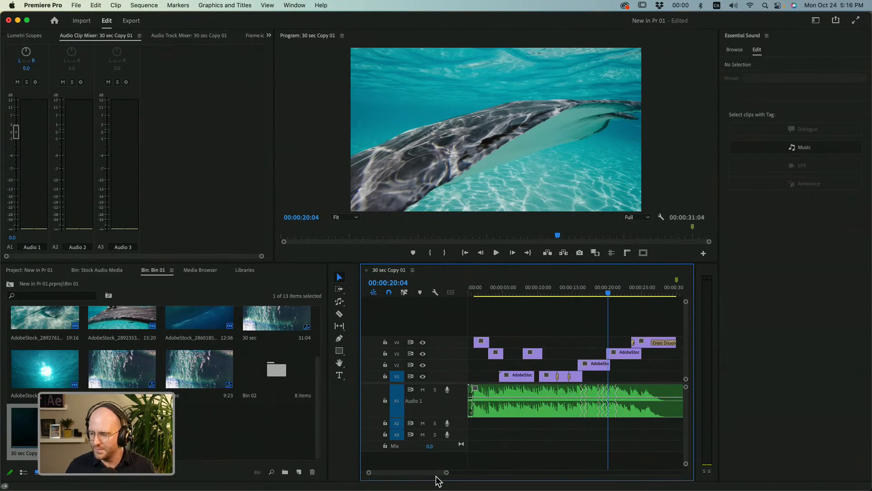
Move the playhead to 00:00:15:00 in the copied sequence and add a marker there.
left_click_drag(447, 475, 461, 475)
left_click(535, 295)
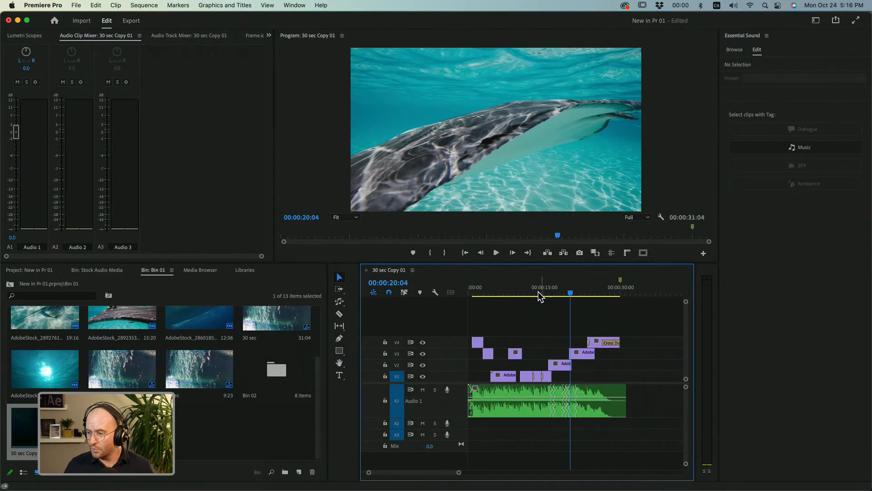
left_click(388, 282)
type("1500")
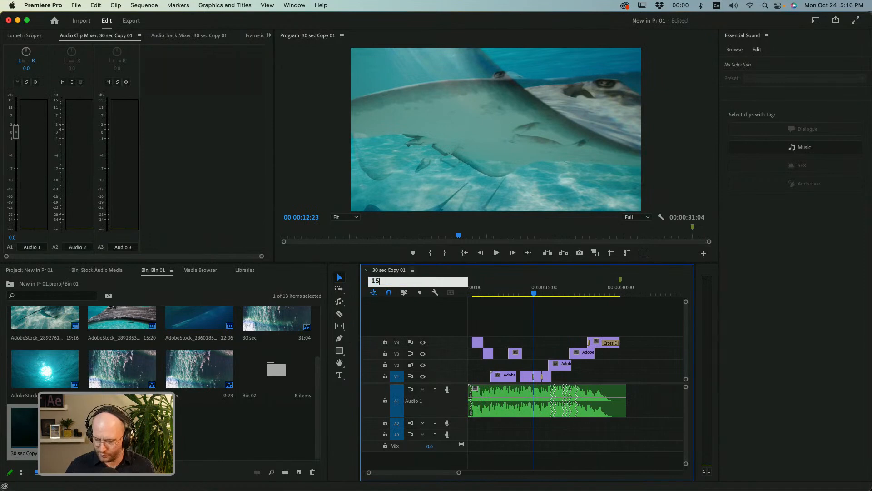
key("Return")
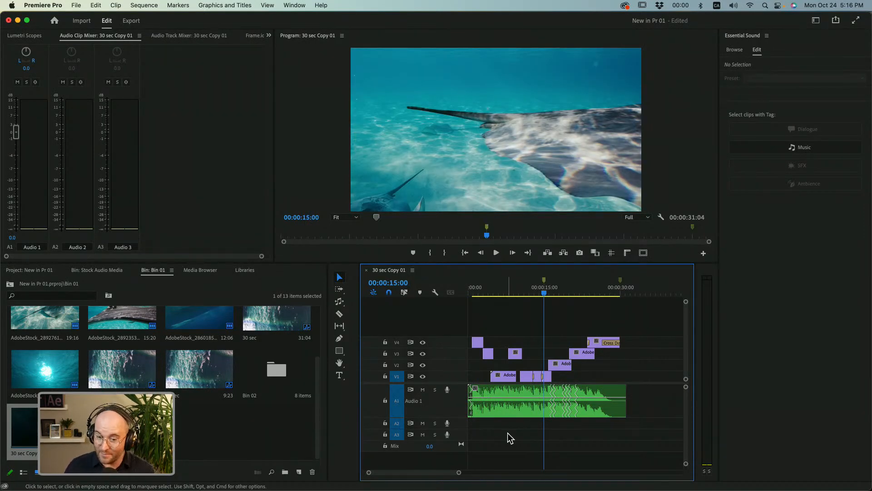
Shorten the music clip on A1 to the 00:00:15:00 marker with the Remix tool.
left_click(597, 396)
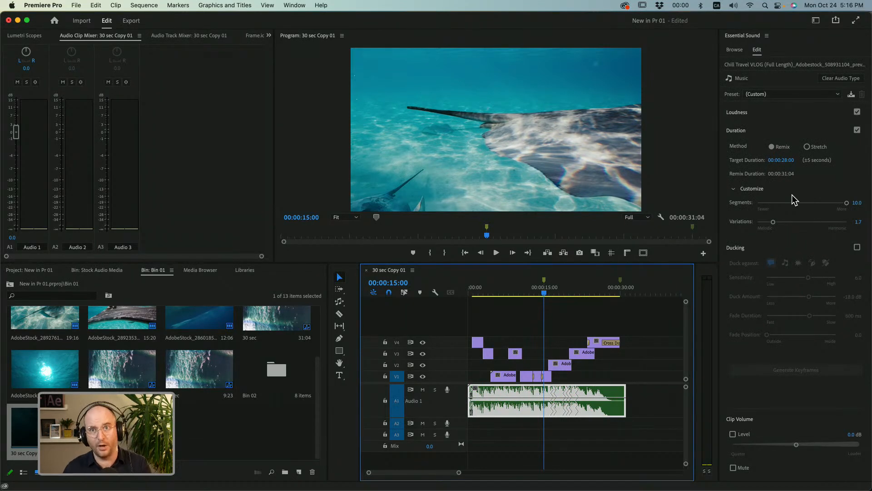
key("r")
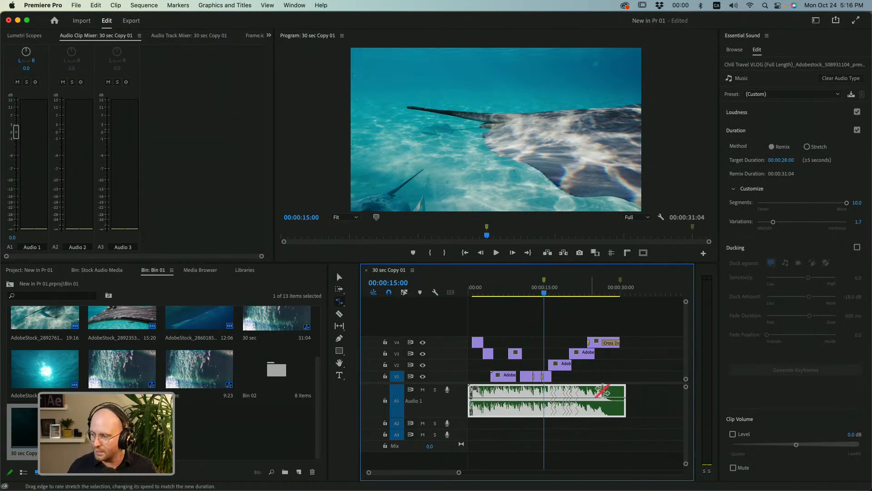
left_click(340, 327)
left_click(340, 303)
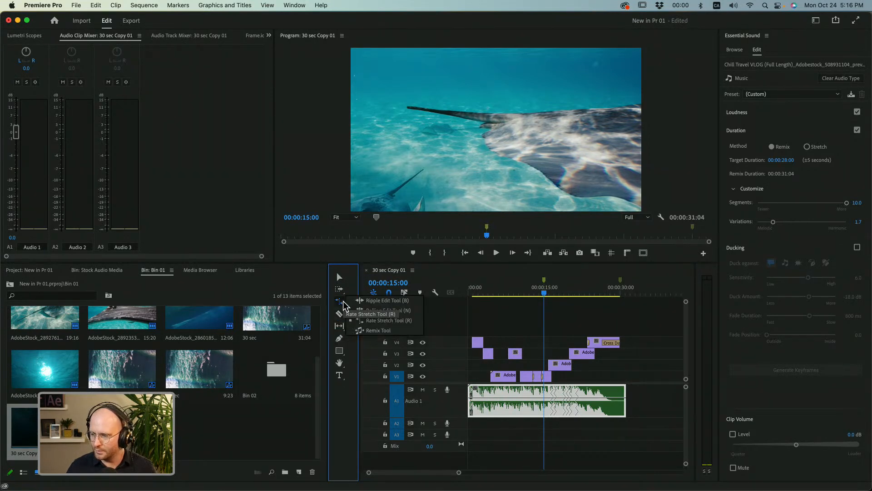
left_click(379, 330)
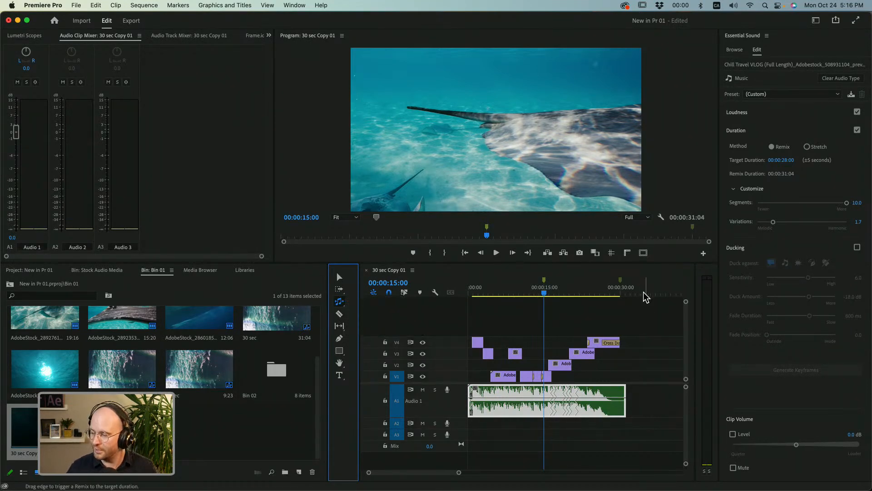
left_click_drag(627, 396, 544, 399)
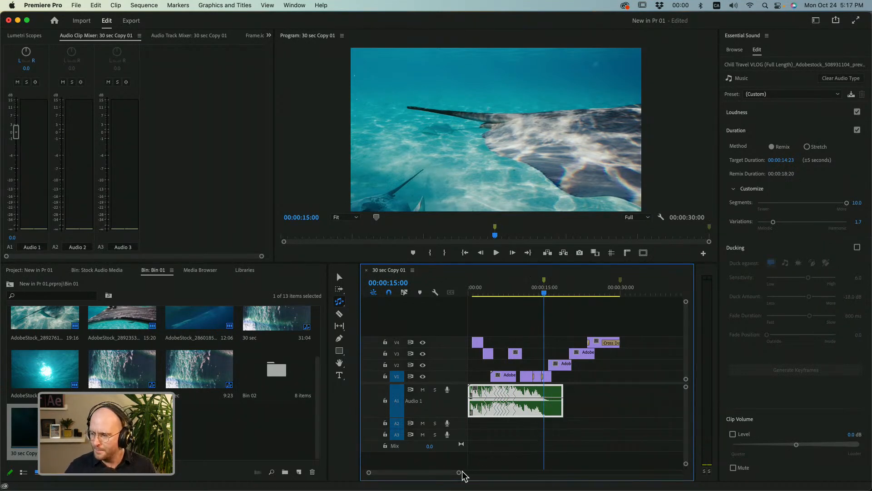
Trim the end of the remixed music clip back to the playhead at 00:00:15:00.
left_click_drag(459, 474, 428, 473)
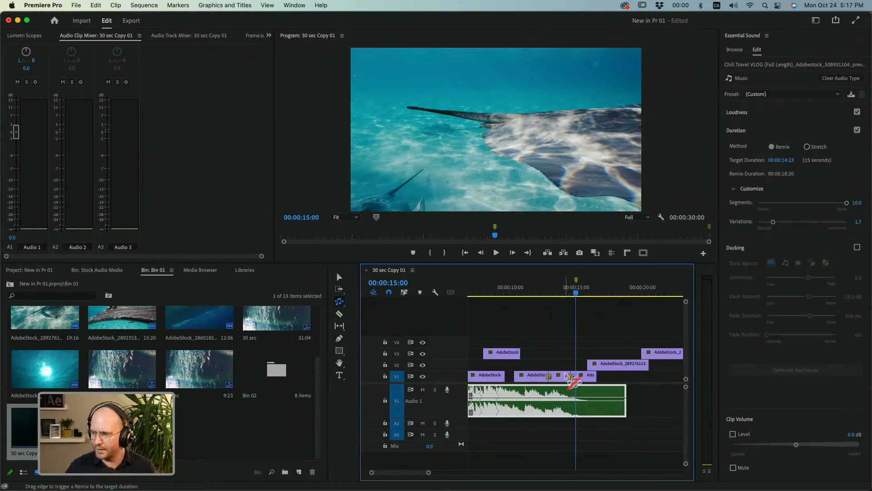
key("v")
left_click_drag(626, 401, 577, 400)
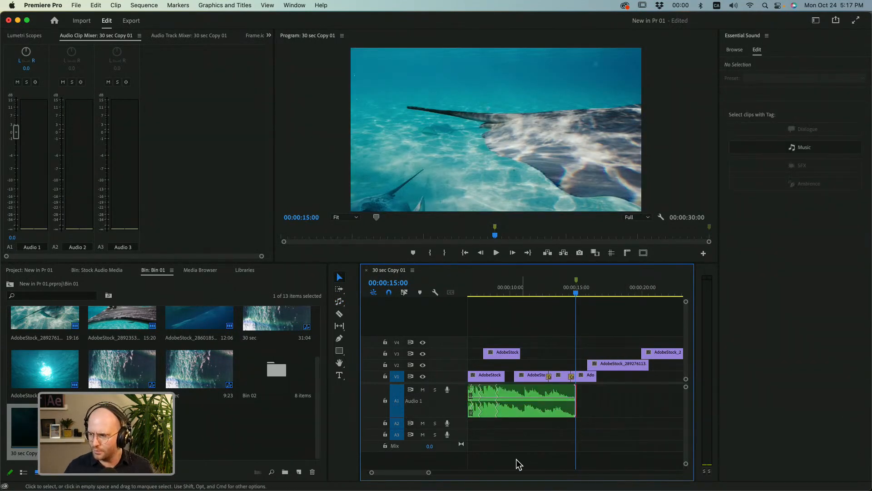
Set the Constant Power transition at the music's end to 5 seconds, then shorten it to about 1 second.
left_click_drag(428, 473, 406, 475)
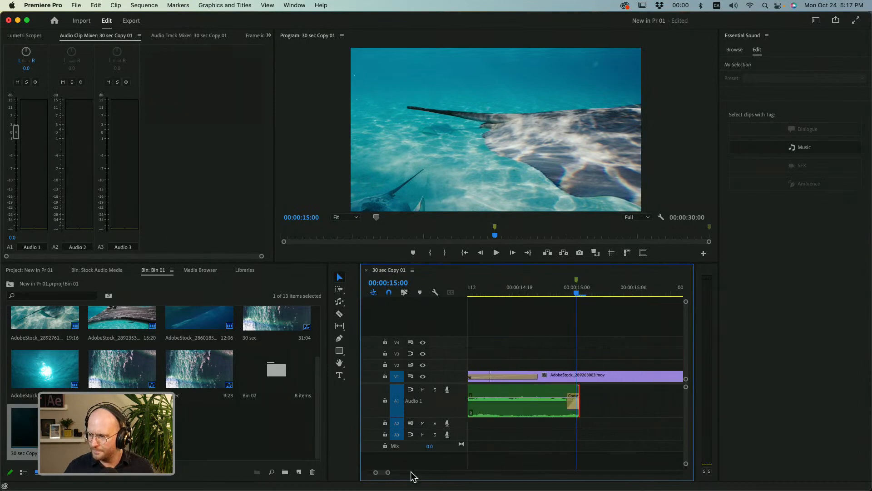
left_click(571, 401)
double_click(566, 400)
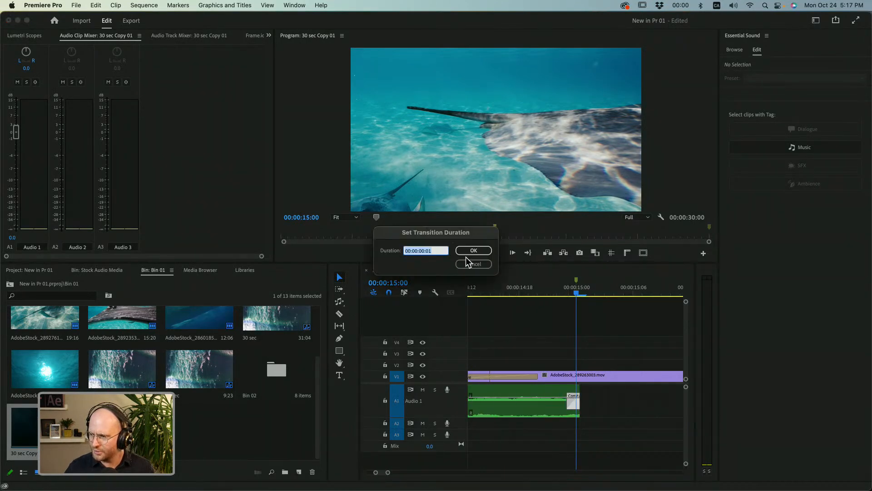
type("5")
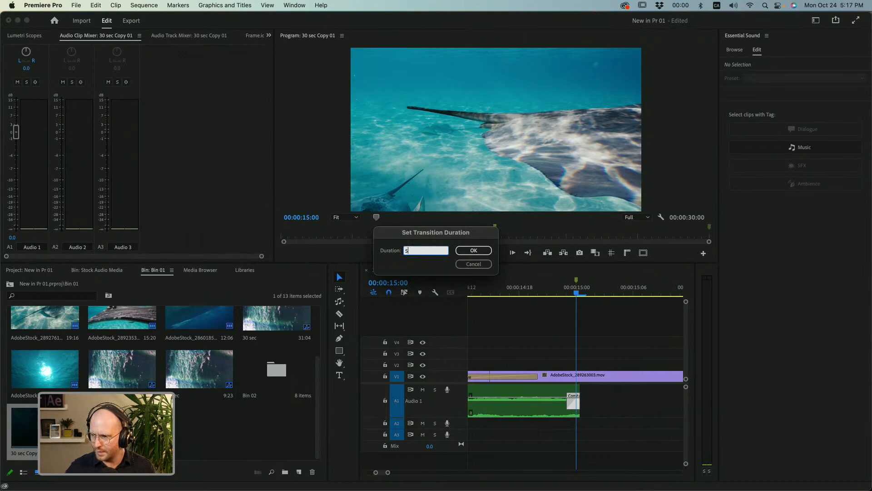
key("Return")
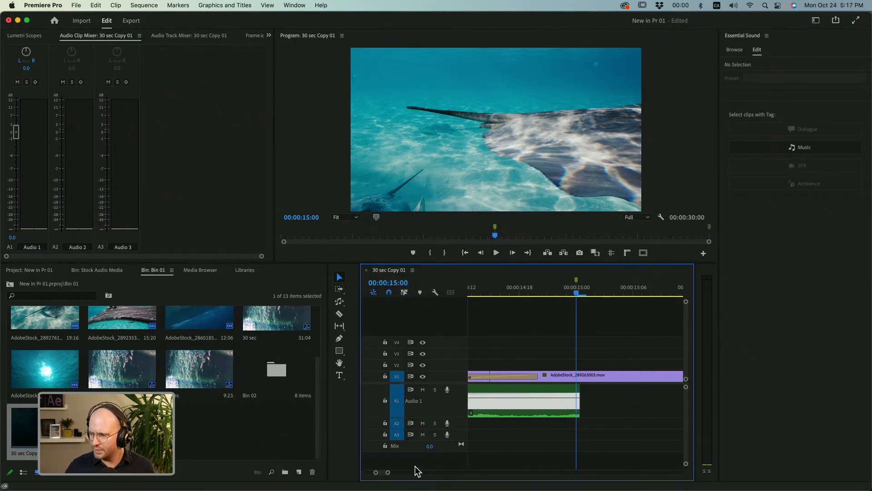
left_click_drag(389, 473, 441, 473)
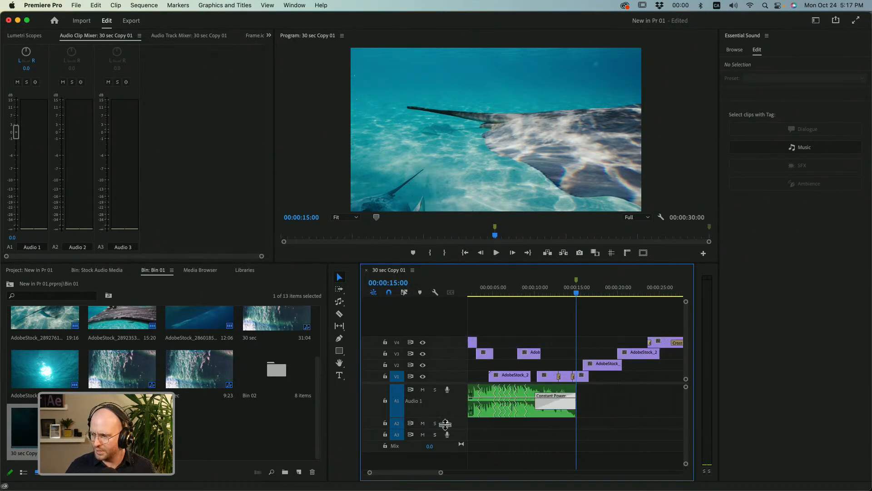
left_click_drag(537, 398, 566, 399)
Play the end of the faded music, then undo the fade changes and the end trim.
left_click(566, 290)
key("space")
key("space")
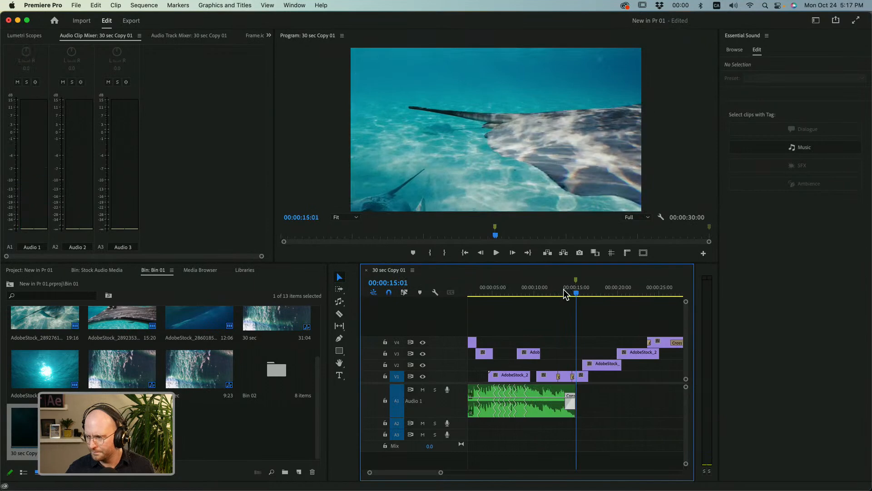
key("super+z")
key("super+z")
key("super+z")
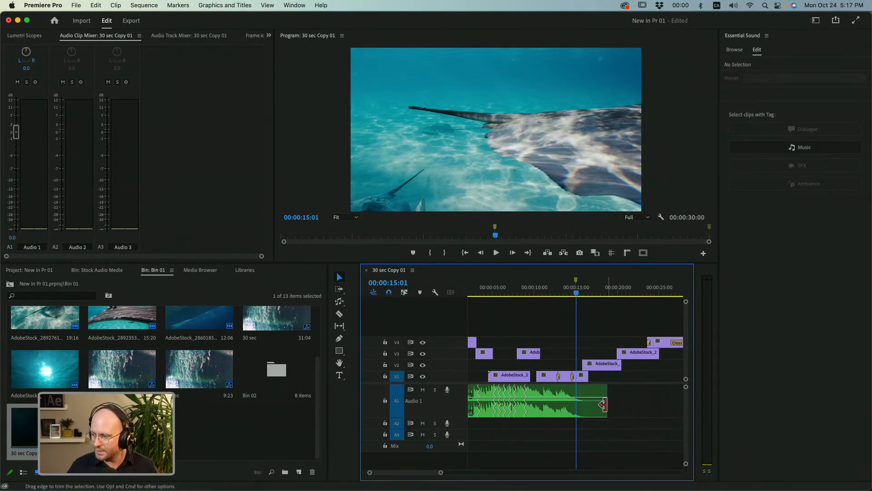
Remix the selected music clip to a target duration of 00:00:10:00.
left_click(603, 410)
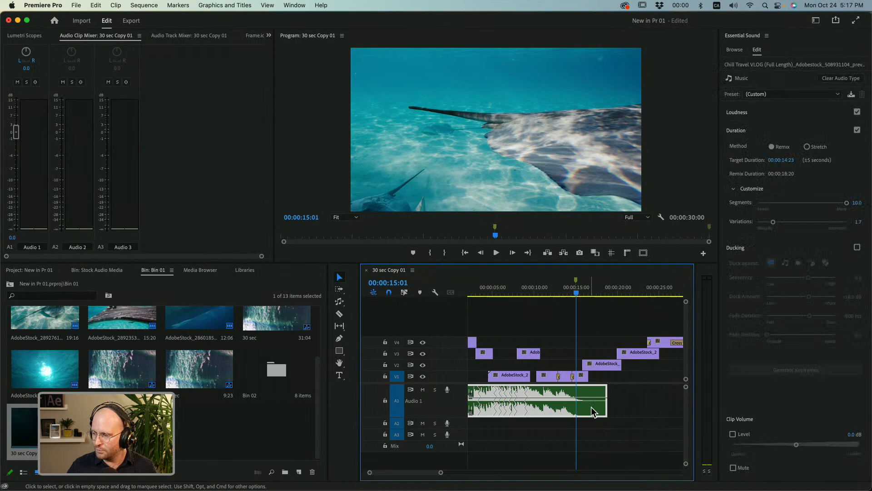
left_click(787, 161)
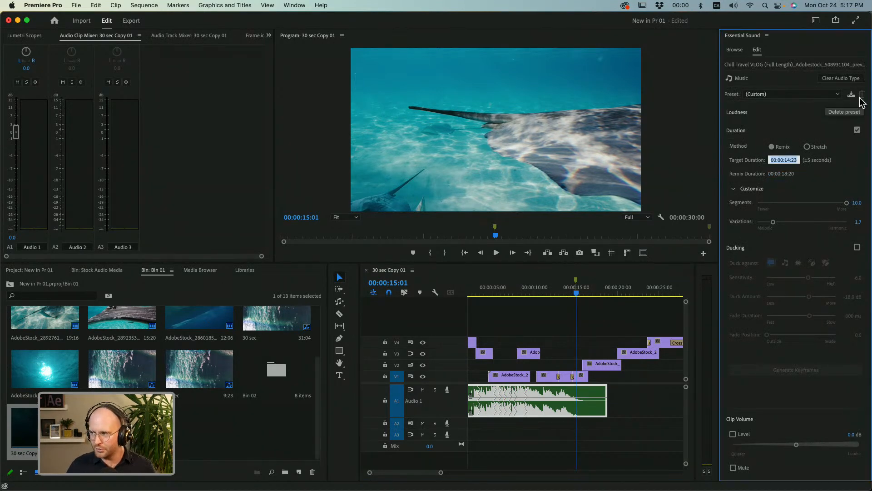
type("1000")
key("Return")
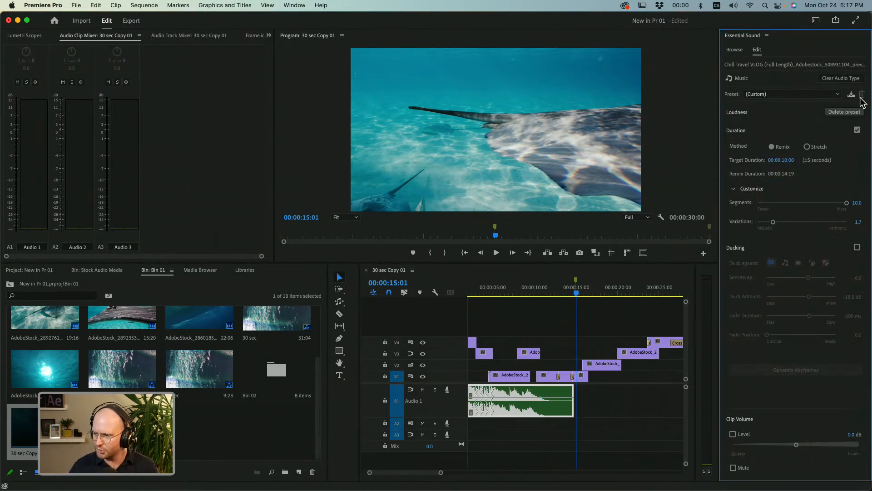
Try a remix target duration of 13, then keep Segments at 10.0 and raise Variations to 5.2.
left_click(790, 162)
type("13")
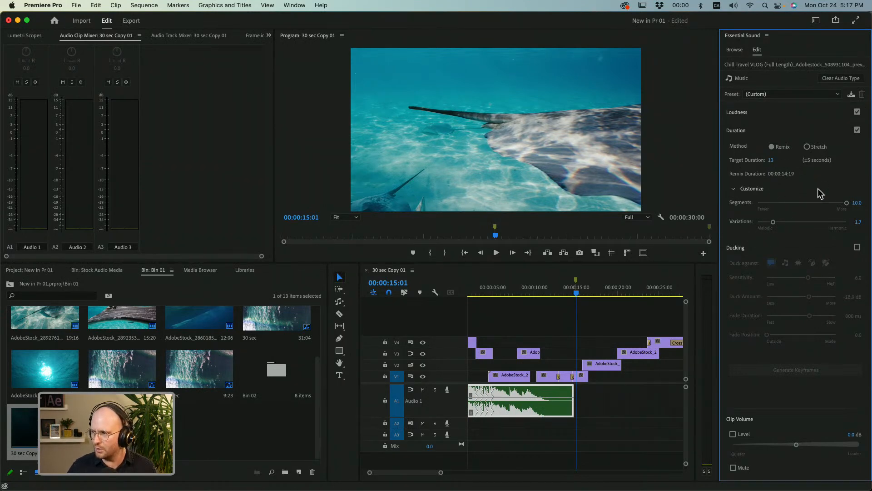
mouse_move(837, 206)
left_mouse_down()
mouse_move(828, 203)
mouse_move(847, 203)
left_mouse_up()
left_click(794, 222)
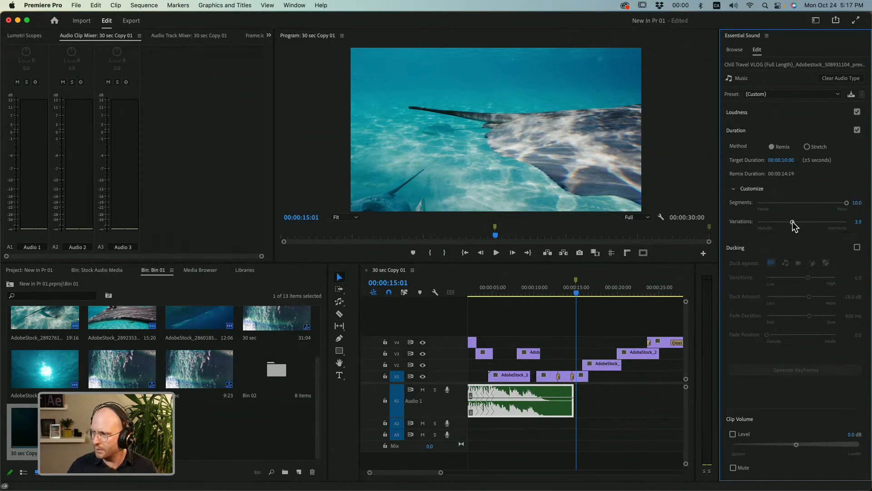
left_click_drag(797, 222, 805, 223)
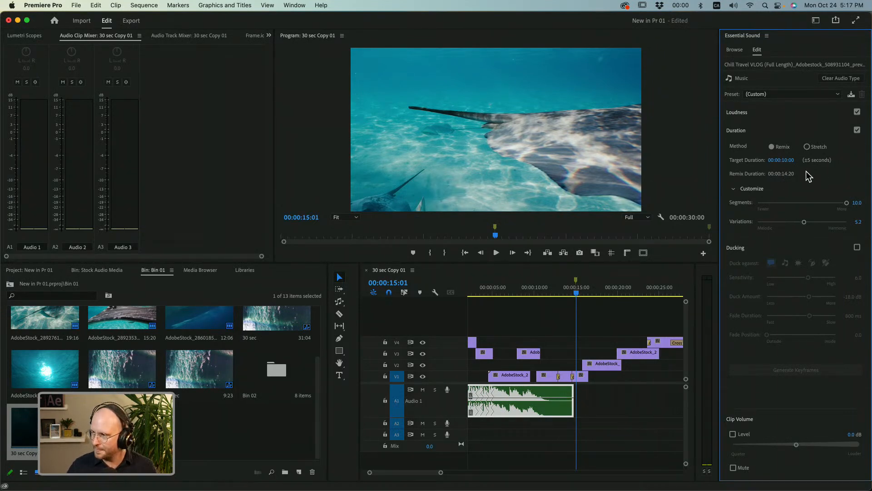
Try a target duration of 15, then extend the music with the Remix tool to a 00:00:17:06 target.
left_click(779, 161)
type("15")
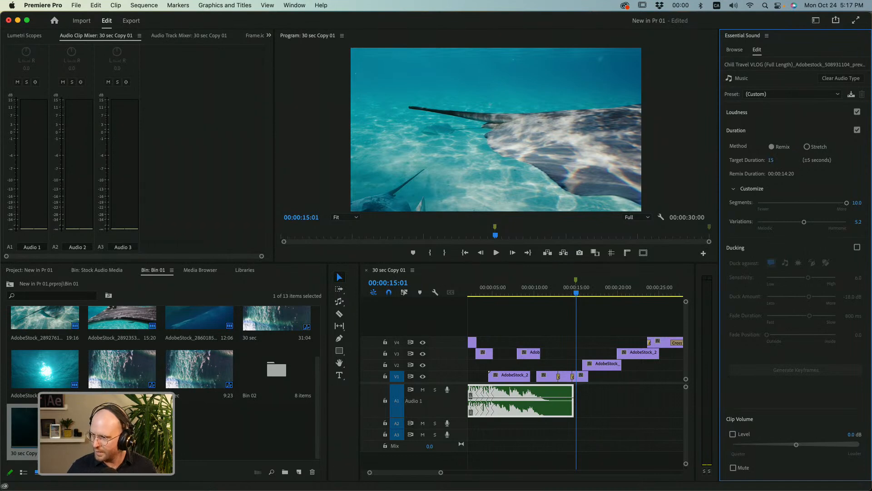
left_click(590, 387)
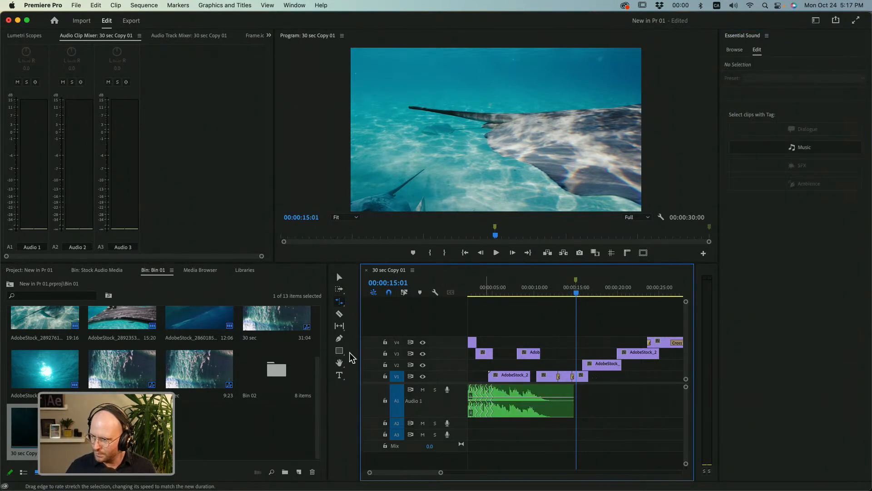
left_click(340, 302)
left_click_drag(341, 305, 363, 331)
left_click_drag(574, 386, 596, 400)
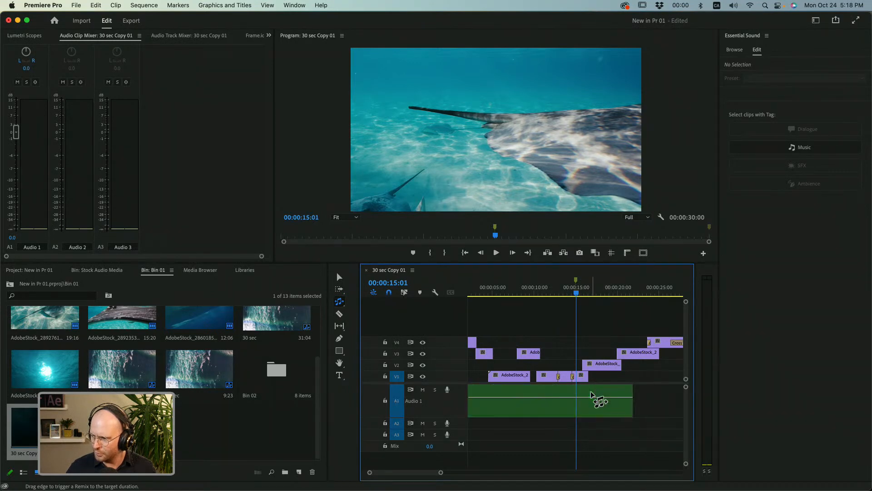
Set the music's Segments to 7.3 and Variations to 1.6, then remix it to a 00:00:15:00 target, leaving the playhead there.
left_click(586, 400)
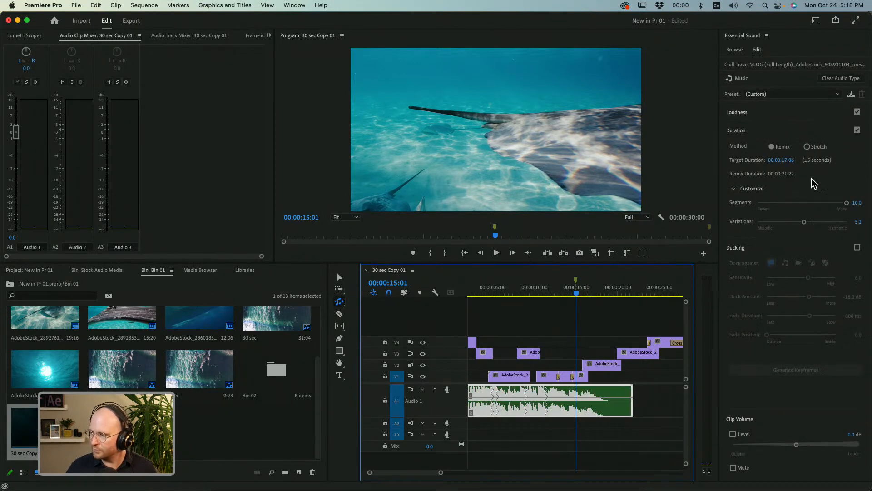
left_click_drag(843, 202, 771, 222)
left_click_drag(632, 400, 577, 400)
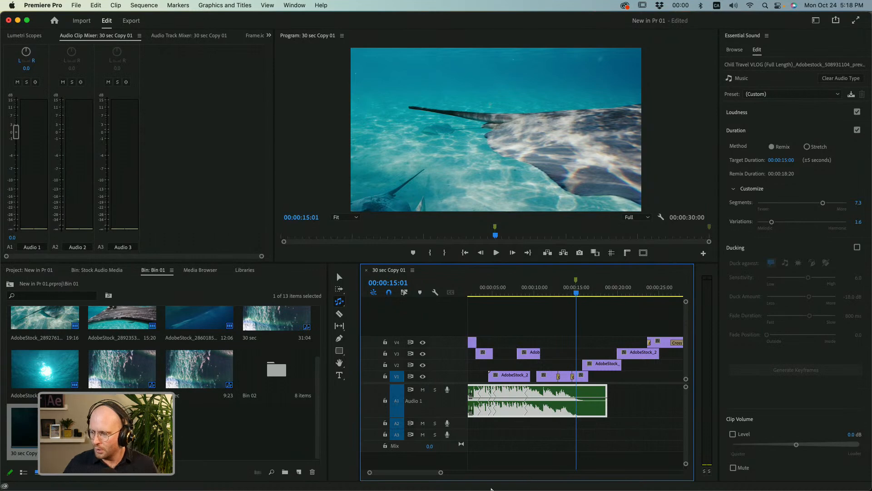
left_click_drag(441, 474, 453, 473)
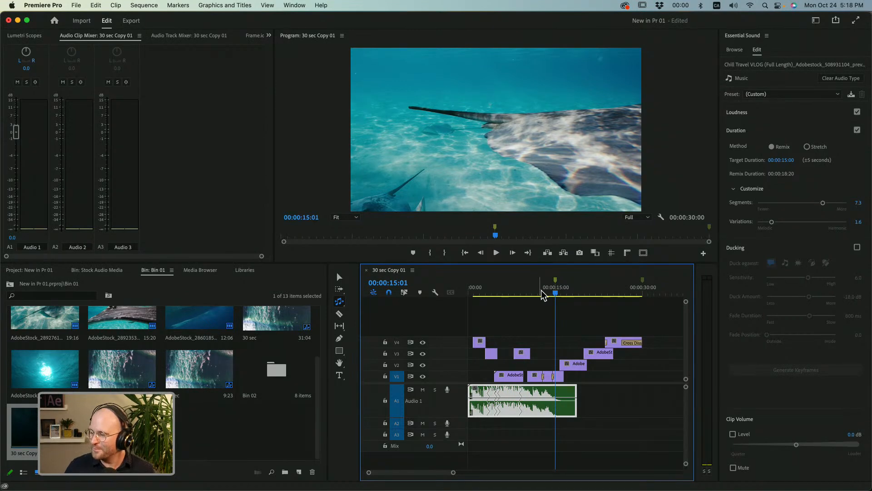
left_click(556, 293)
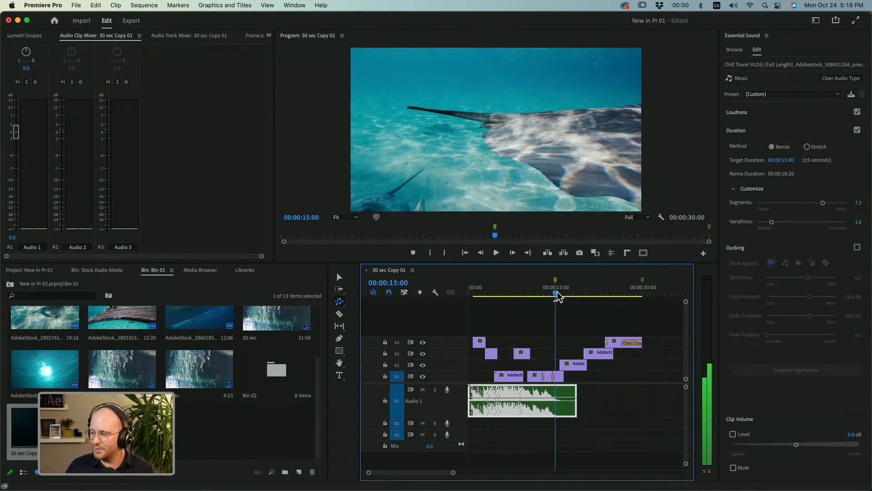
Trim about 9 frames of silence off the start of the music, keeping the clip at the sequence start, and play the opening.
key("v")
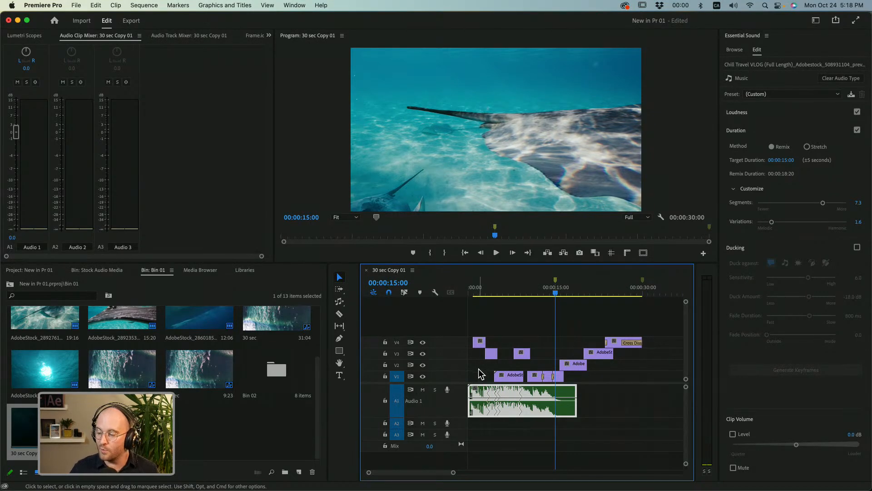
left_click_drag(454, 475, 370, 477)
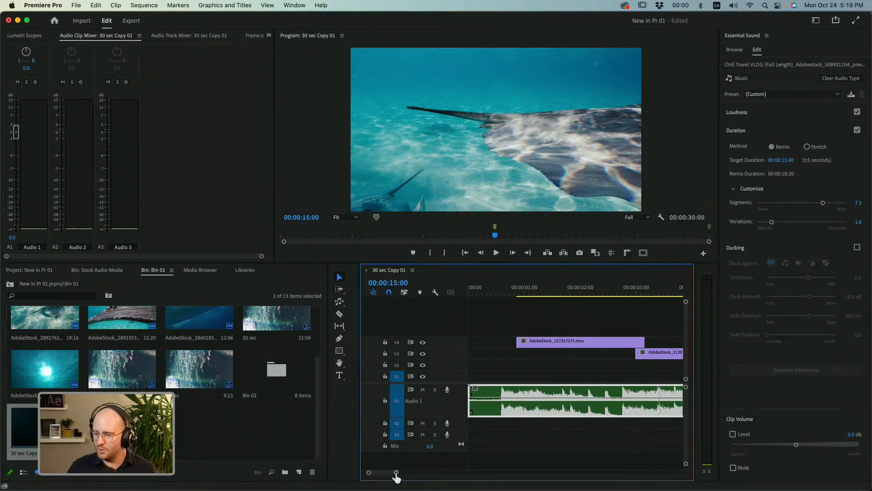
left_click_drag(395, 476, 404, 473)
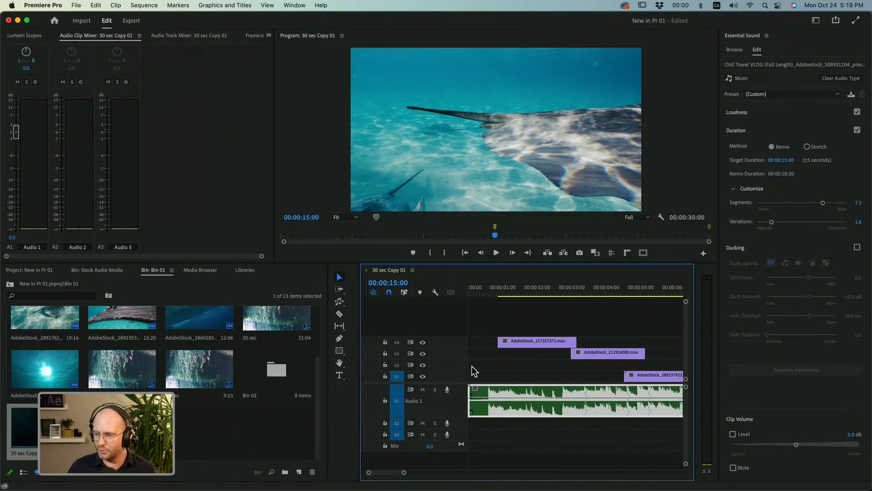
left_click(471, 293)
key("space")
mouse_move(471, 294)
left_mouse_down()
mouse_move(460, 295)
mouse_move(492, 290)
mouse_move(470, 293)
left_mouse_up()
left_click_drag(469, 394, 488, 398)
key("Home")
key("space")
key("space")
Move AdobeStock_157357375.mov on V4 to start at the first music hit at 00:00:00:06 and play the result.
left_click_drag(481, 295, 475, 294)
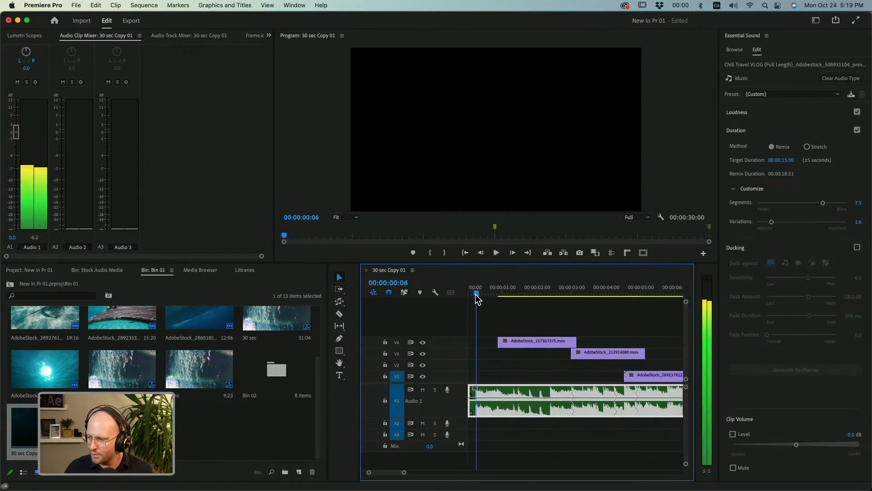
left_click_drag(513, 342, 491, 342)
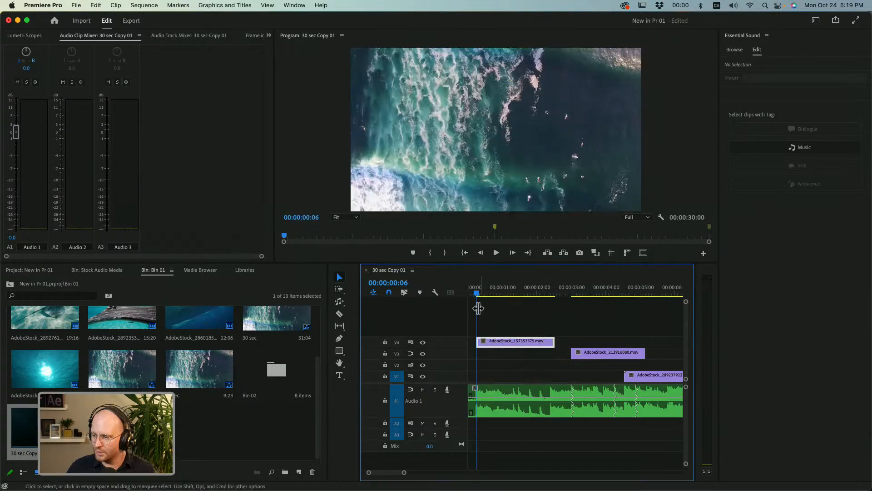
key("space")
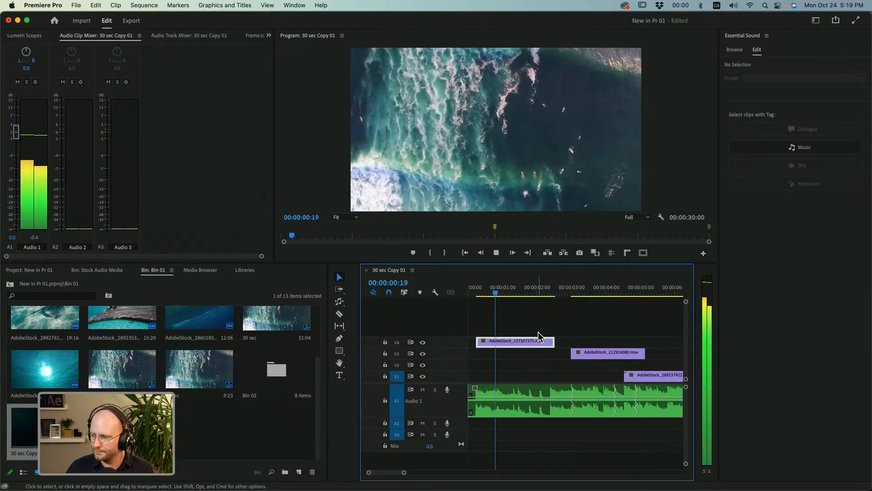
key("space")
Move AdobeStock_212916080.mov on V3 earlier to start at about 00:00:02:05, overlapping the end of the V4 clip.
left_click_drag(542, 291, 550, 291)
mouse_move(552, 341)
left_mouse_down()
mouse_move(568, 357)
mouse_move(542, 354)
left_mouse_up()
key("space")
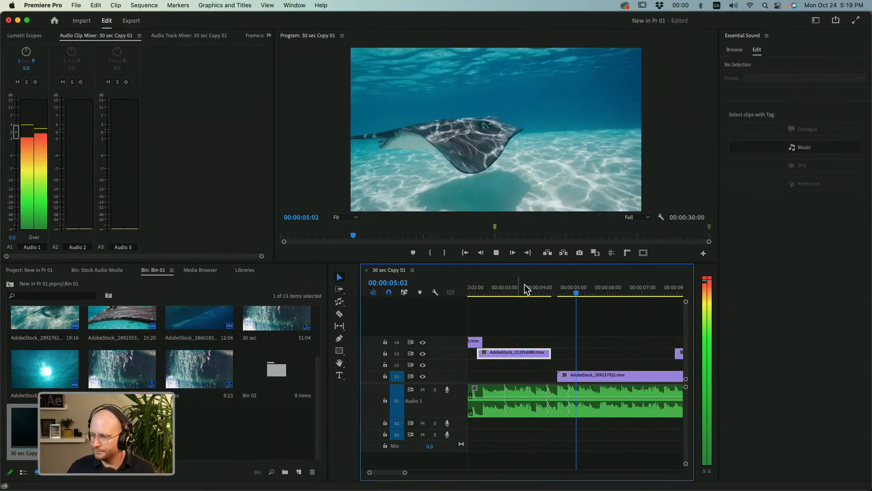
Extend the end of AdobeStock_212916080.mov on V3 to the beat at 00:00:04:18 and replay the transition.
key("space")
left_click(554, 294)
key("Left")
key("Left")
key("Left")
key("Left")
key("Left")
key("Left")
left_click(524, 294)
key("space")
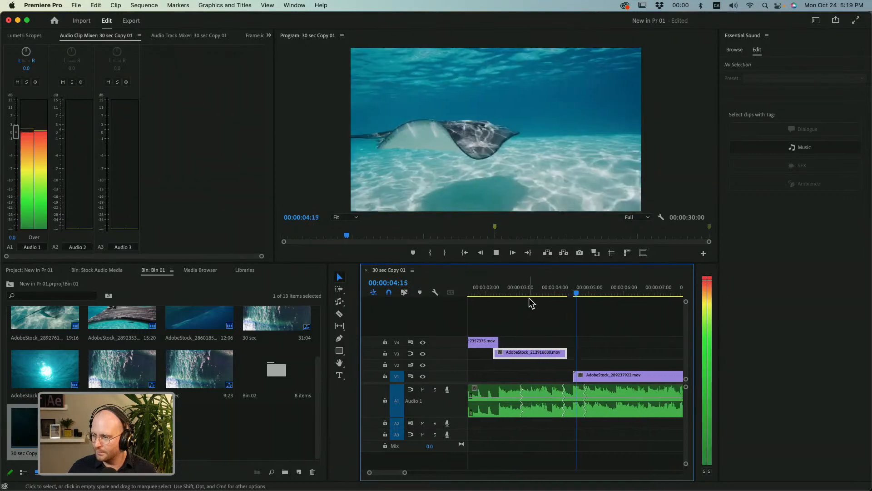
left_click(544, 294)
key("space")
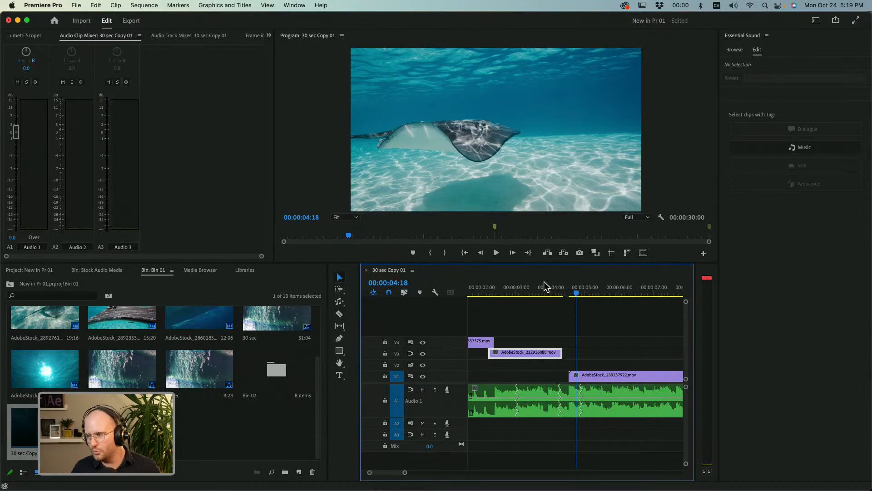
left_click_drag(562, 353, 575, 353)
key("j")
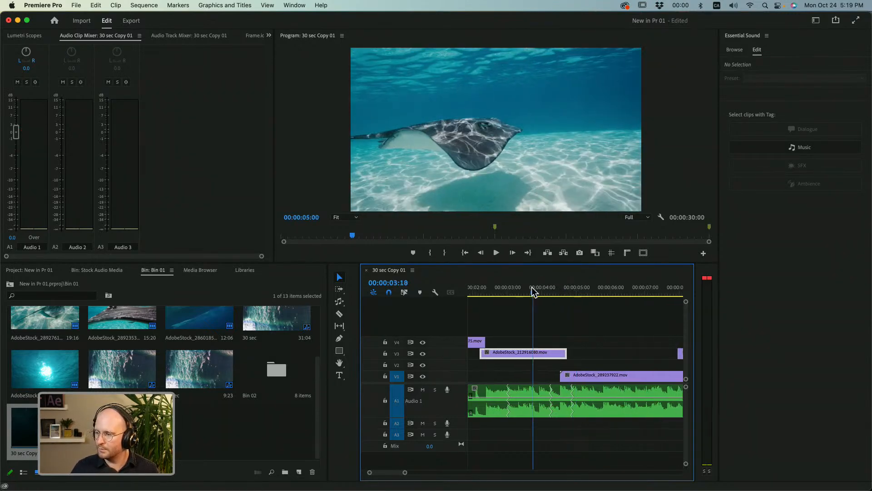
key("l")
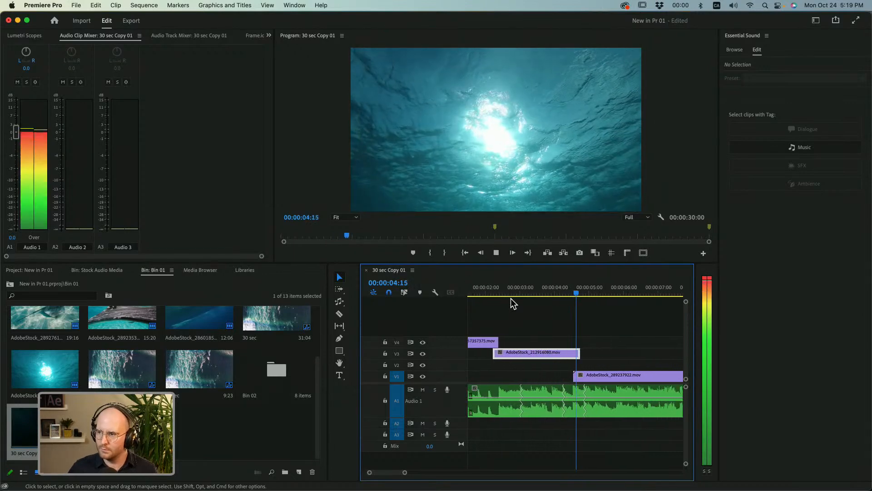
Move AdobeStock_289237922.mov on V1 to start at about 00:00:03:23, shorten the overlapping V3 clip's end to about 00:00:04:06, and play the cut.
key("k")
left_click_drag(526, 289, 536, 291)
left_click_drag(551, 354, 526, 376)
left_click(525, 290)
key("space")
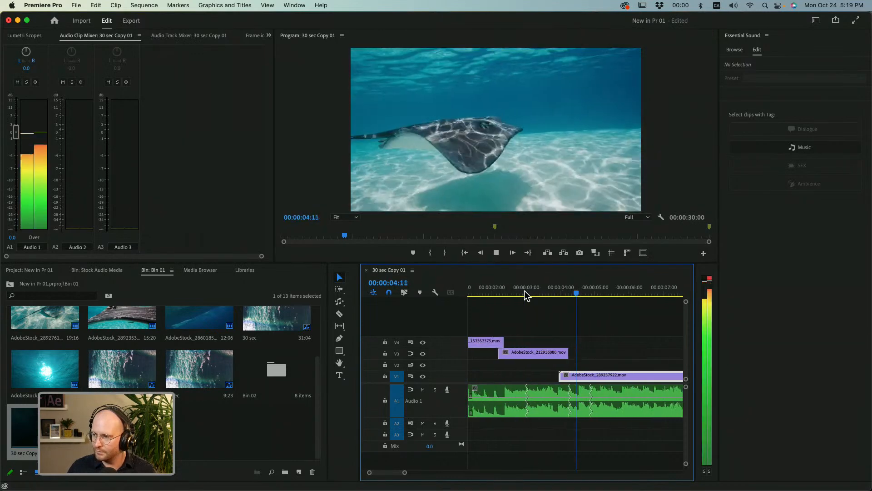
key("space")
left_click(525, 289)
key("space")
Extend the end of AdobeStock_212916080.mov on V3 to about 00:00:04:14 and replay the transition.
key("space")
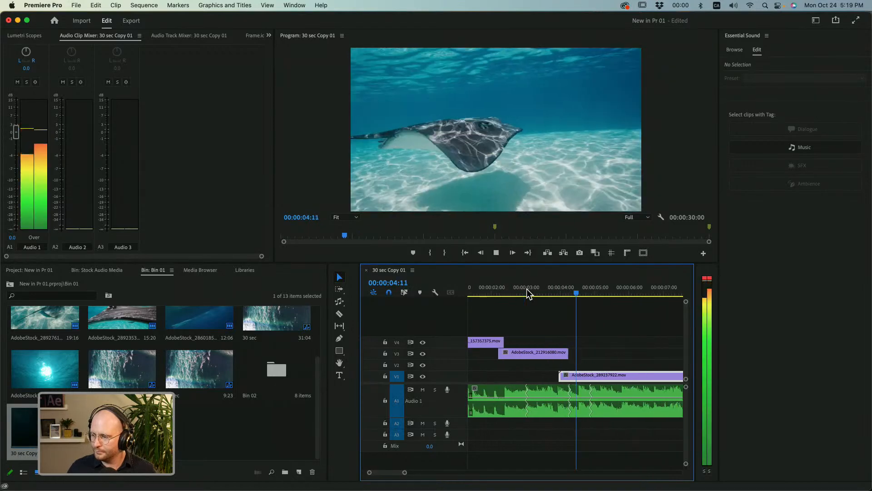
key("Right")
key("Right")
key("Right")
left_click_drag(566, 364, 576, 364)
key("space")
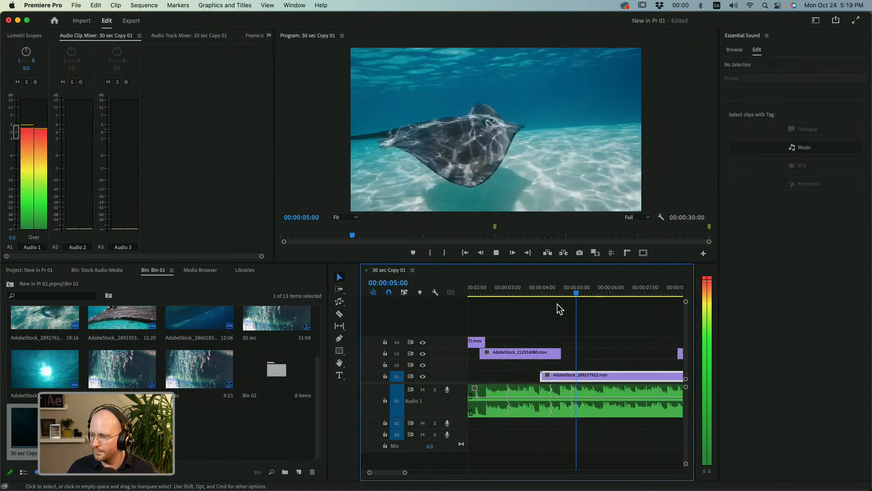
left_click(534, 292)
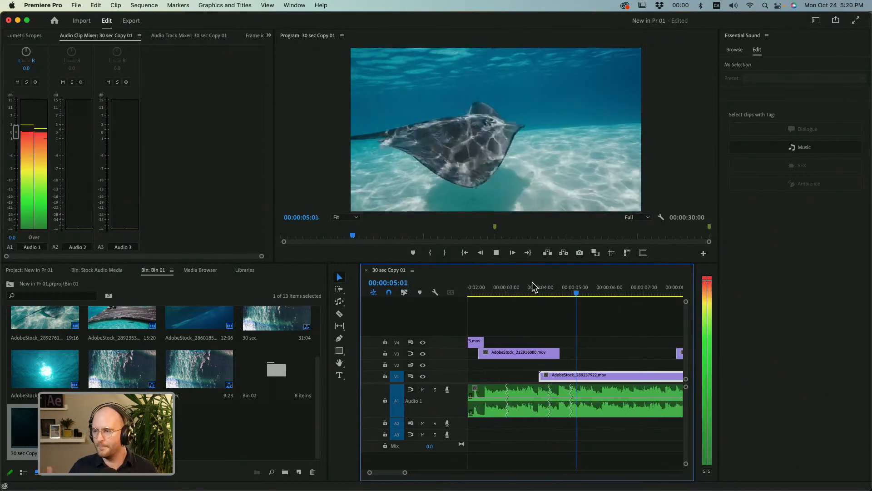
Move AdobeStock_289264897.mov on V3 to start at 00:00:06:18 and the closing V4 clip with its cross dissolve to start at about 00:00:12:00.
key("space")
left_click_drag(622, 353, 581, 355)
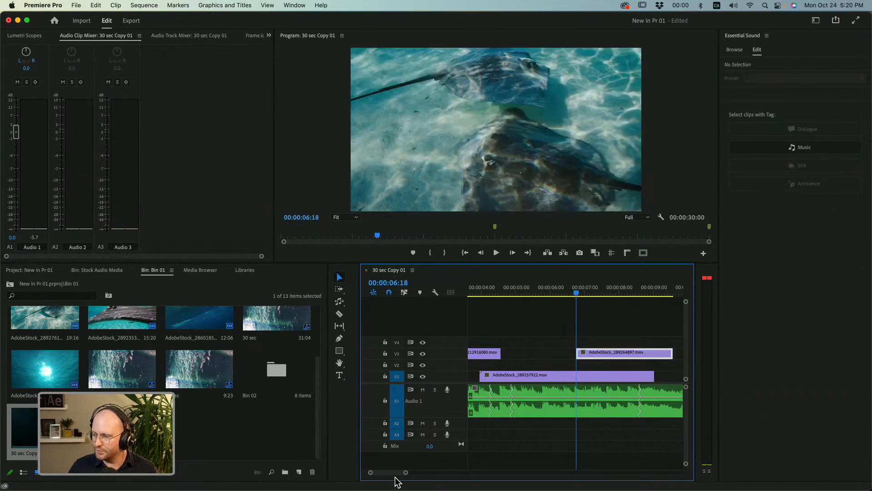
left_click_drag(404, 473, 442, 473)
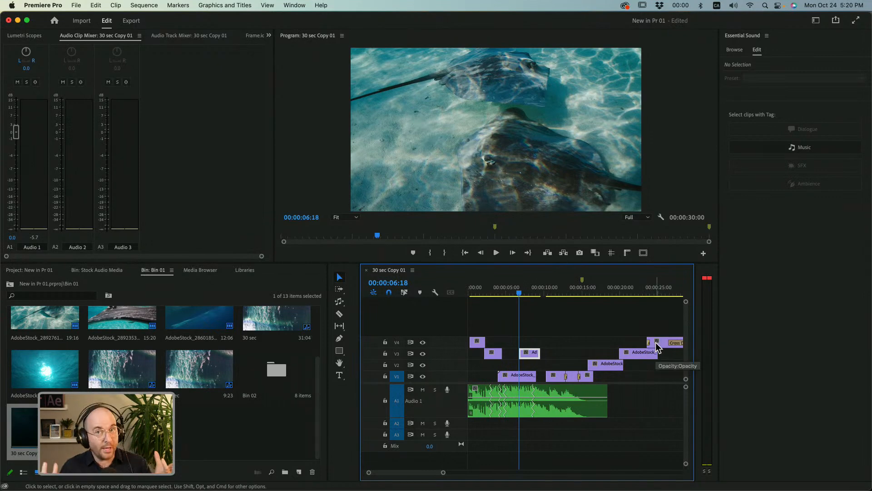
left_click_drag(656, 346, 548, 348)
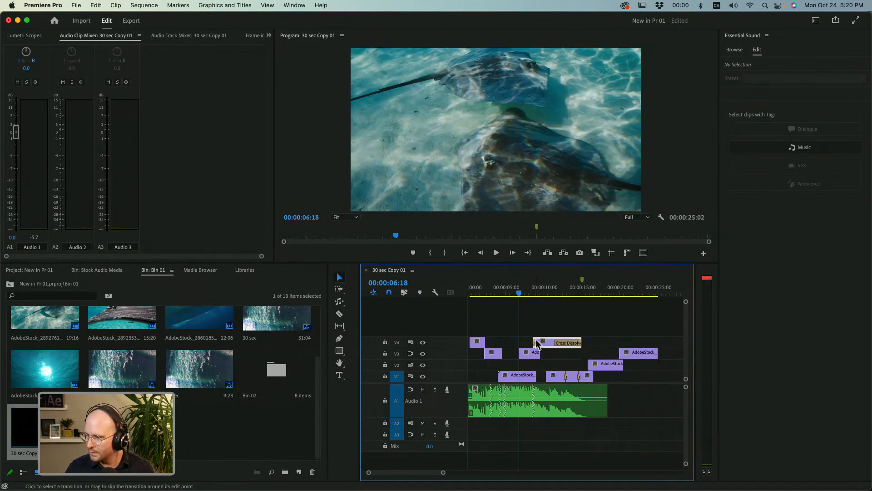
left_click_drag(440, 473, 400, 472)
left_click_drag(571, 338, 662, 334)
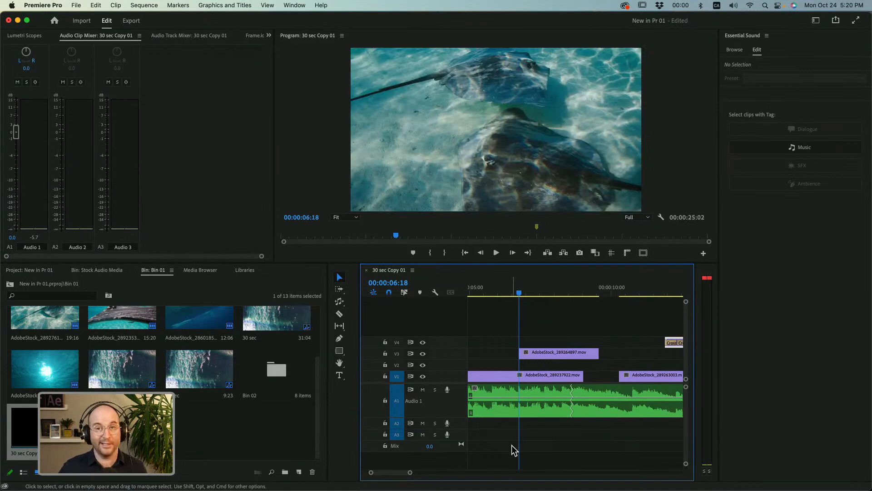
Open the 15 sec sequence from Bin 01 and scrub through its shots.
scroll(164, 359, "up", 2)
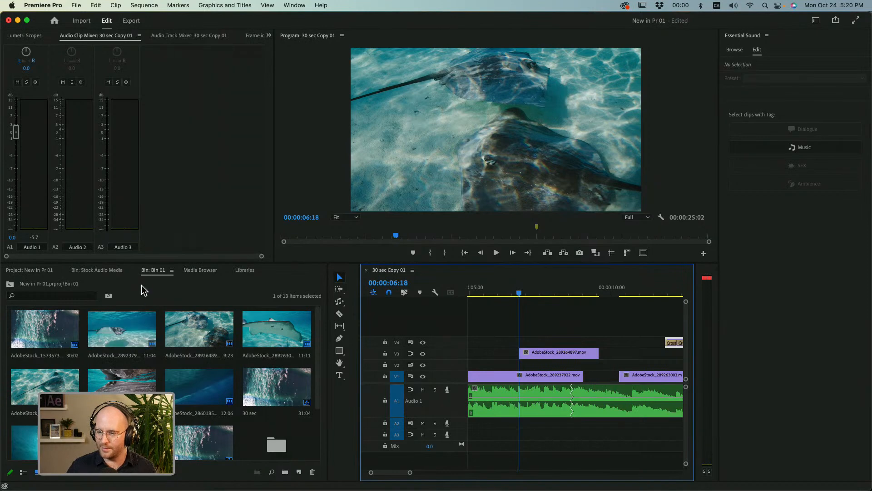
scroll(135, 361, "down", 3)
double_click(118, 376)
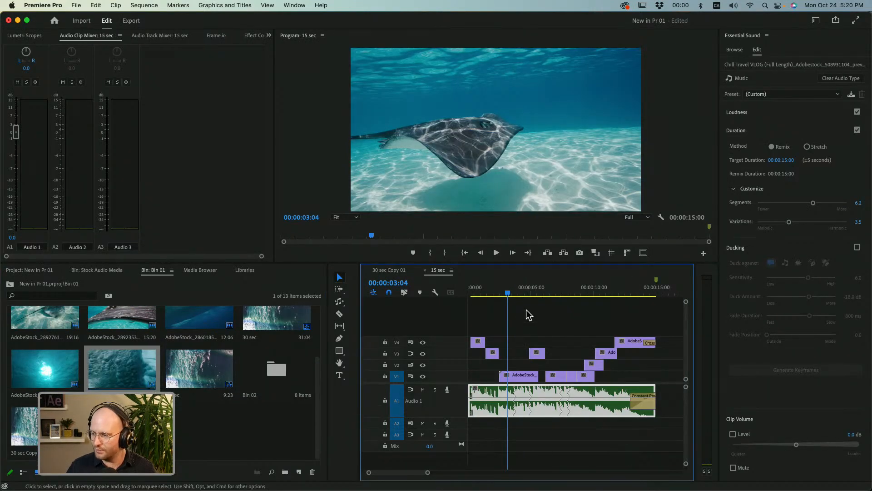
left_click_drag(514, 293, 528, 293)
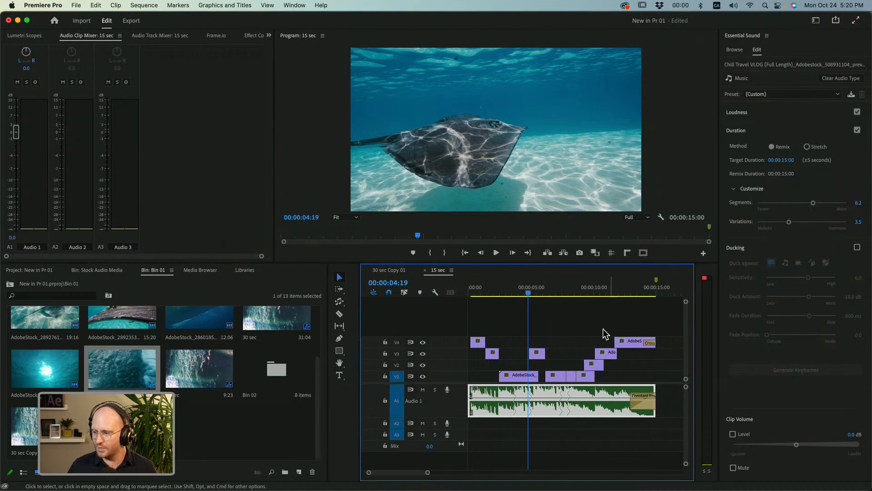
left_click_drag(566, 293, 621, 293)
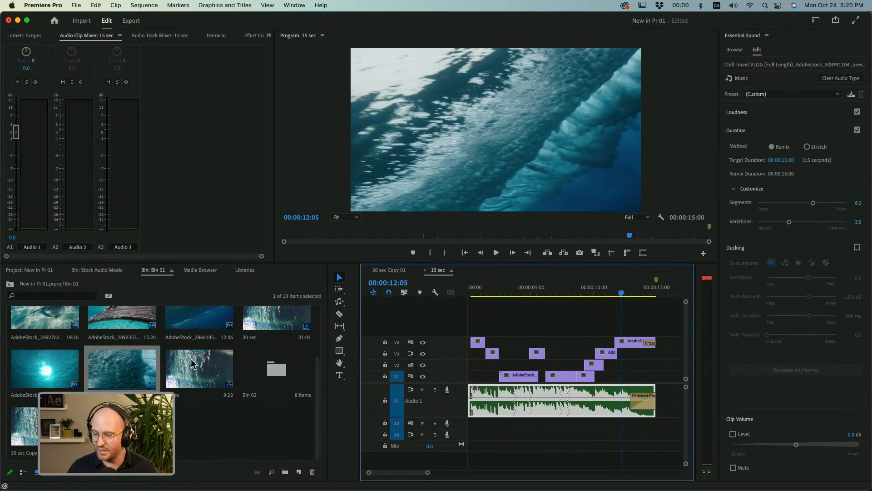
Open the 10 sec sequence from Bin 01 and play through part of it.
double_click(184, 379)
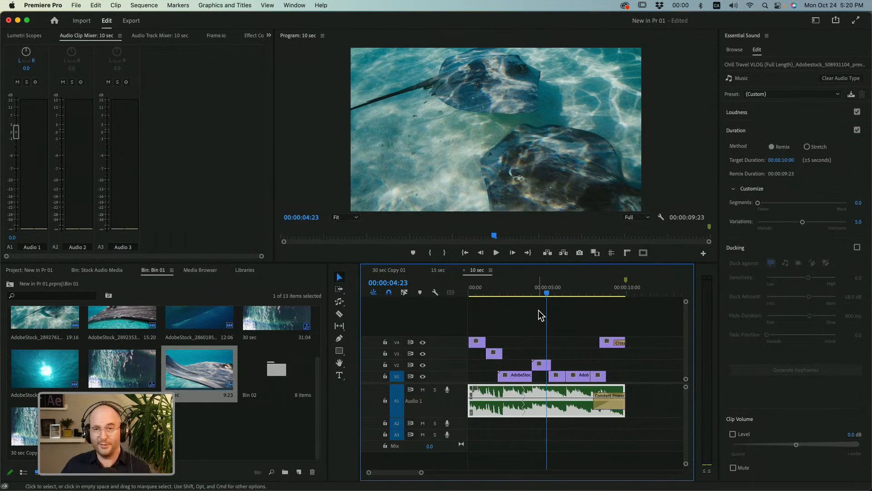
left_click_drag(570, 290, 562, 291)
key("space")
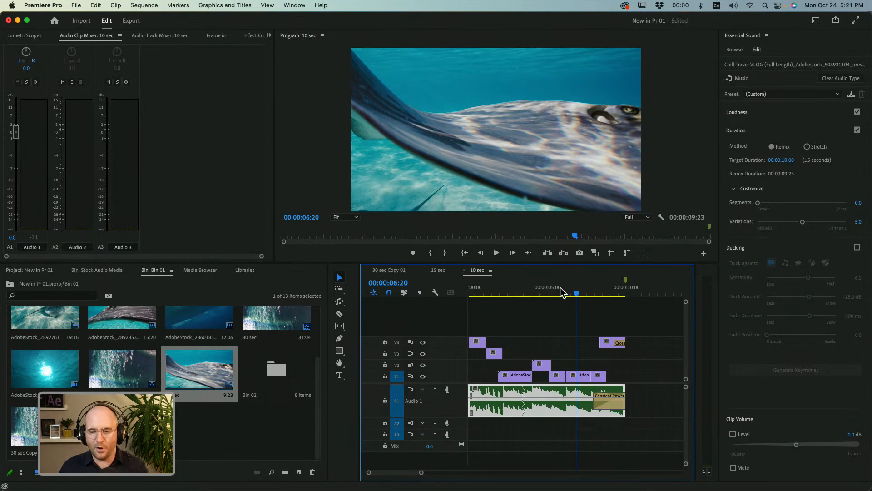
Deselect the music clip and open Review with Frame.io.
left_click(543, 315)
left_click(300, 6)
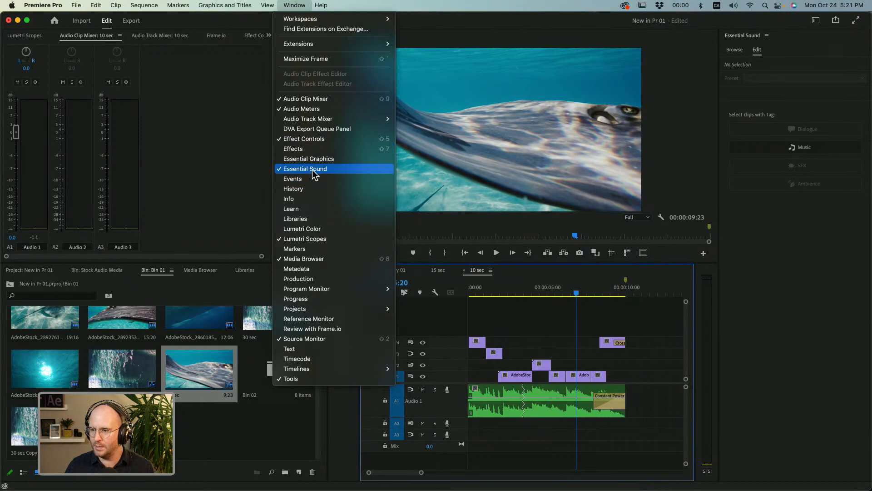
mouse_move(310, 364)
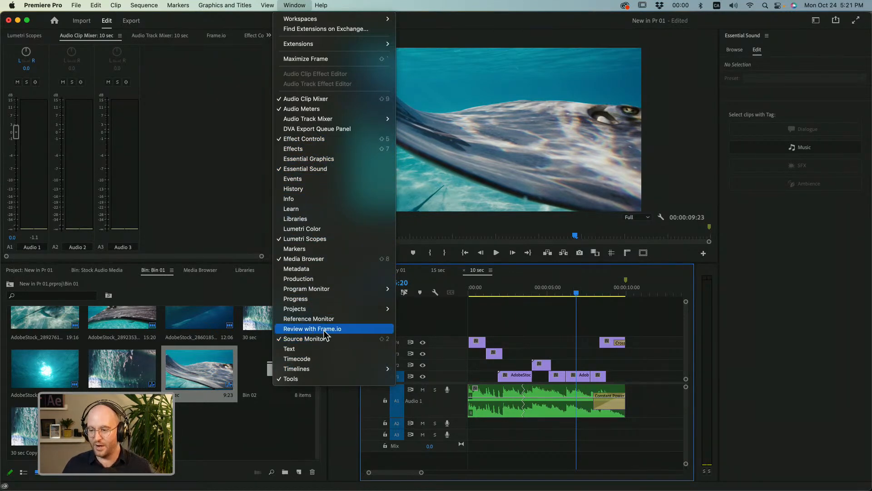
left_click(299, 329)
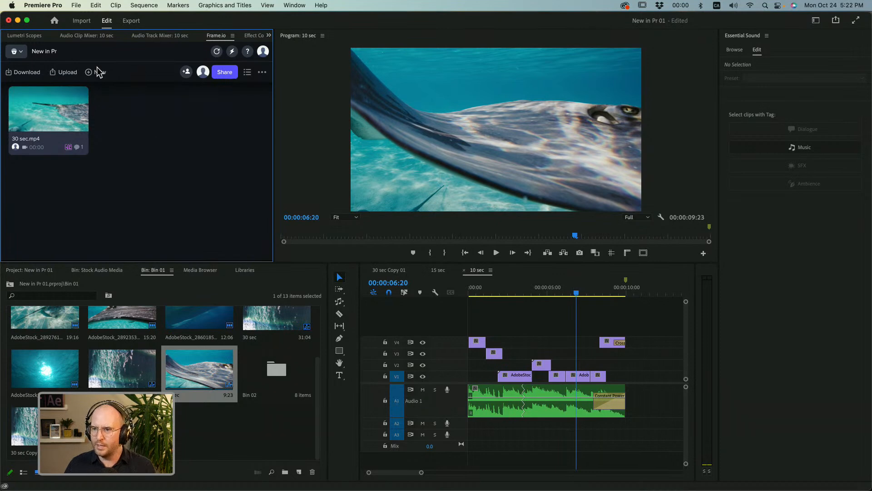
Try to add another Frame.io project, keeping New in Pr as the selected project and staying on the current plan.
left_click(17, 51)
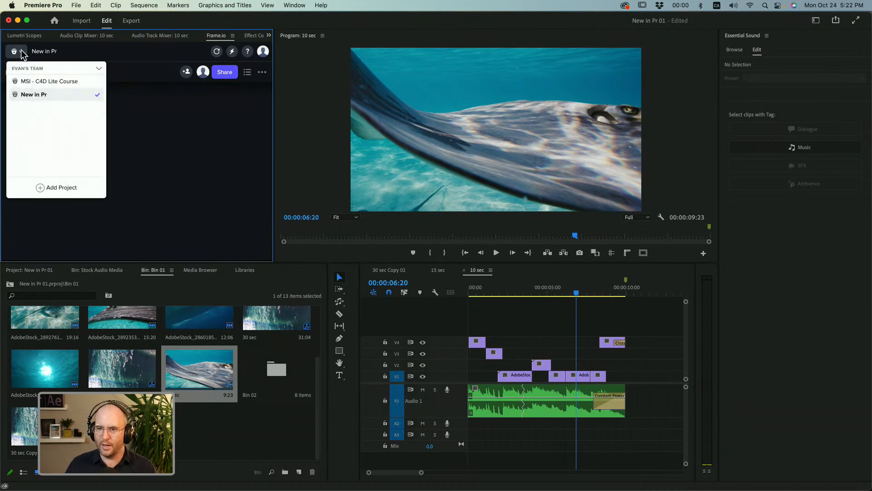
left_click(29, 100)
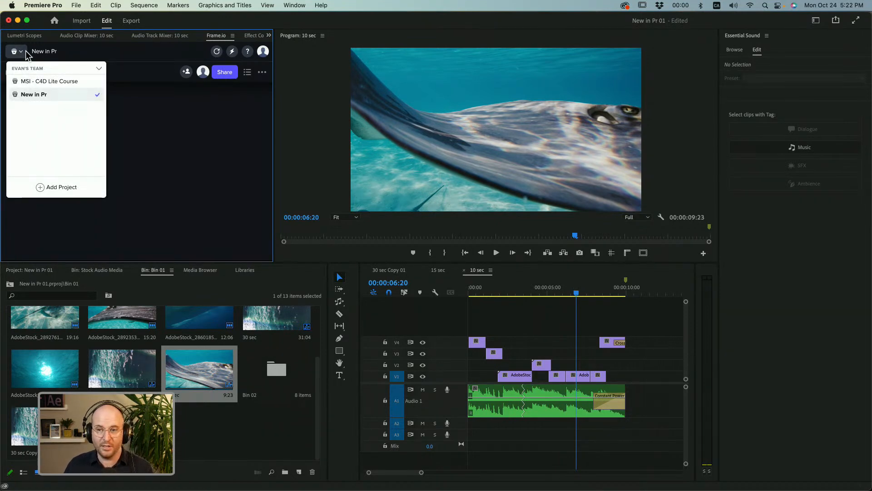
left_click(57, 186)
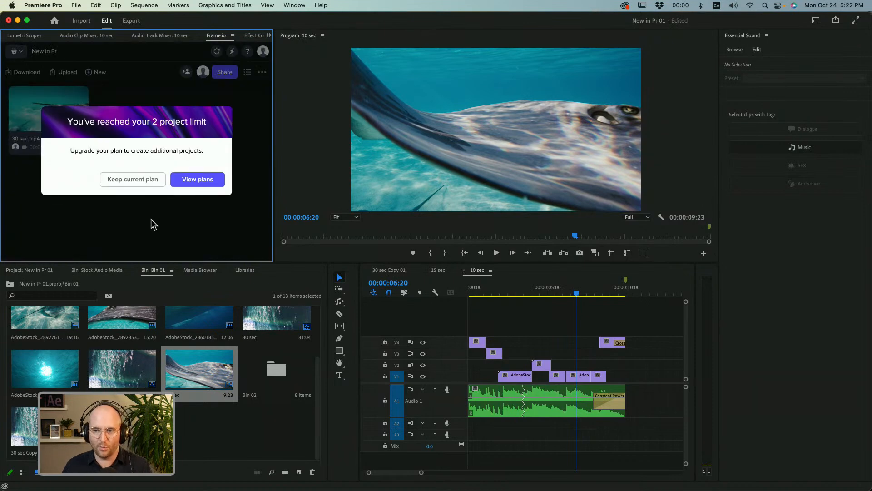
left_click(143, 185)
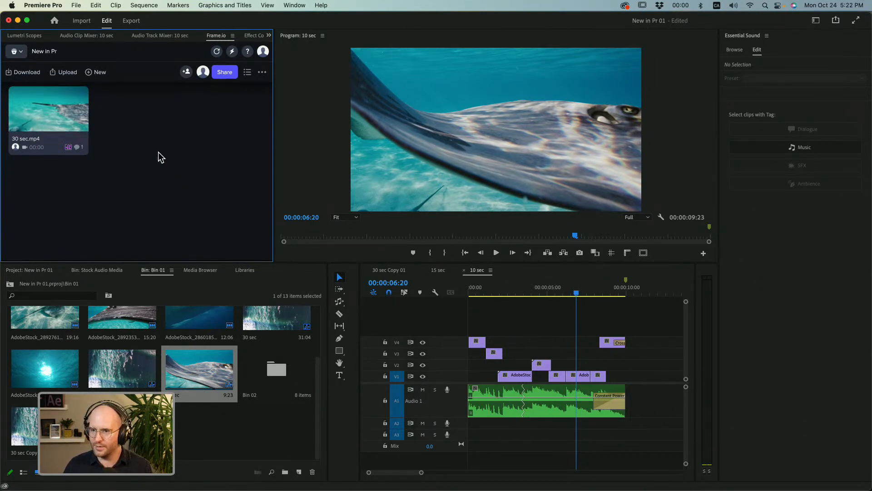
Upload the active 10 sec sequence to Frame.io using the Web 1080 preset, Whole Sequence range and a custom render folder, then return to Premiere Pro.
left_click(69, 73)
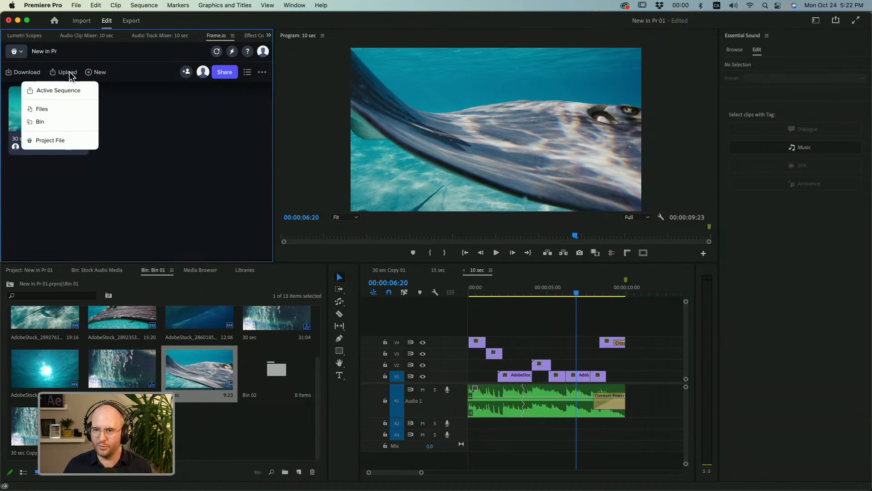
left_click(69, 95)
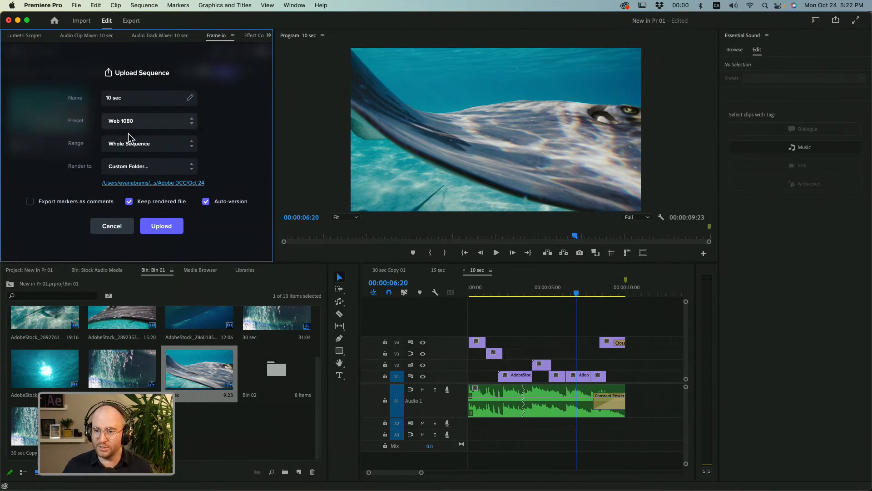
left_click(149, 127)
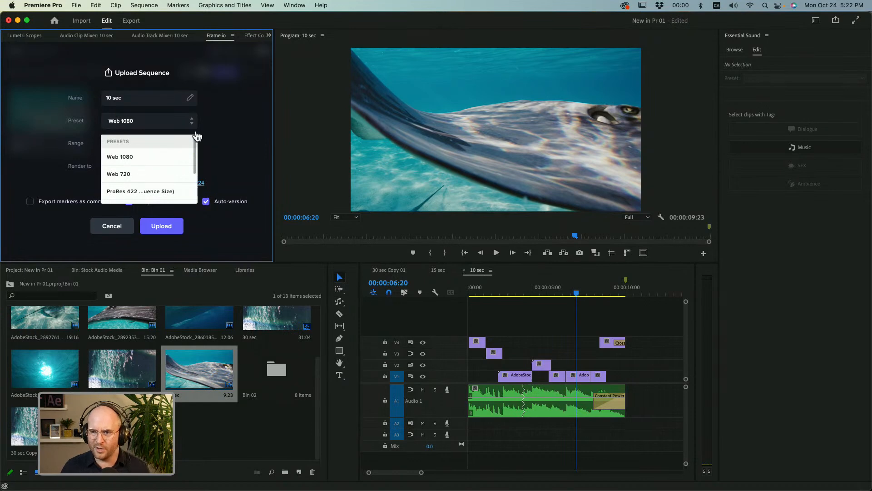
left_click(220, 133)
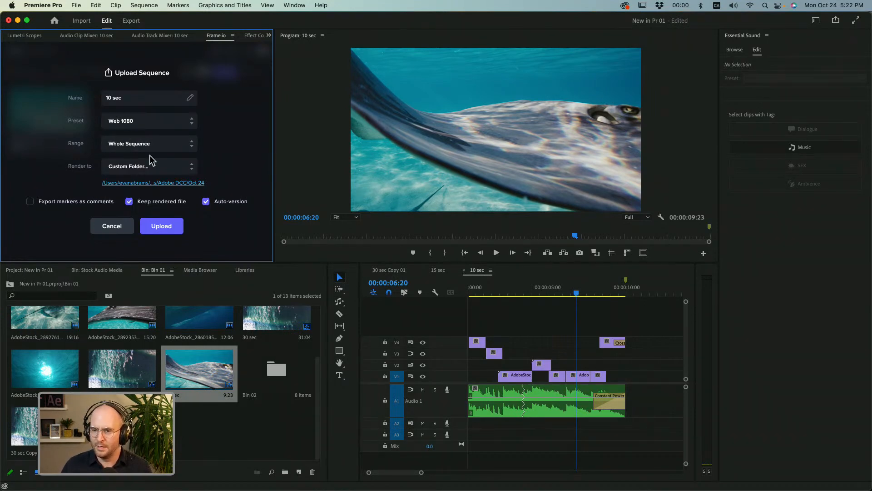
left_click(161, 144)
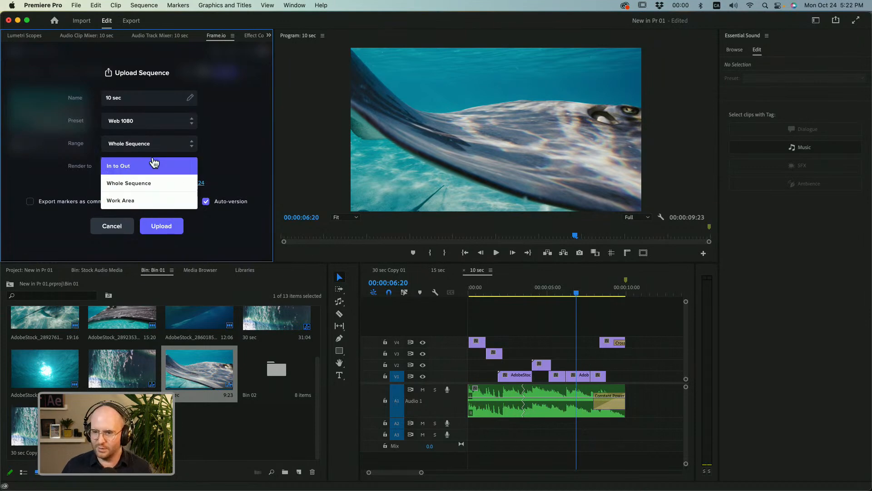
left_click(162, 186)
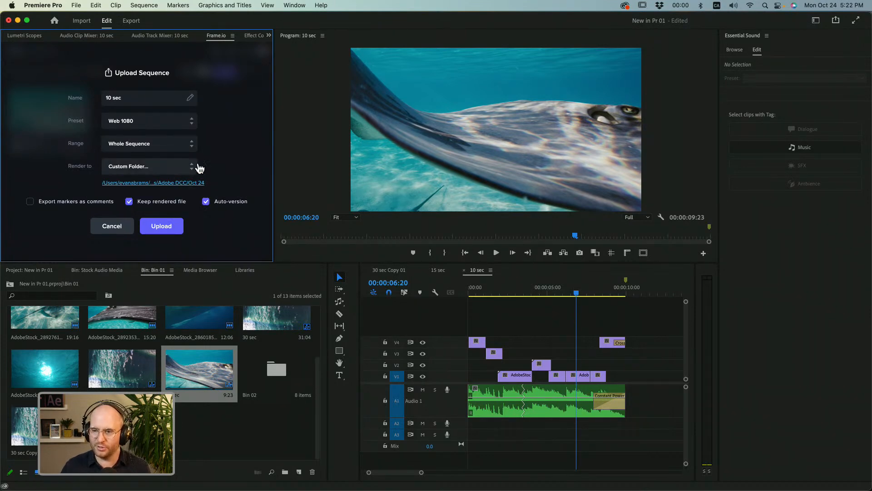
left_click(137, 172)
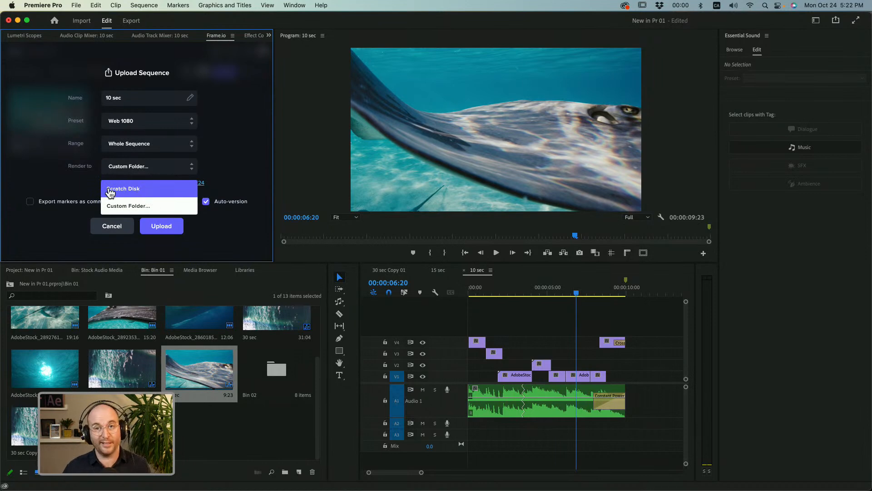
left_click(123, 206)
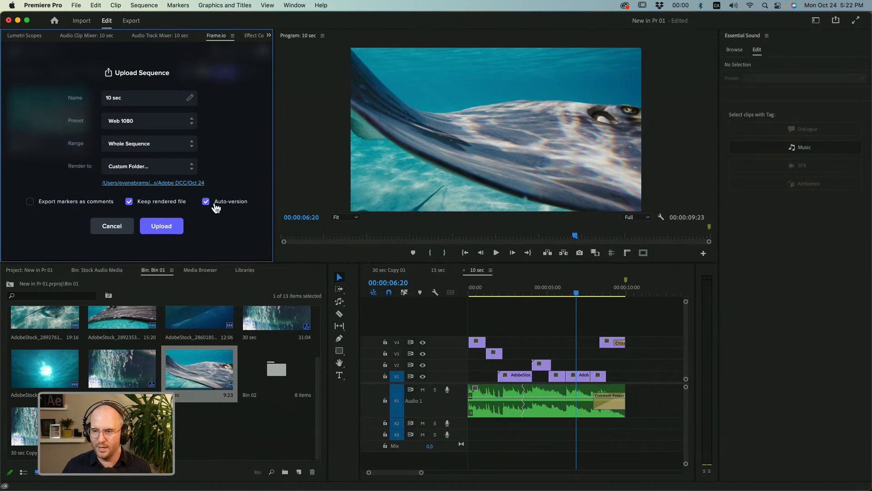
left_click(176, 227)
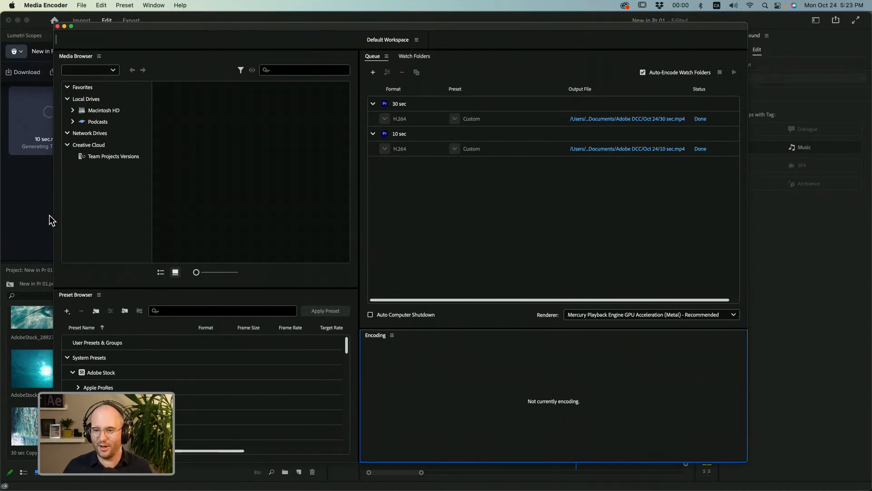
left_click(37, 195)
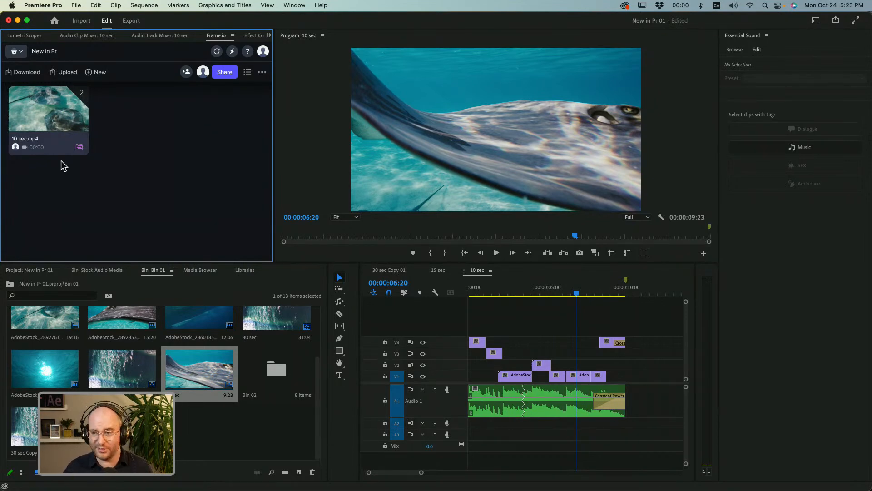
Create a Share for Review link for the uploaded 10 sec.mp4 and close the sharing dialog.
left_click(84, 123)
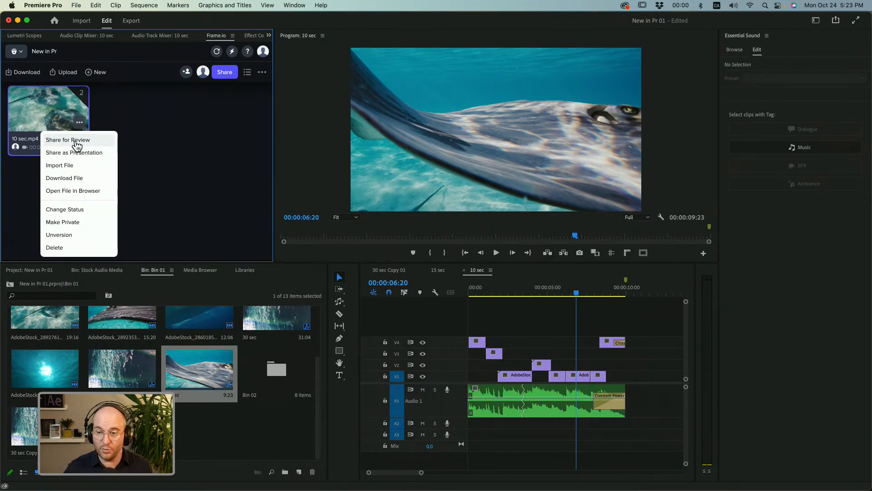
left_click(77, 141)
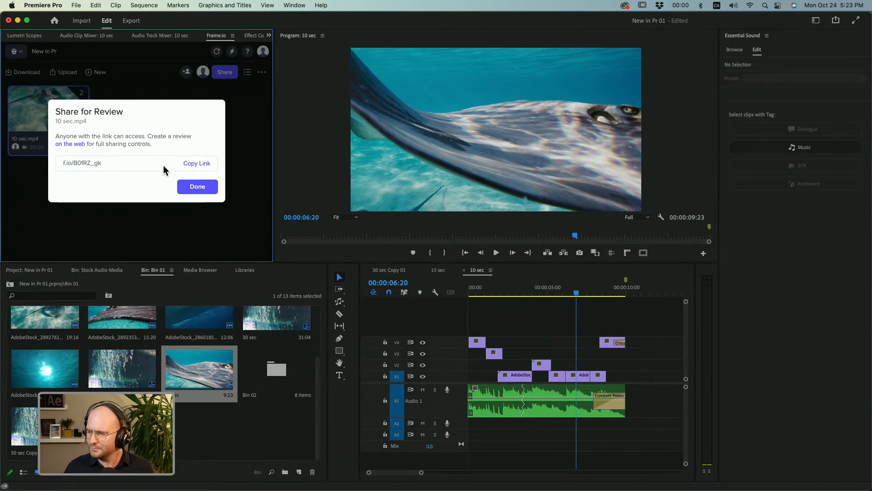
left_click(198, 187)
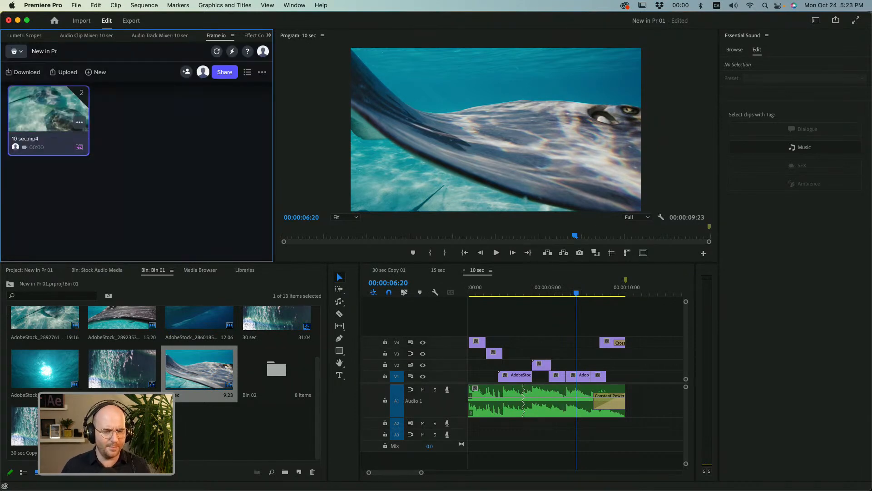
Switch to Discord, look through the Adobe Video server's channels around dcc-feedback, and return to Premiere Pro.
key("super+Tab")
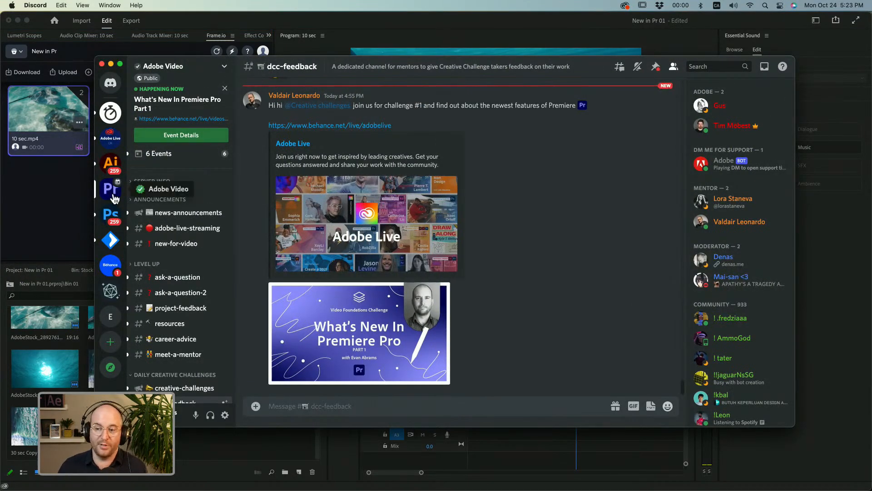
scroll(168, 226, "down", 2)
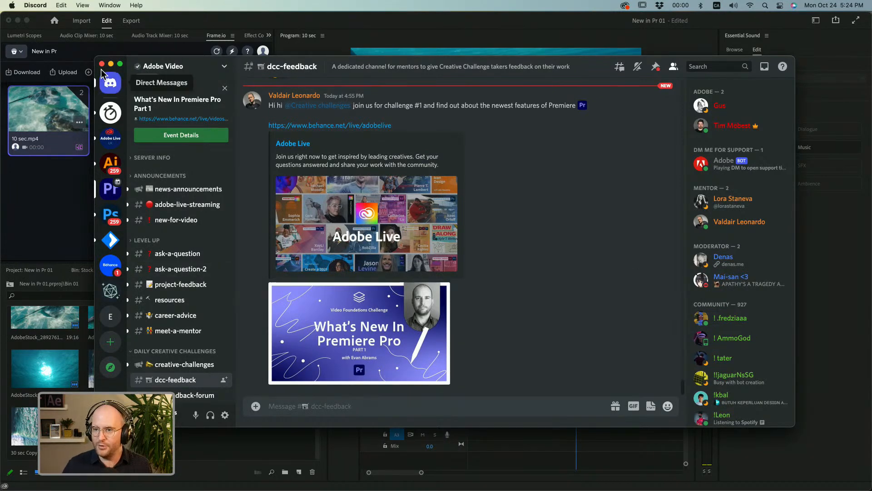
left_click(62, 189)
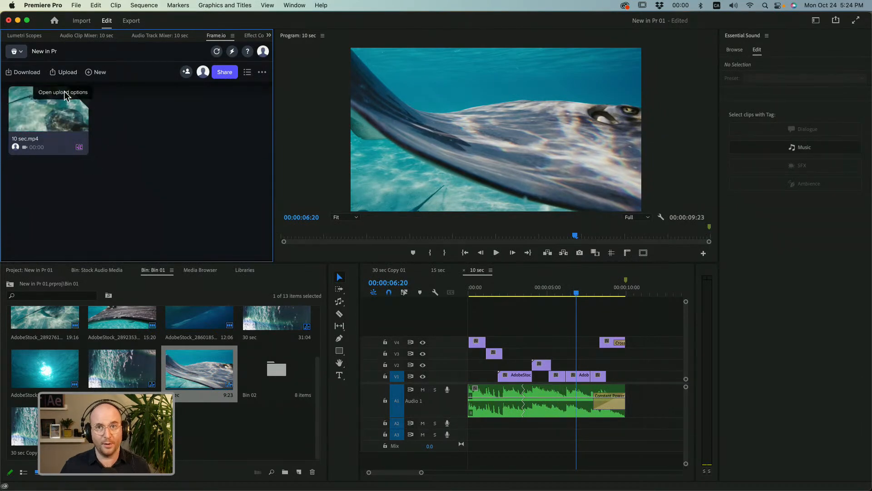
View the Frame.io project's sharing options and its Project Members invitation form, closing each without inviting anyone.
left_click(224, 72)
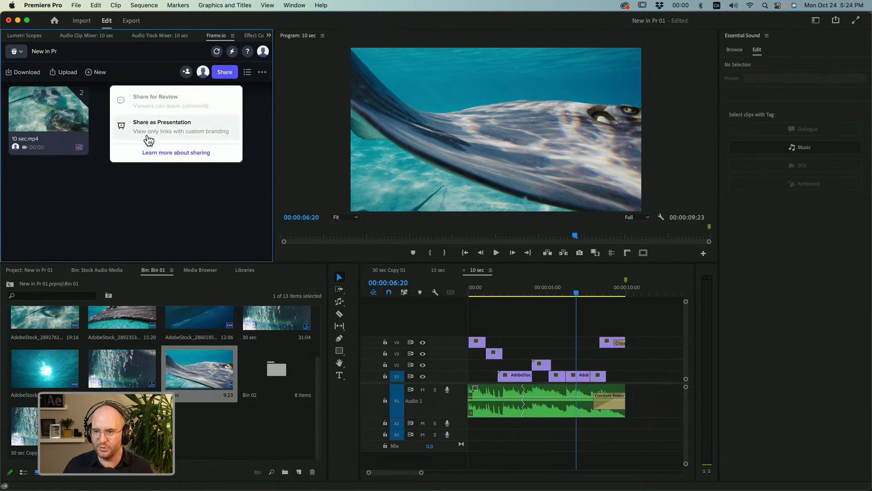
left_click(192, 179)
left_click(186, 71)
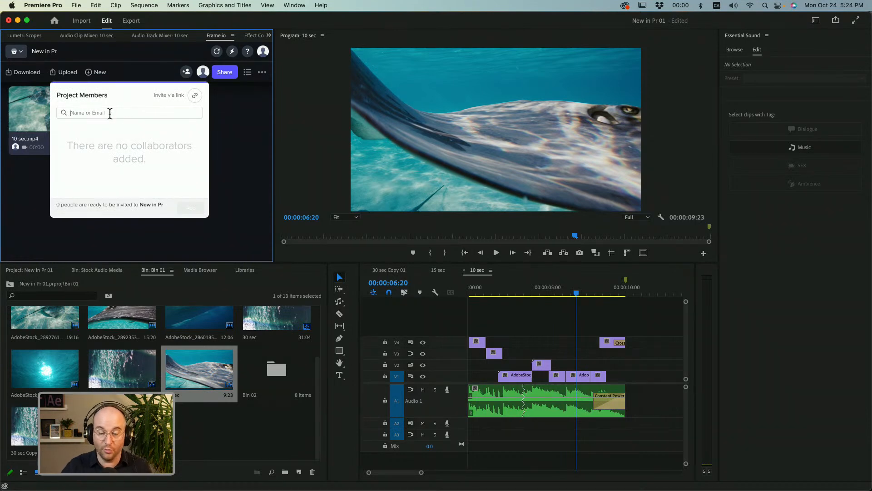
left_click(222, 144)
Open 10 sec.mp4 in the Frame.io review player, play it from the start and pause at 00:04.
left_click(38, 109)
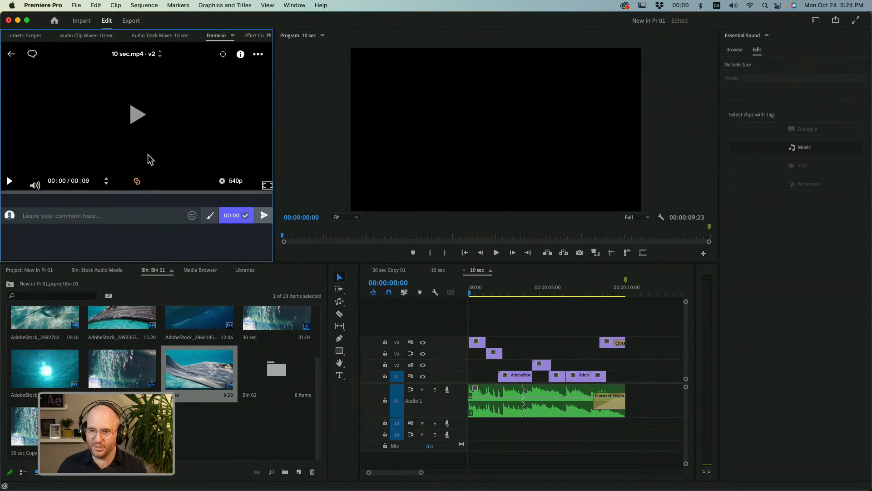
left_click(137, 116)
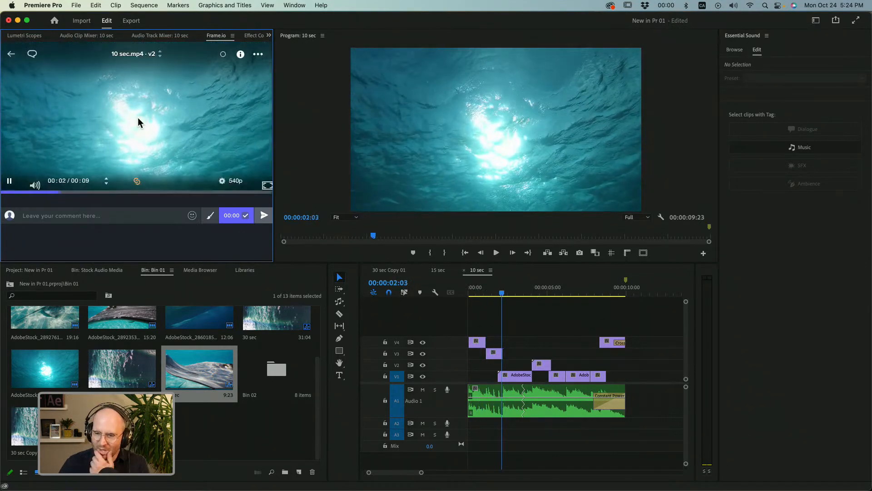
left_click(10, 182)
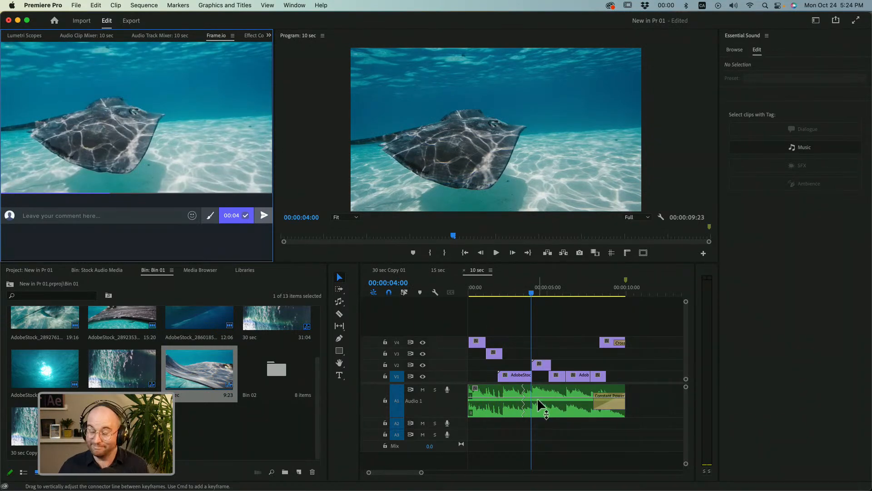
Post the comment "Chill vibes. Wish I were there!" at 00:04 of the review video.
left_click(66, 219)
type("c")
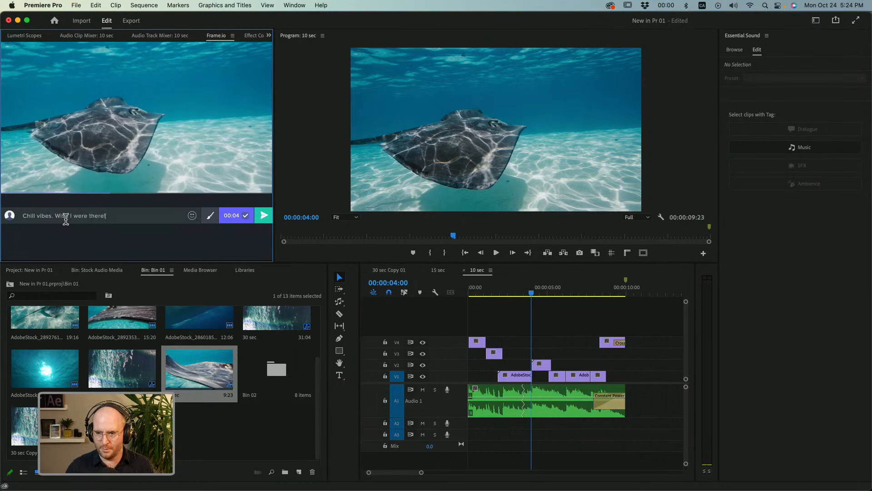
key("Return")
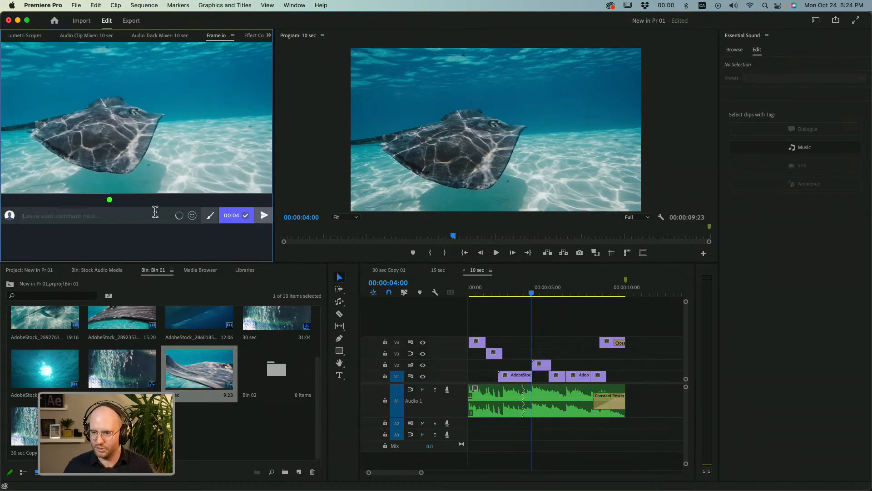
mouse_move(109, 201)
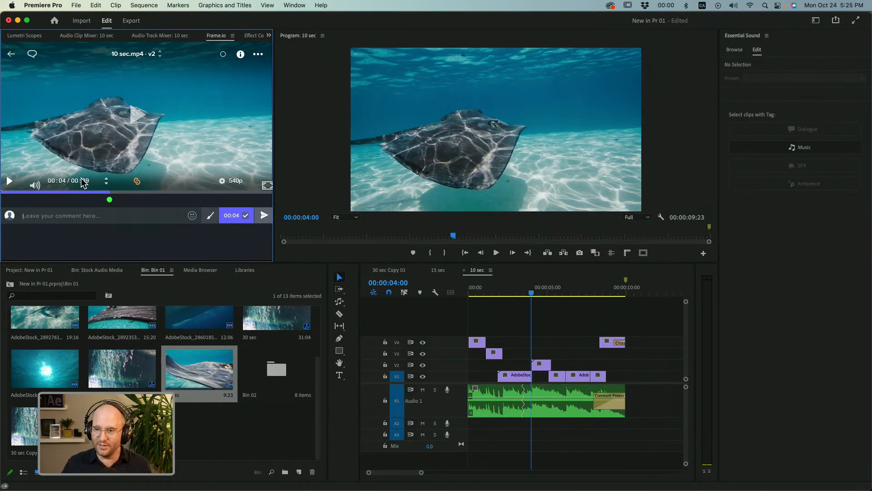
Move the review playback to 00:00:04:23 and show the Adobe Stock music listing in Essential Sound.
left_click(137, 192)
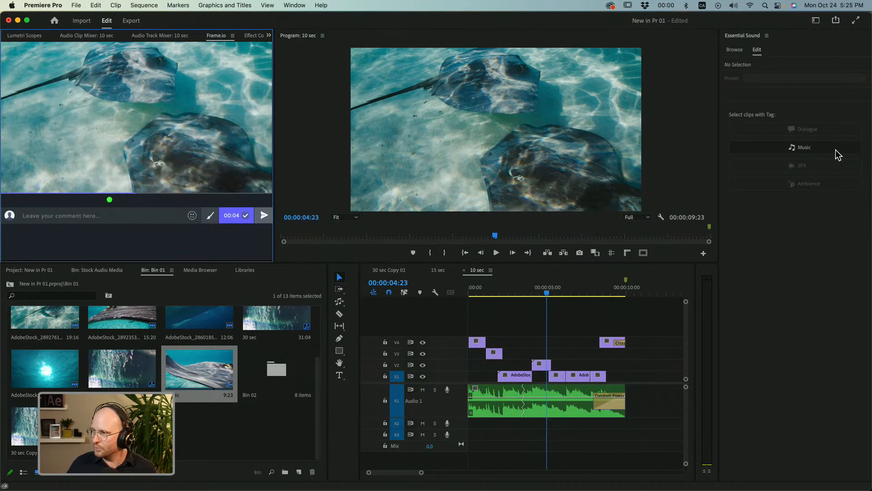
left_click(733, 50)
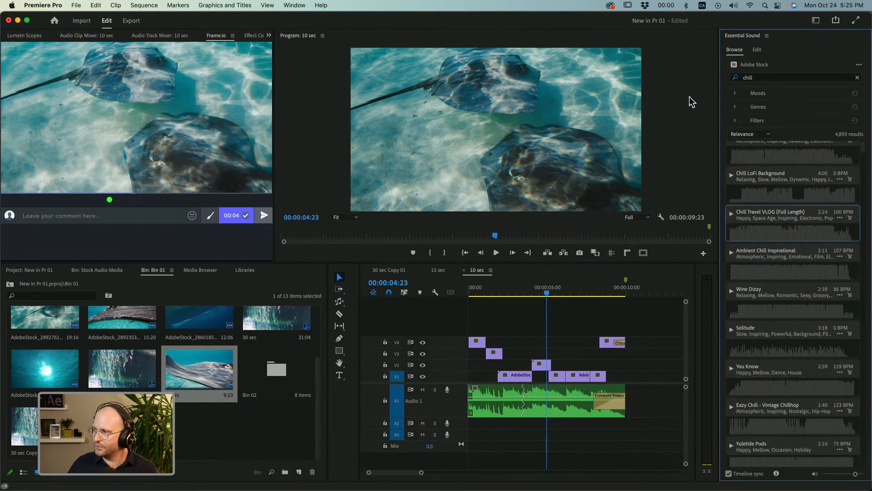